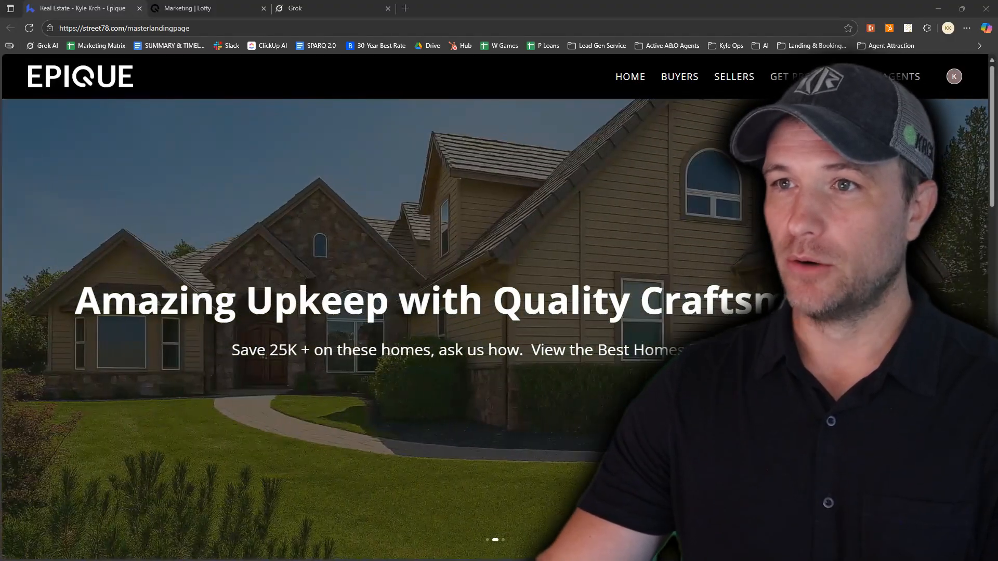
Examine the master landing page's featured listings and its Download The E-Book Here section
scroll(364, 327, "down", 8)
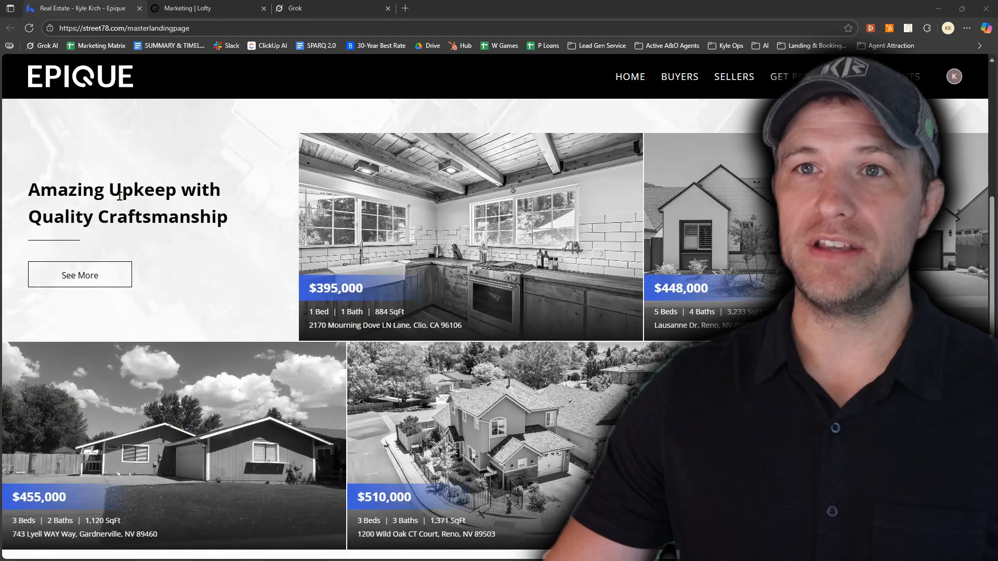
left_click_drag(106, 220, 166, 218)
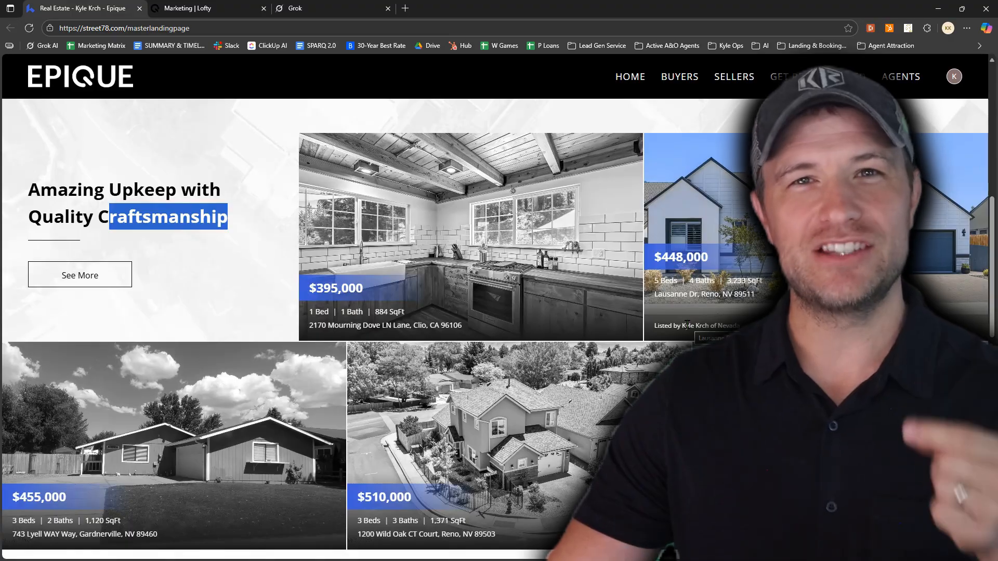
scroll(654, 335, "down", 10)
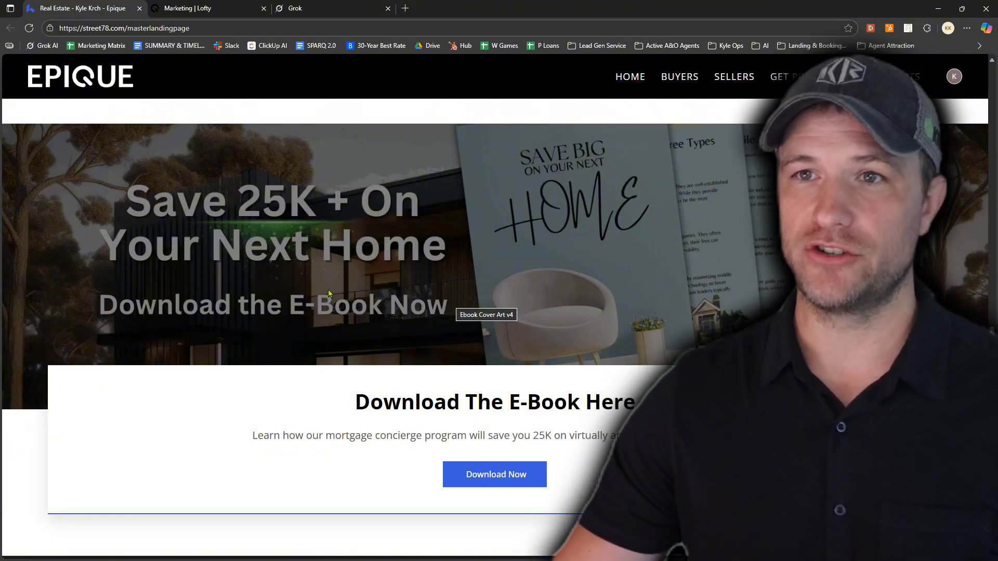
left_click(521, 479)
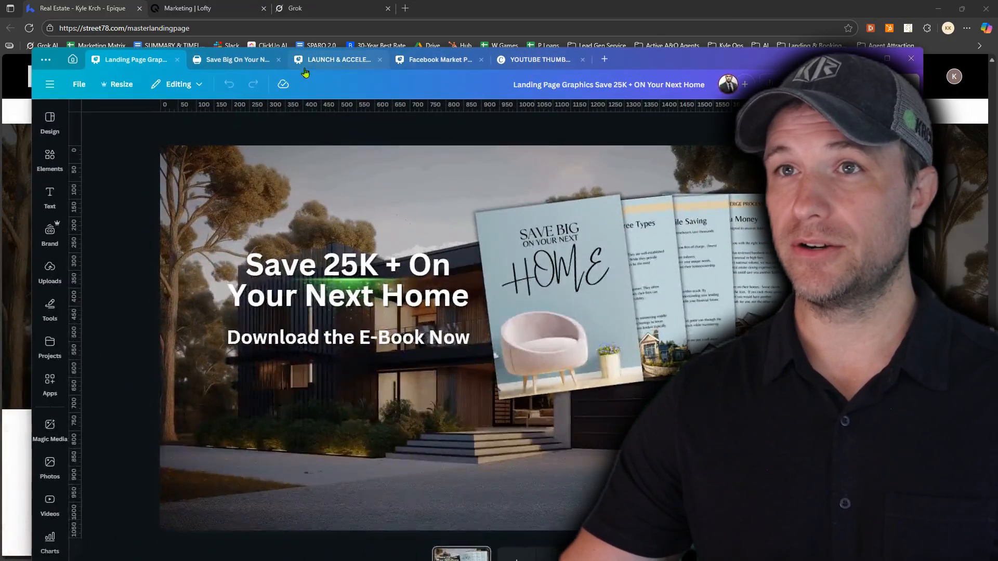
Switch to Canva and review the cover and introduction page of the Save Big On Your Next Home whitepaper
left_click(234, 59)
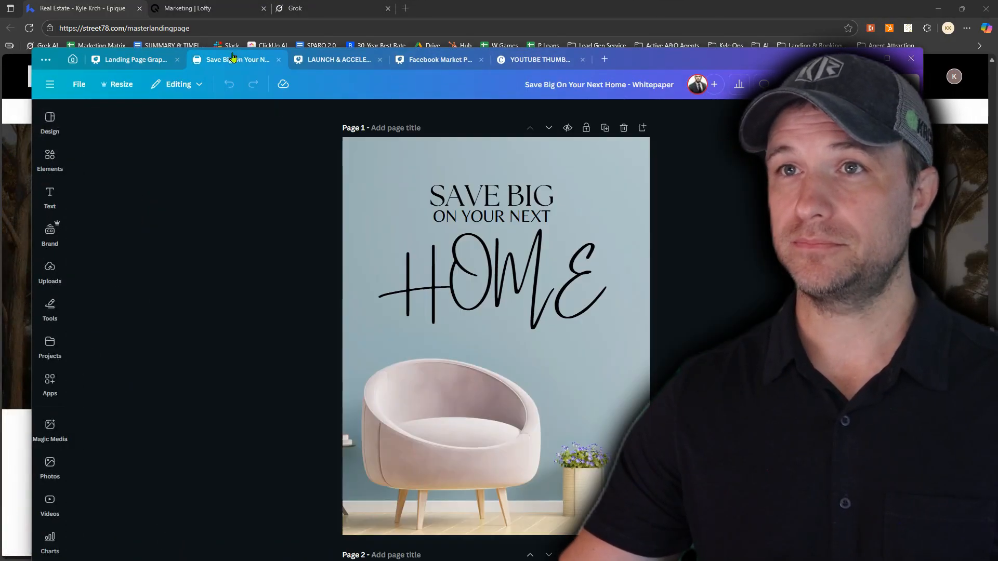
scroll(582, 279, "down", 9)
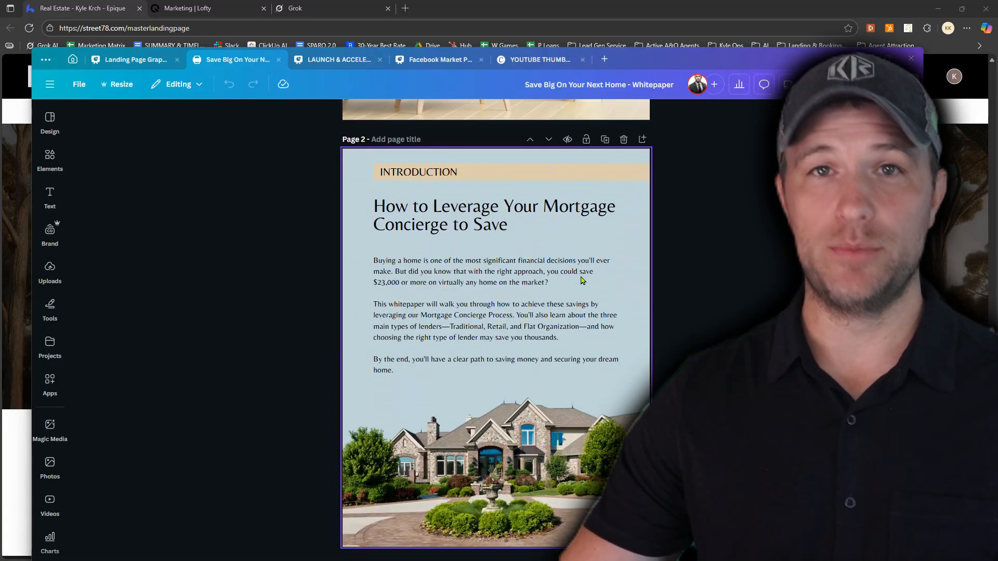
scroll(583, 280, "down", 1)
scroll(574, 292, "up", 4)
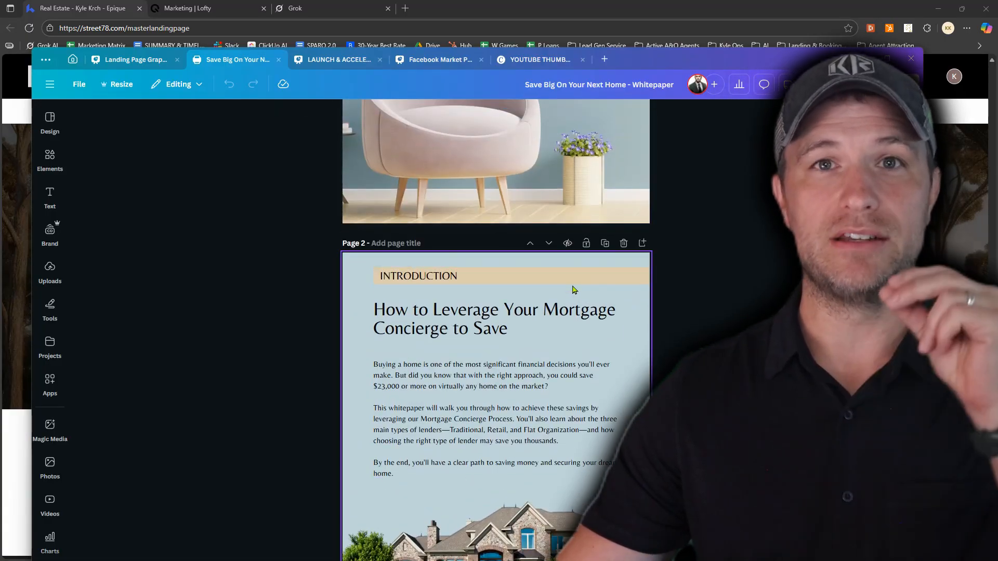
scroll(567, 304, "up", 4)
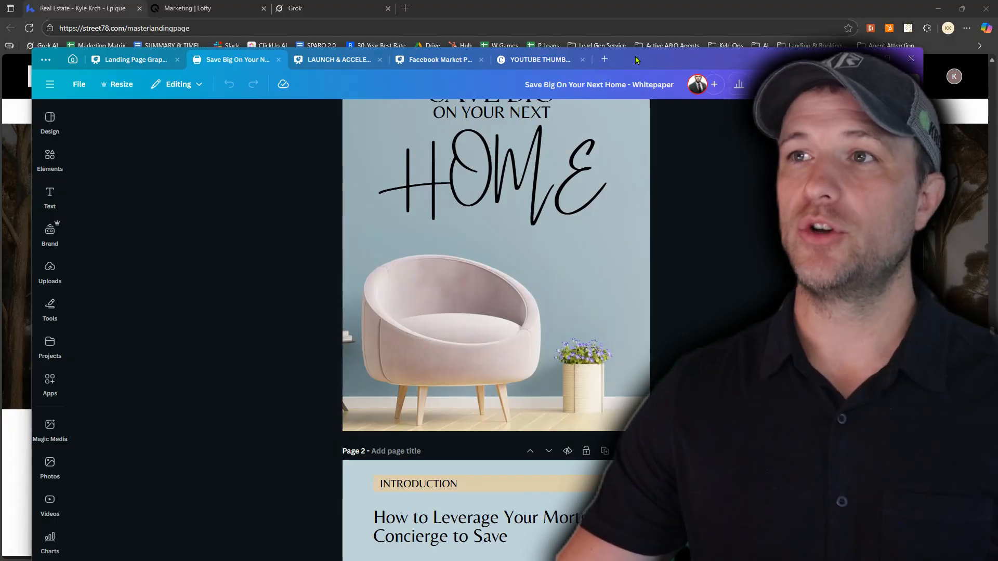
left_click_drag(638, 60, 637, 560)
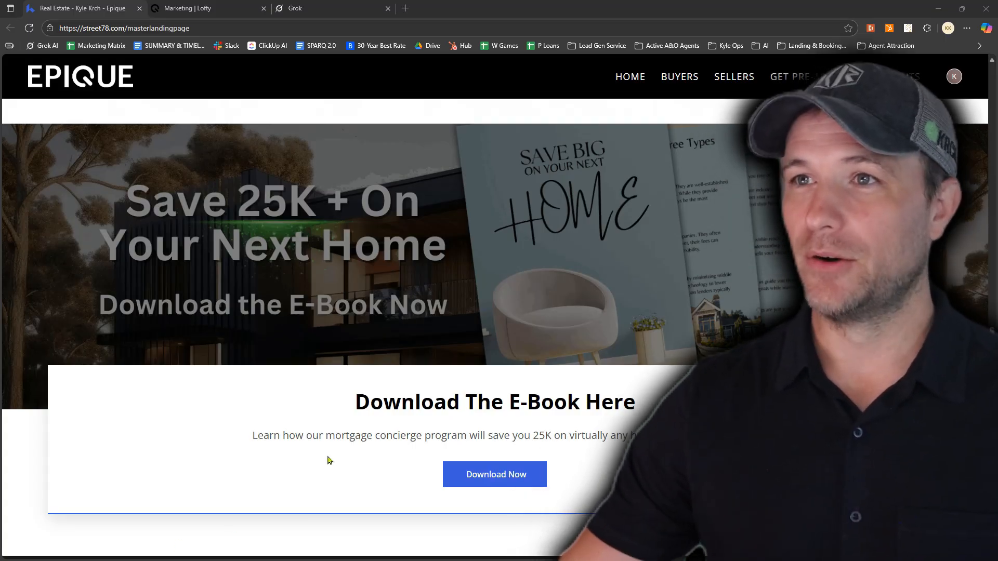
Examine the landing page's registration pop-up in the InPrivate window, including its MLS access headline, savings offer and personal data statement
scroll(520, 437, "down", 10)
scroll(493, 434, "up", 6)
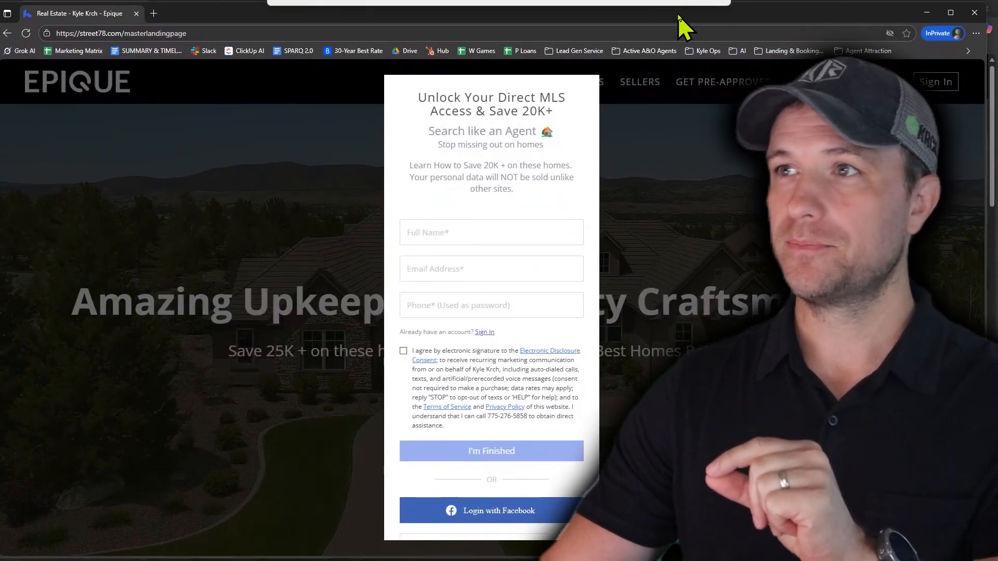
mouse_move(678, 14)
left_mouse_down()
mouse_move(691, 17)
mouse_move(690, 7)
left_mouse_up()
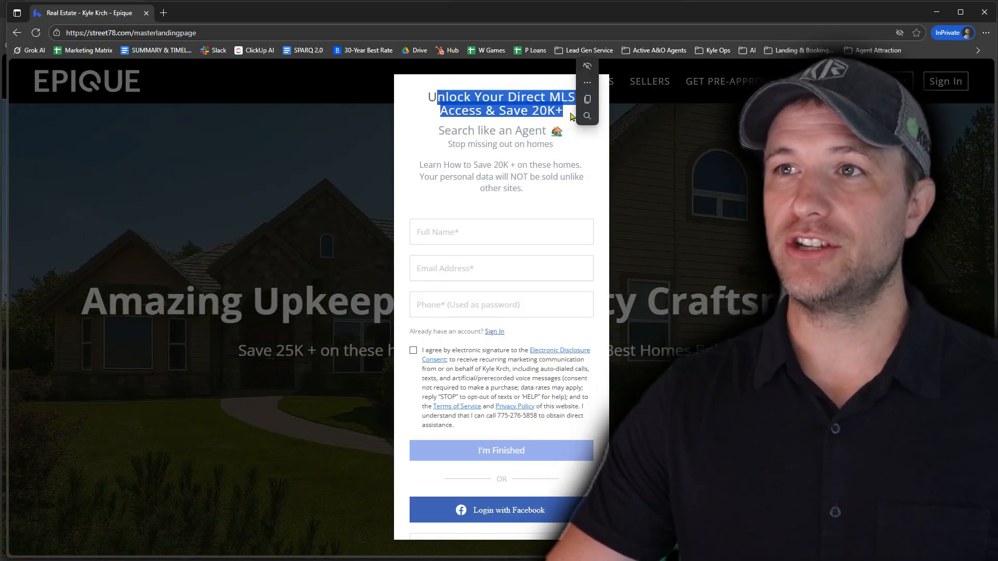
left_click(647, 159)
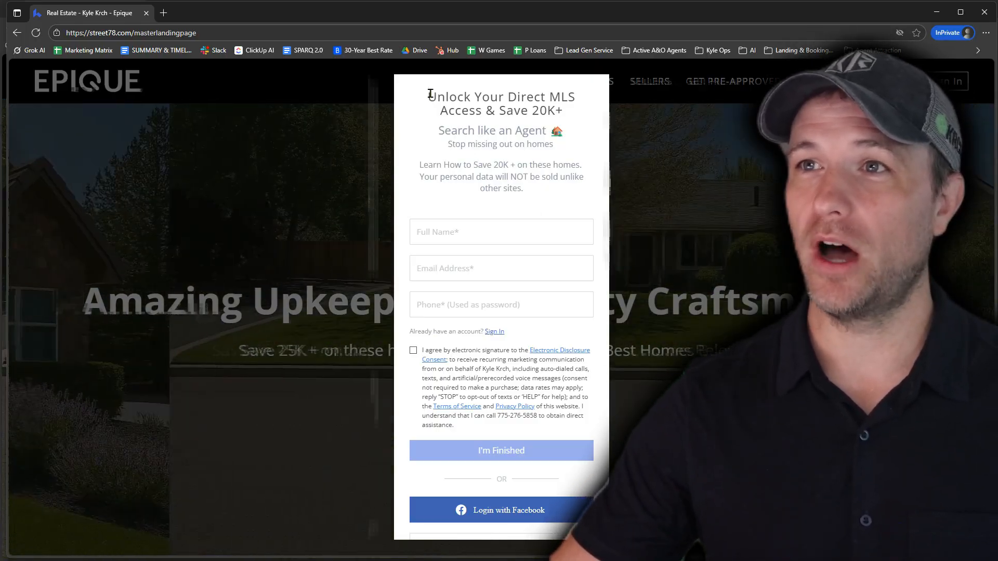
left_click_drag(428, 97, 540, 94)
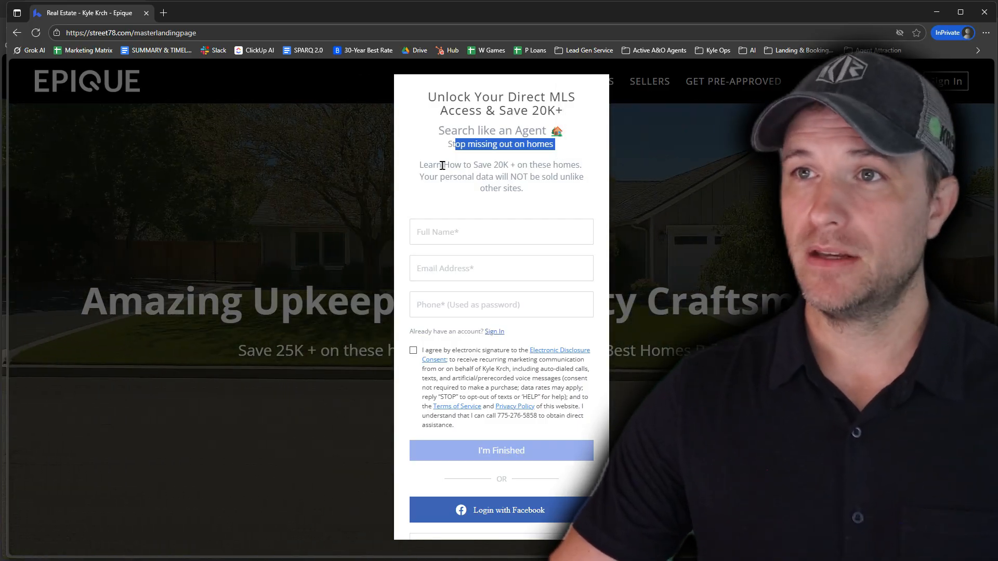
left_click_drag(552, 164, 580, 165)
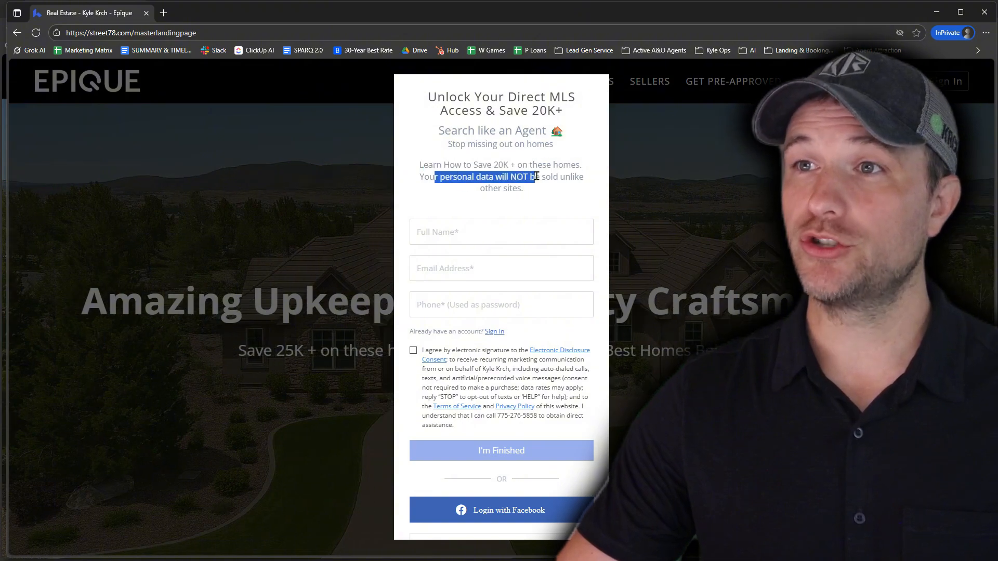
left_click_drag(578, 181, 575, 189)
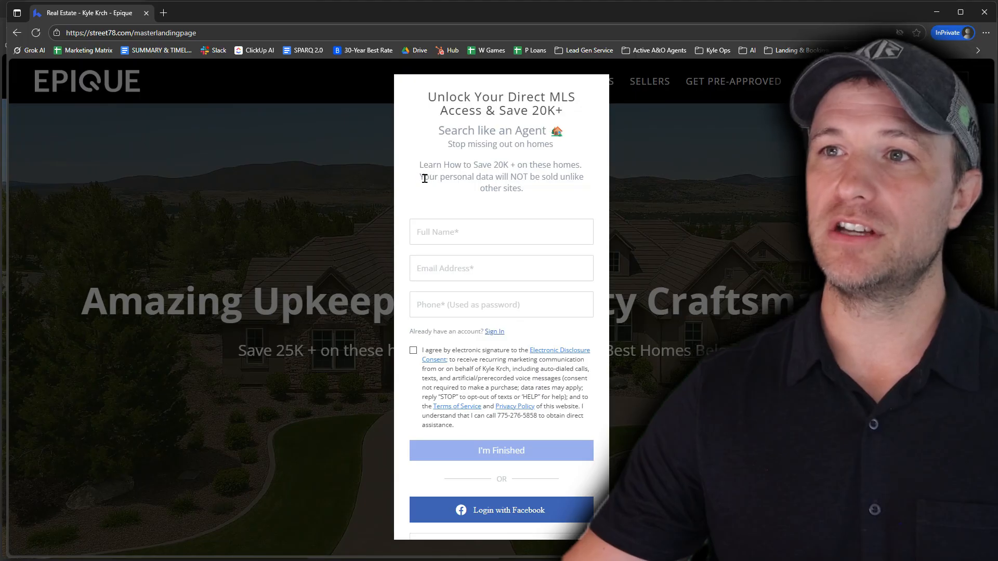
left_click_drag(562, 172, 578, 176)
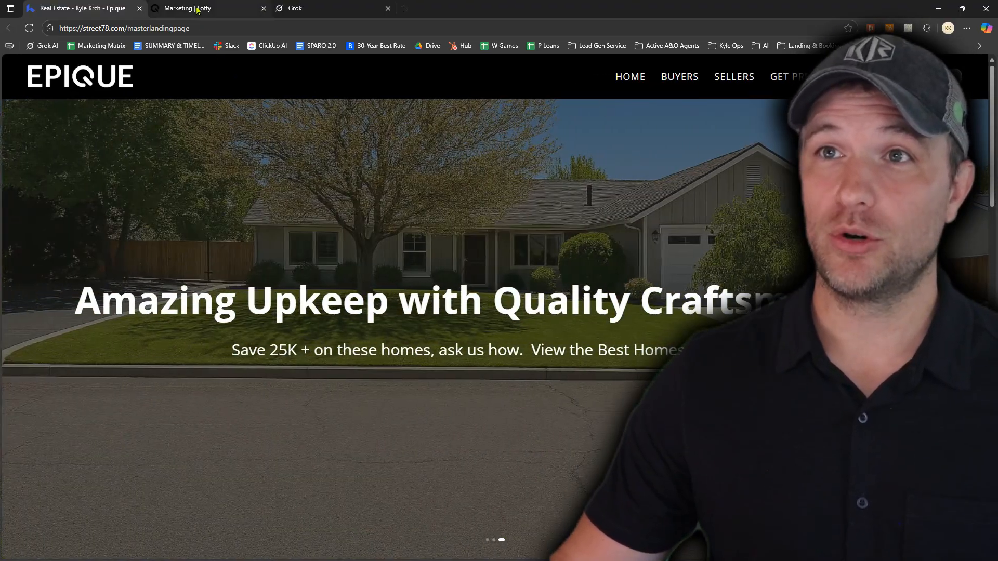
Switch to the Lofty CRM and start adding a new landing page from the Landing Pages tool
left_click(196, 10)
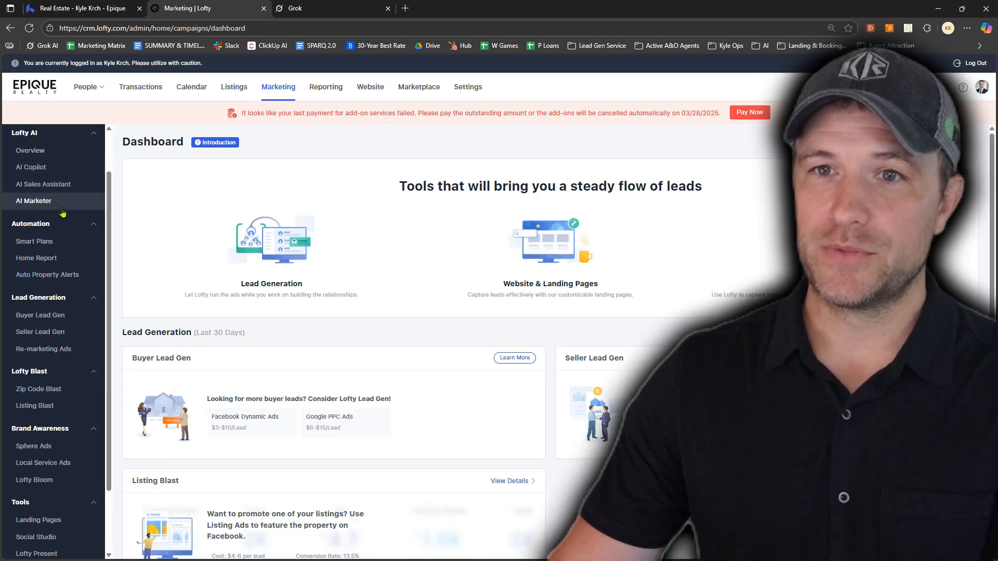
scroll(48, 247, "down", 3)
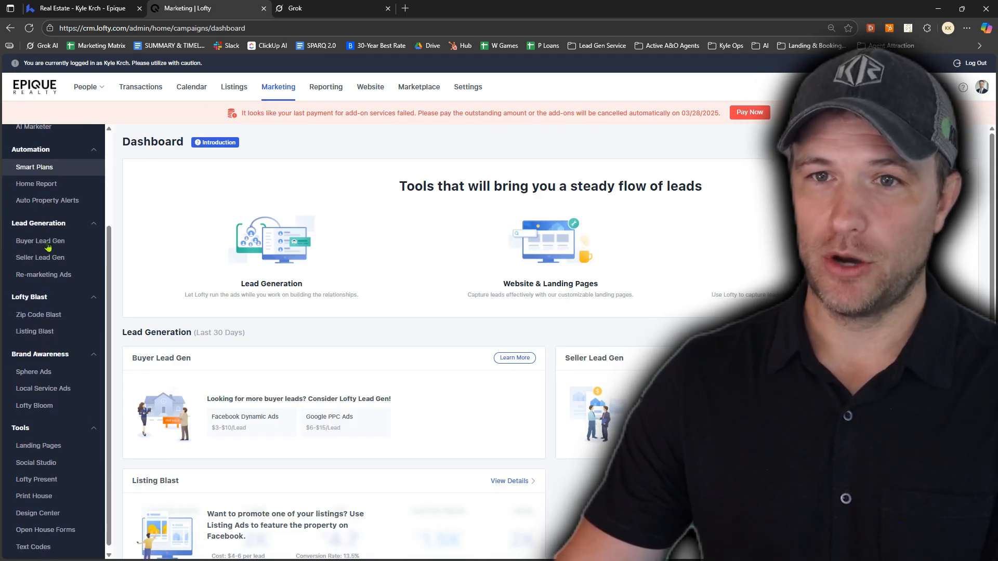
left_click(44, 446)
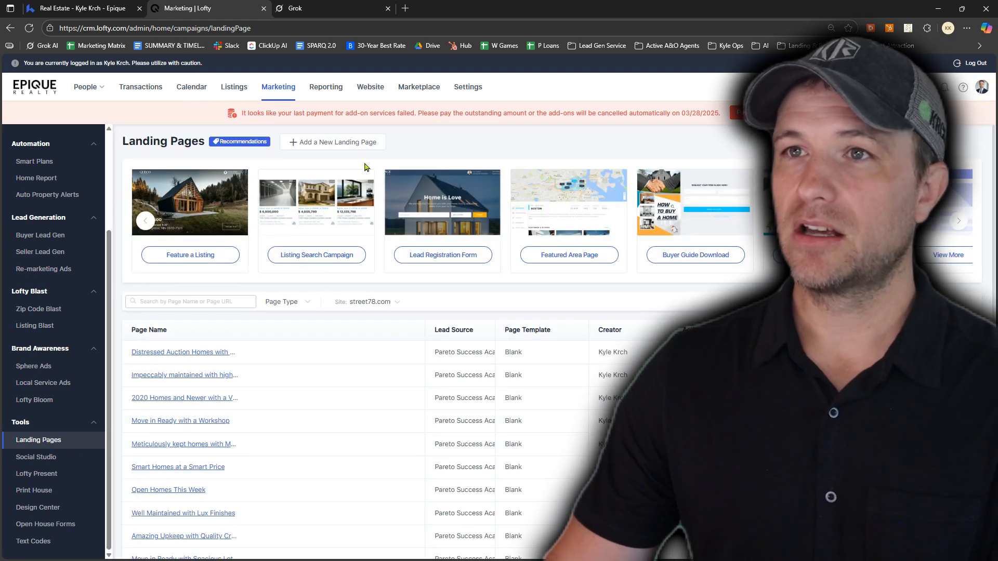
left_click(322, 143)
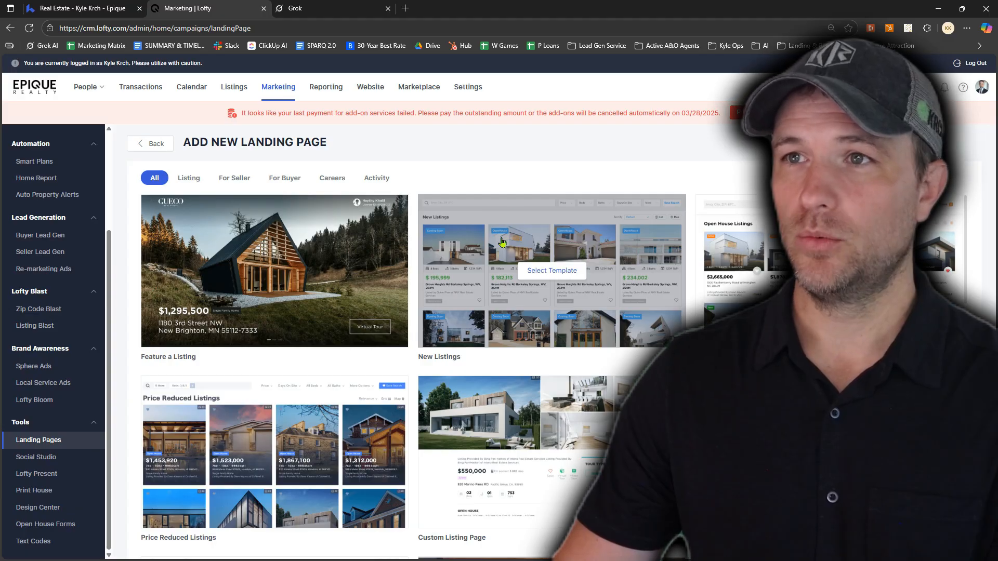
Browse the landing page templates and select the Build Your Own template
mouse_move(548, 227)
scroll(548, 227, "down", 15)
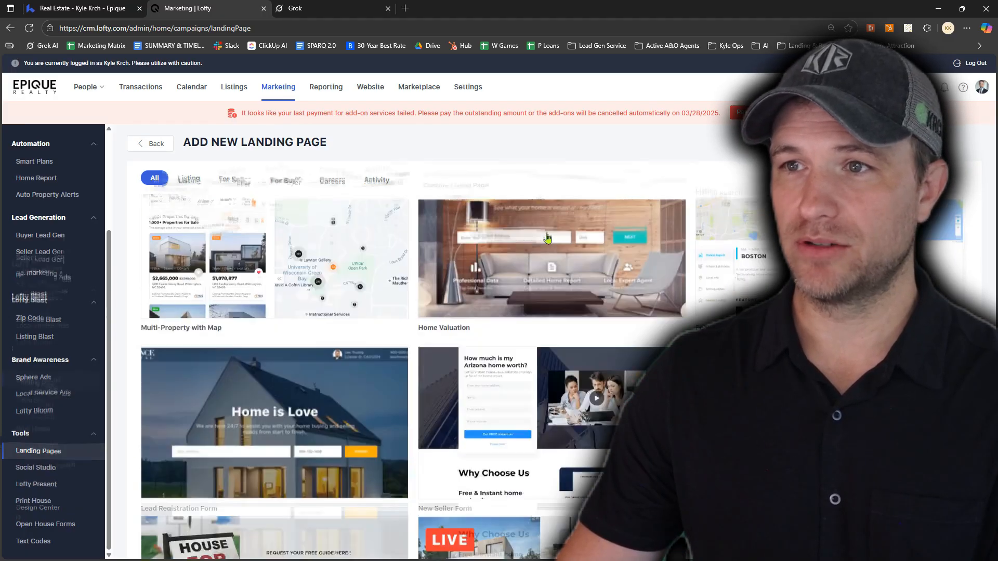
scroll(545, 236, "down", 1)
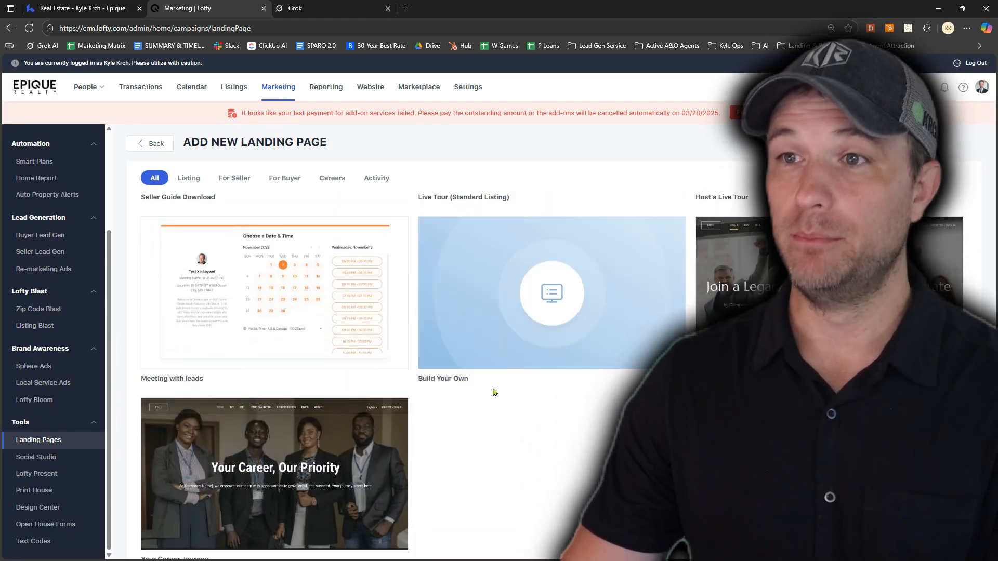
scroll(483, 384, "up", 15)
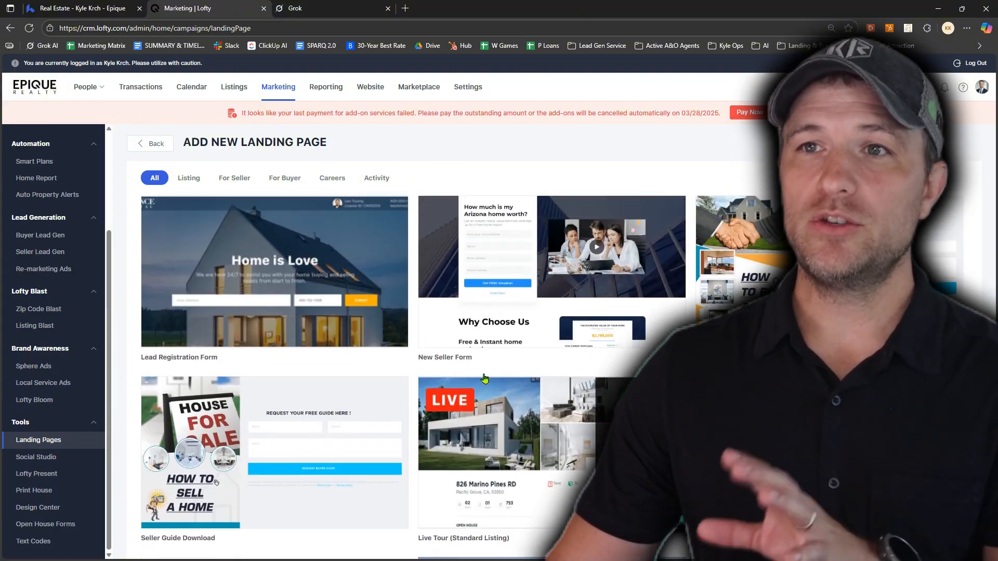
scroll(333, 333, "up", 2)
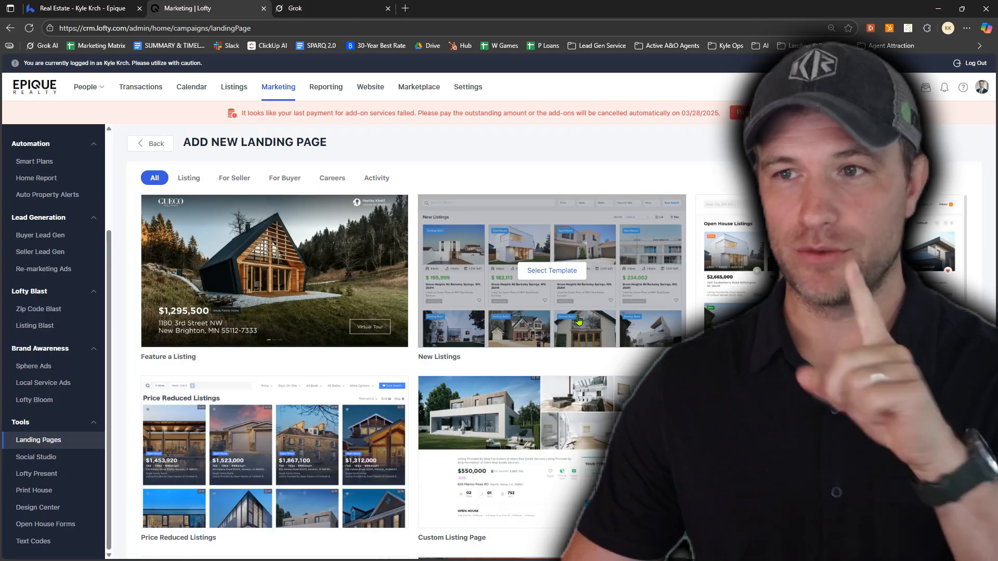
scroll(579, 321, "down", 15)
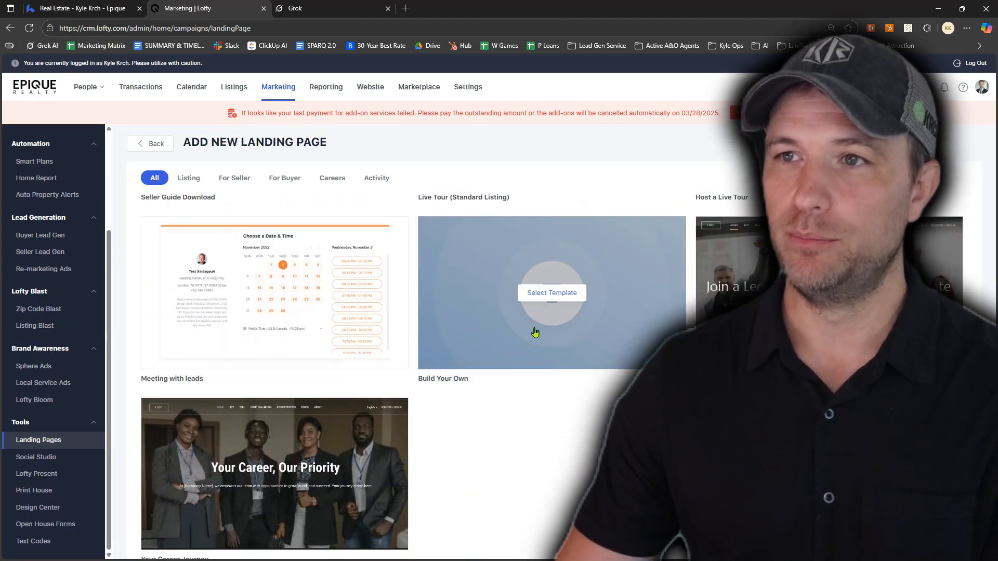
left_click(551, 294)
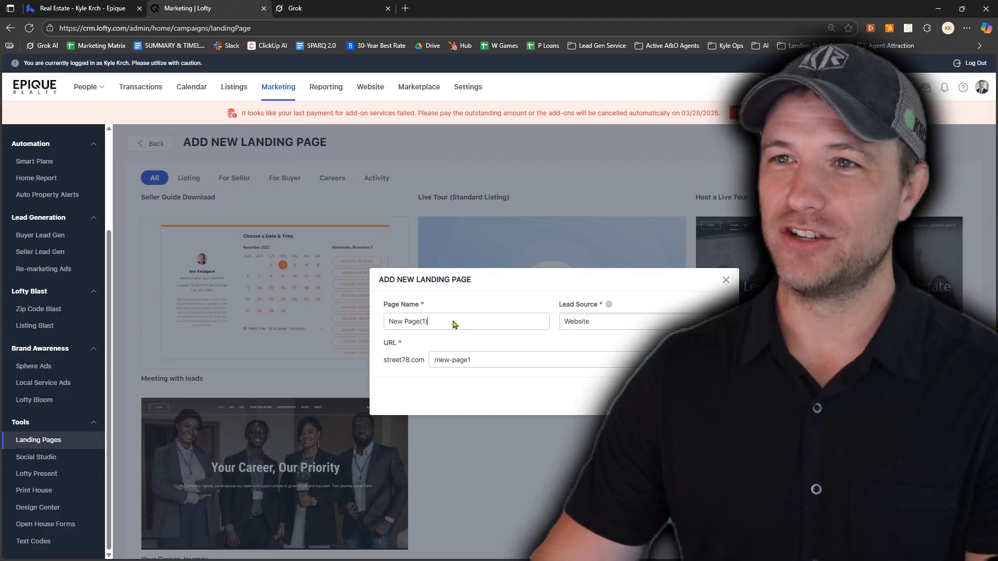
Name the new landing page "New Homes with a Pool"
triple_click(454, 322)
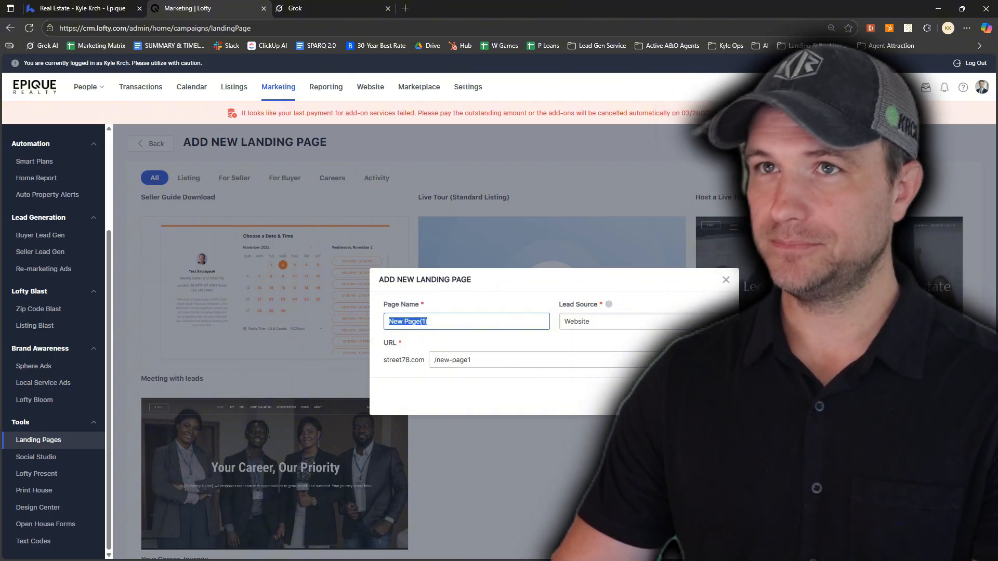
type("New Homes With a Pool")
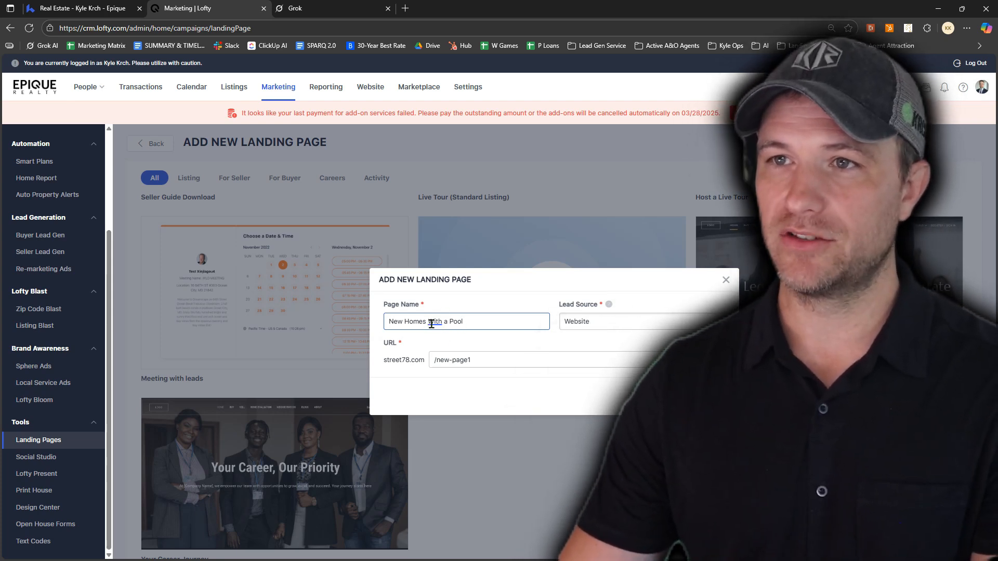
left_click(431, 324)
left_click(454, 359)
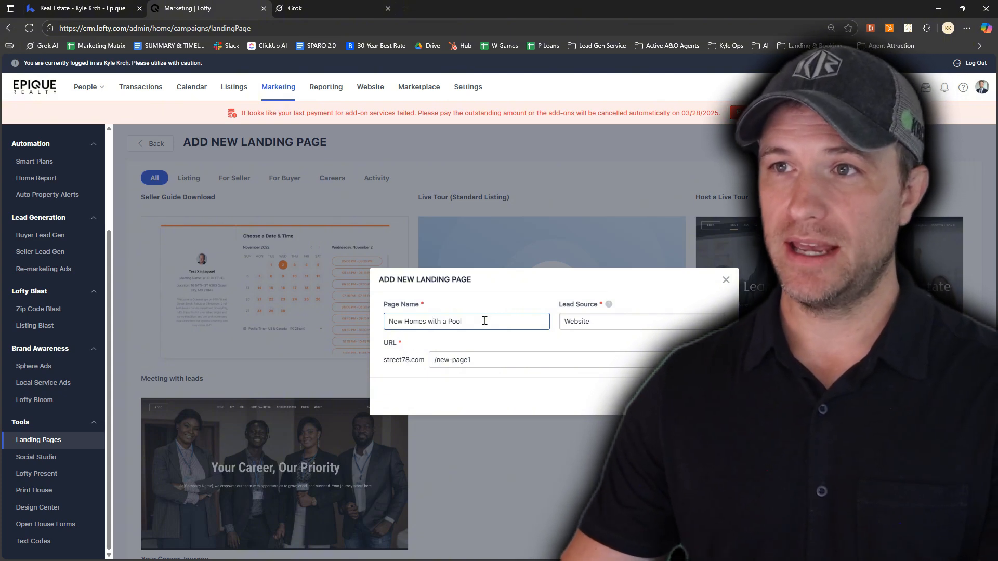
Set the new landing page's name to "Move In Ready with Views"
left_click_drag(484, 321, 384, 329)
type("M")
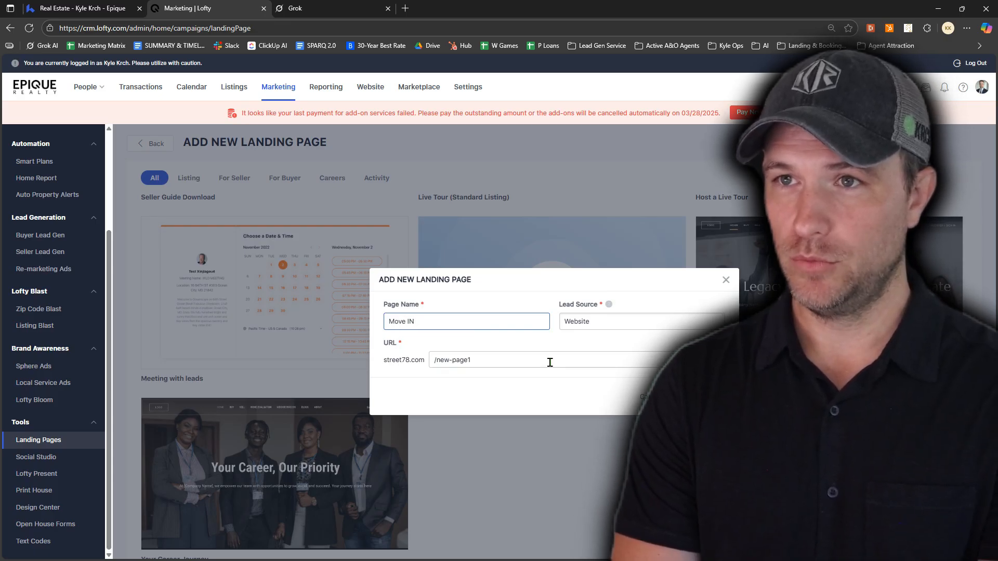
type("ove In Ready with ")
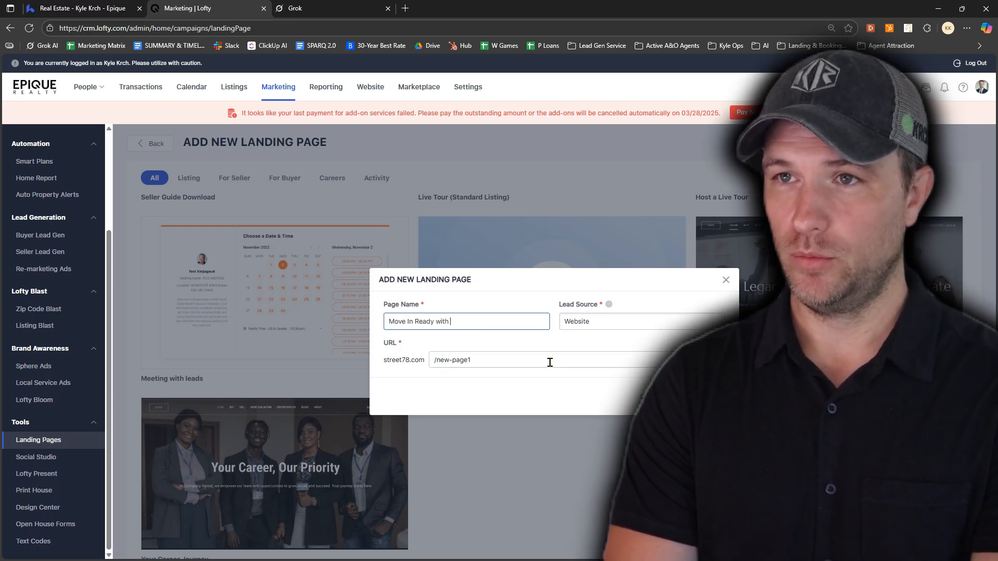
type("Views")
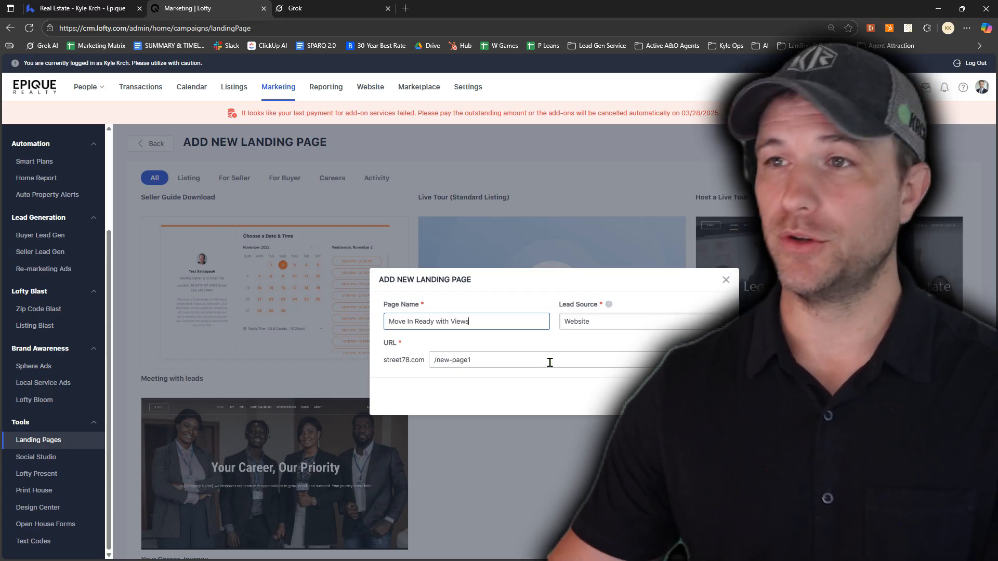
Set the new landing page's lead source to Pareto Success Academy and save the page
left_click(603, 325)
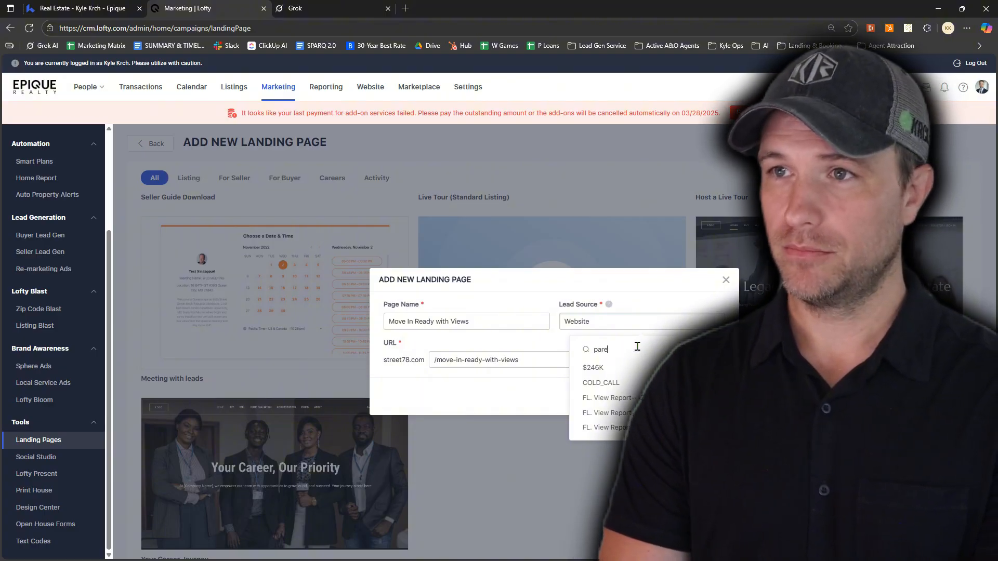
type("ccess a")
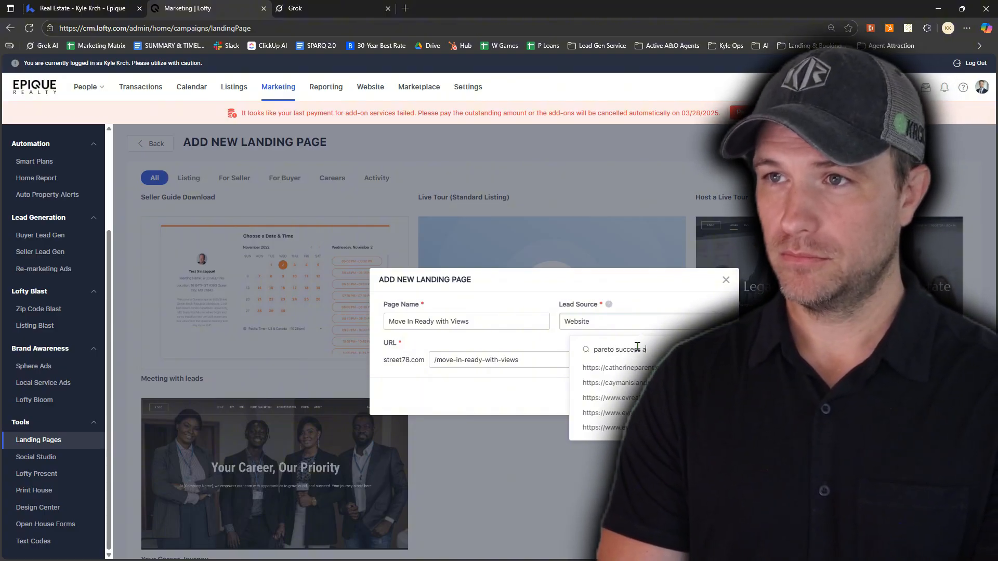
type("cademy")
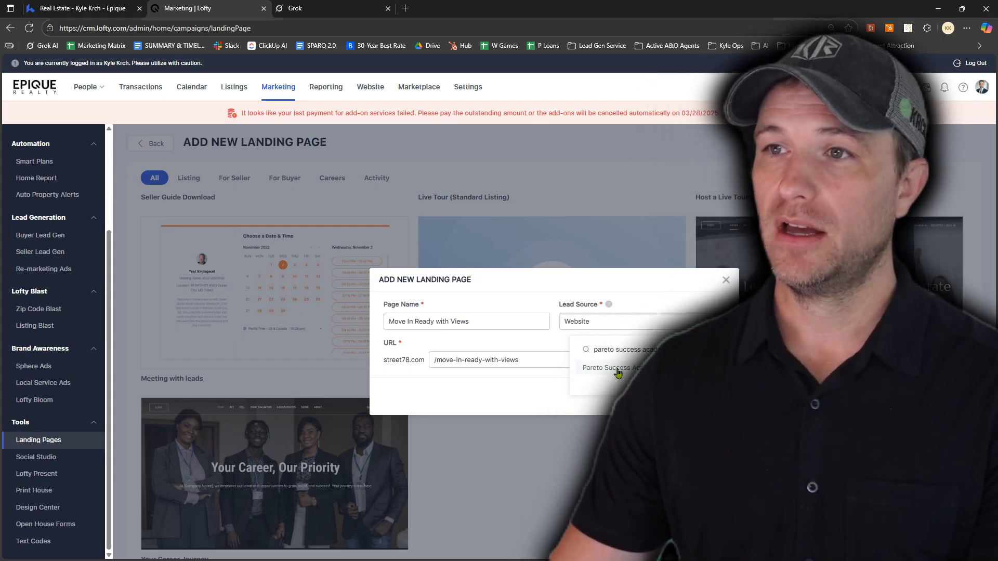
left_click(613, 368)
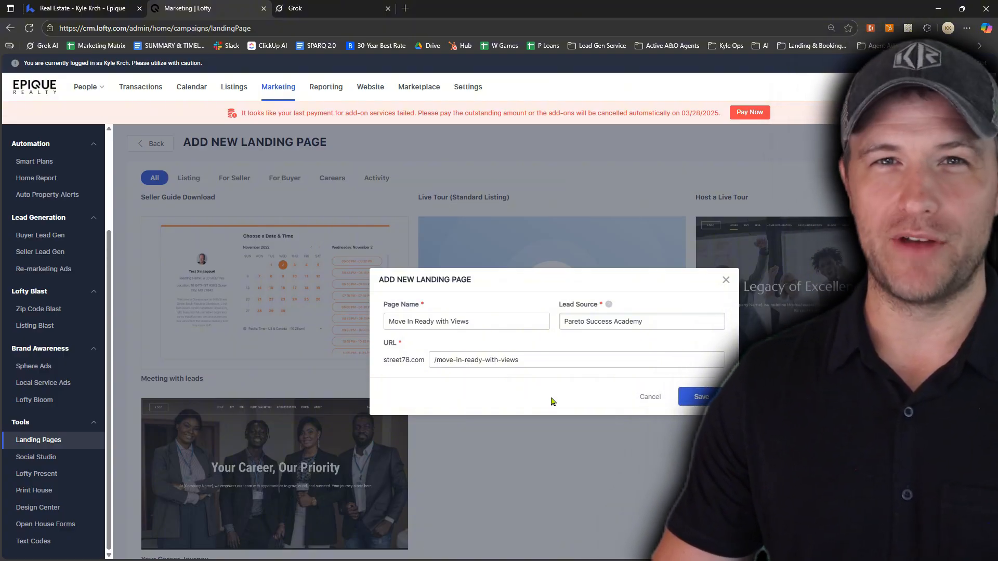
left_click(702, 397)
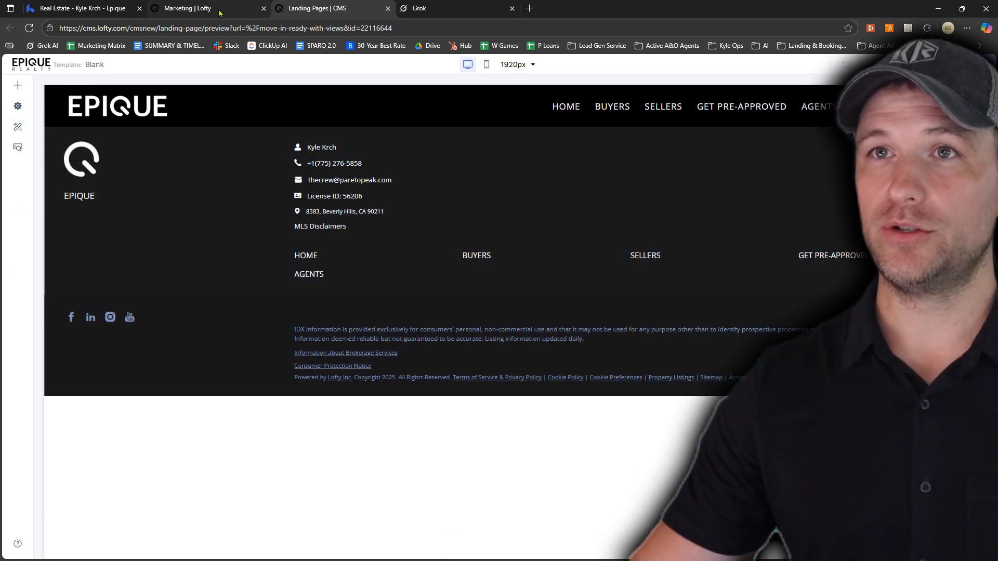
Check the example landing page and the Landing Pages list, and return to the new page's editor
left_click(104, 10)
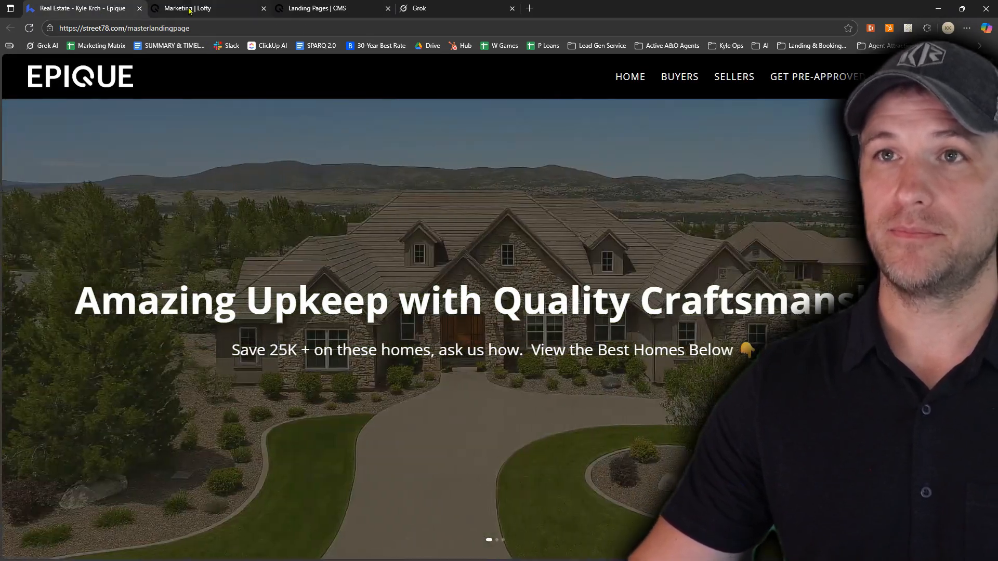
left_click(190, 8)
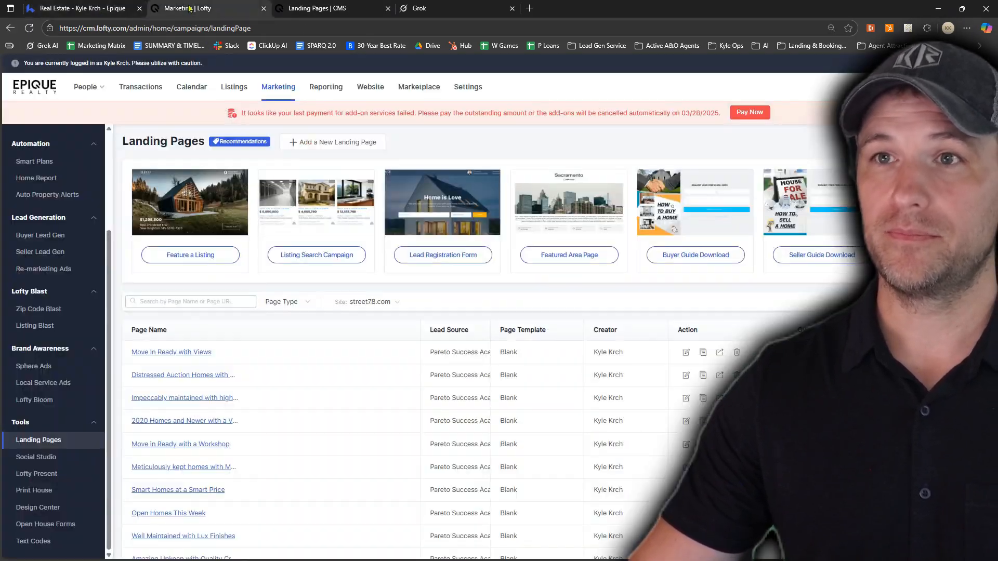
left_click(328, 9)
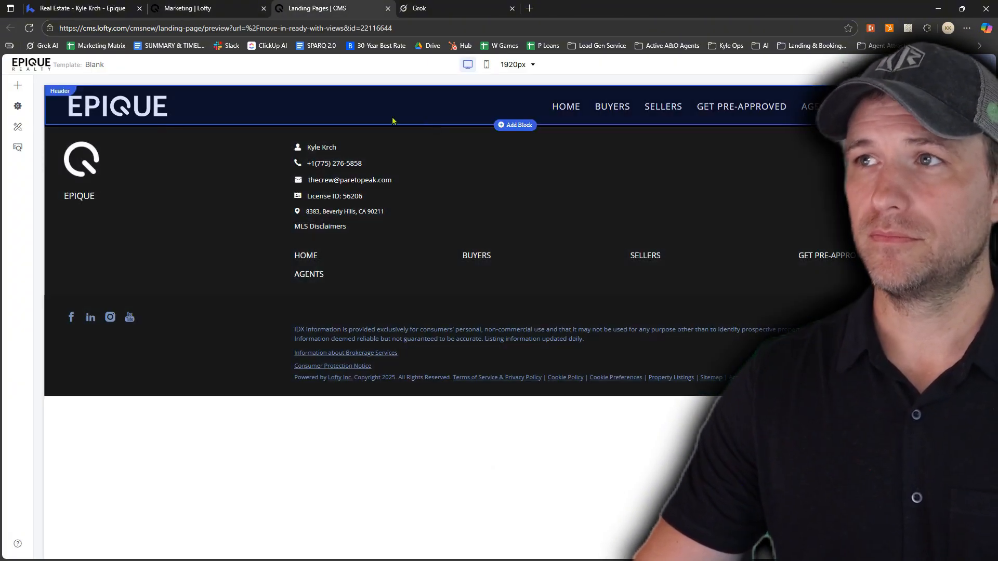
Add the Hero block with a left-aligned heading over a full-width house photo between the header and footer
left_click(18, 86)
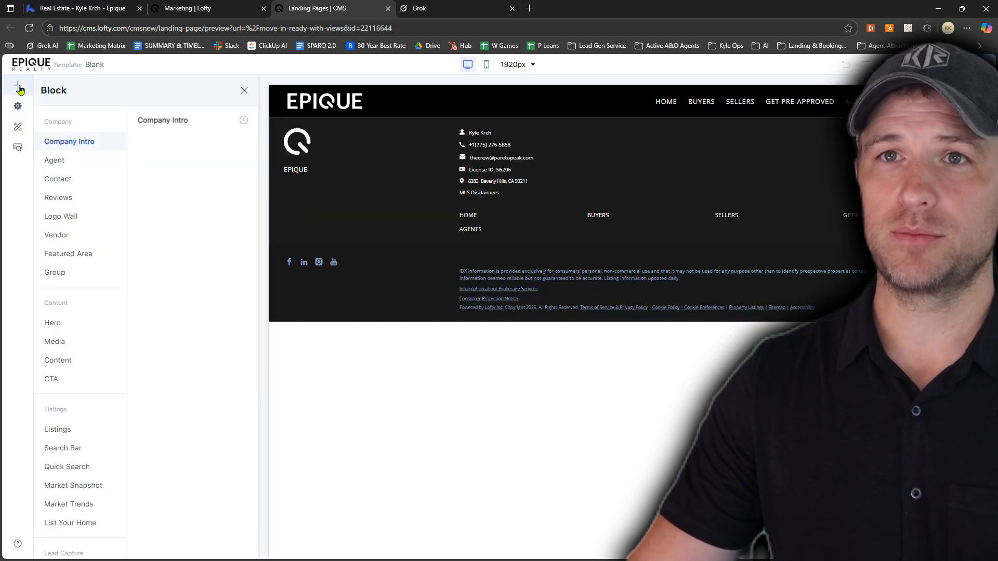
left_click(69, 326)
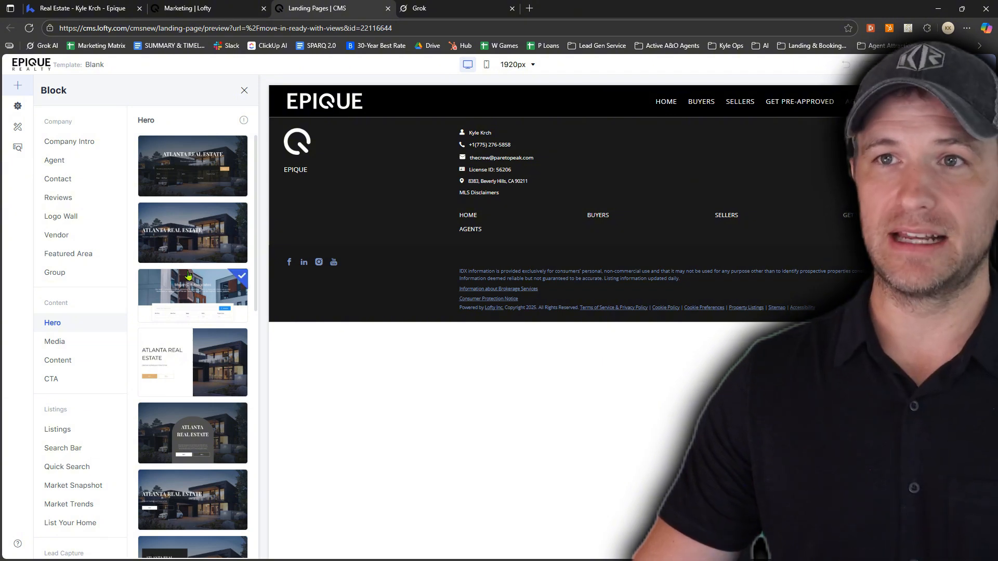
left_click_drag(198, 232, 585, 158)
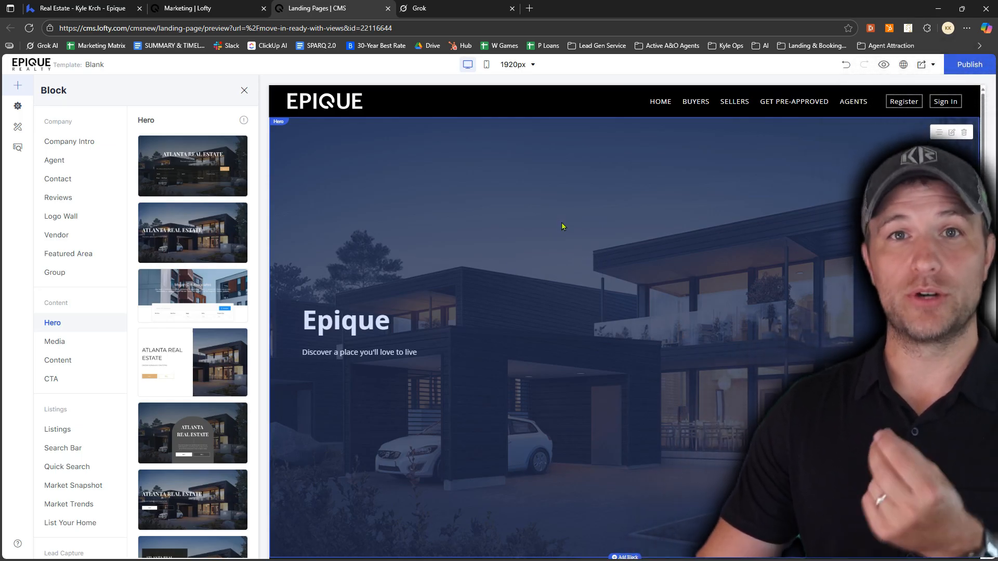
Edit the hero block's content and replace its heading with "Move In Ready with Views"
left_click(952, 134)
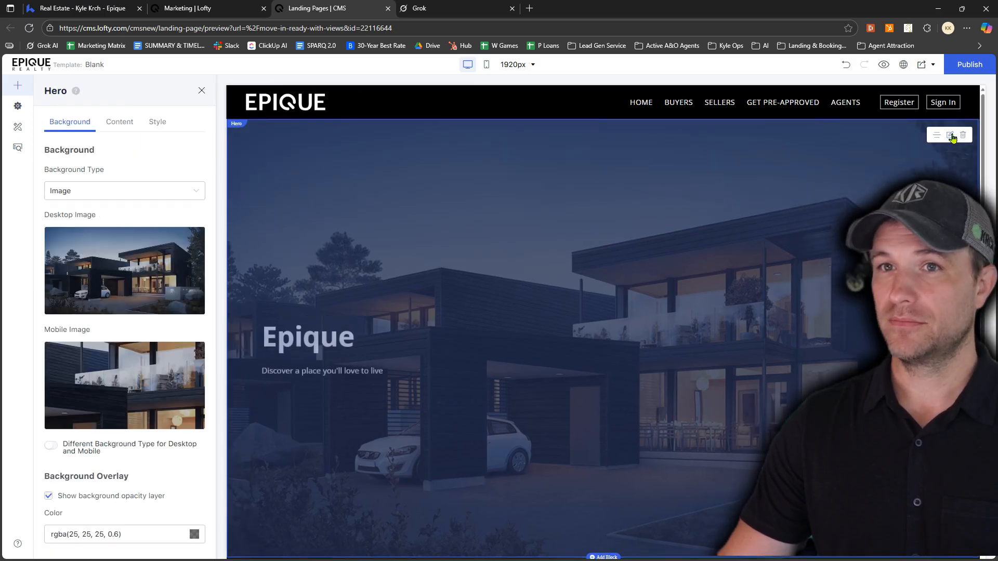
mouse_move(150, 271)
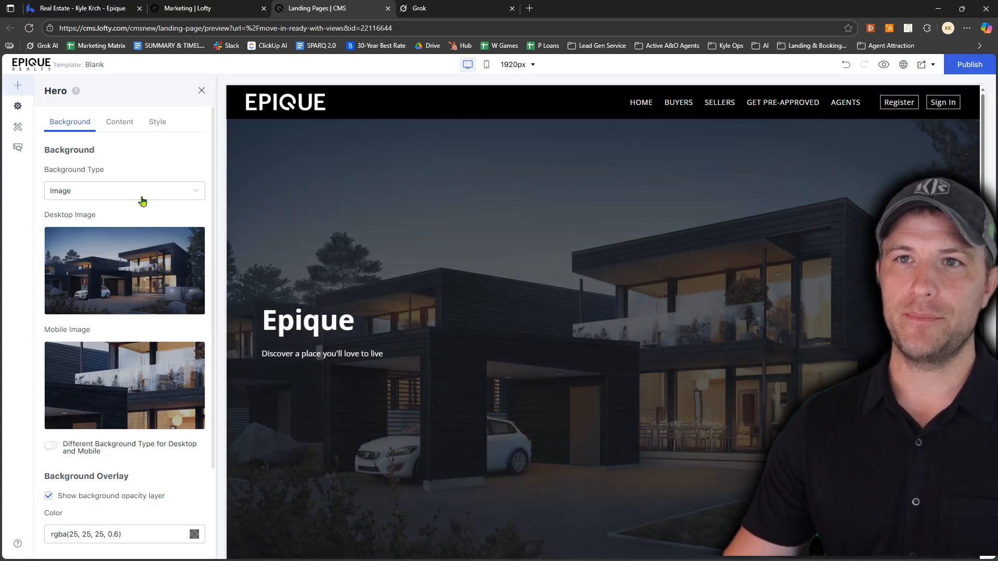
left_click(120, 127)
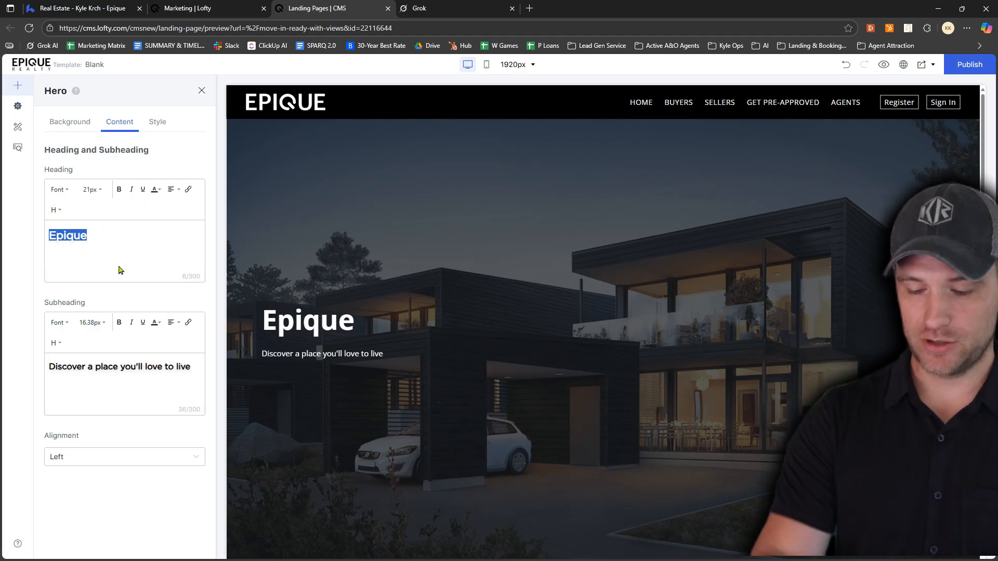
type("Move In")
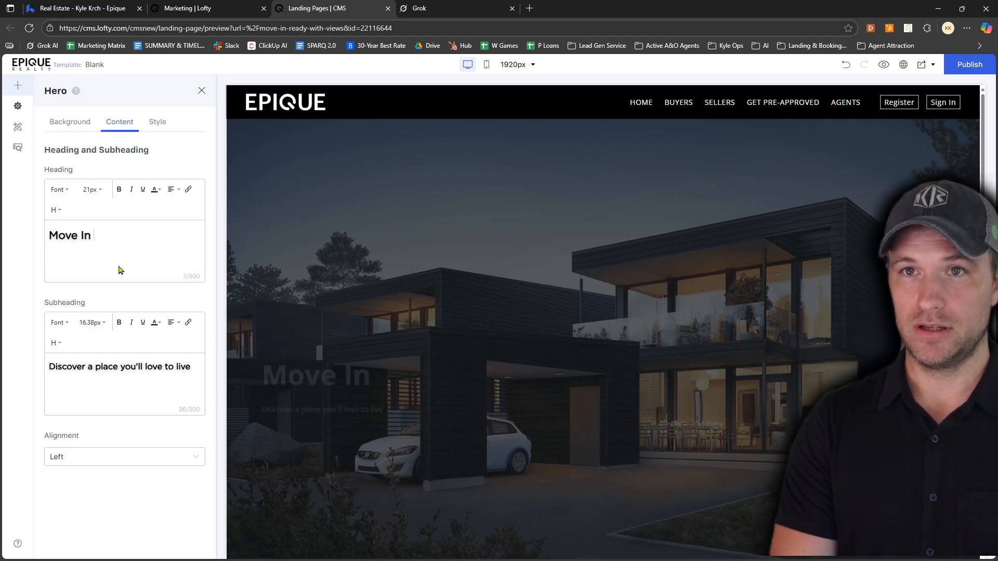
type(" Ready with Views")
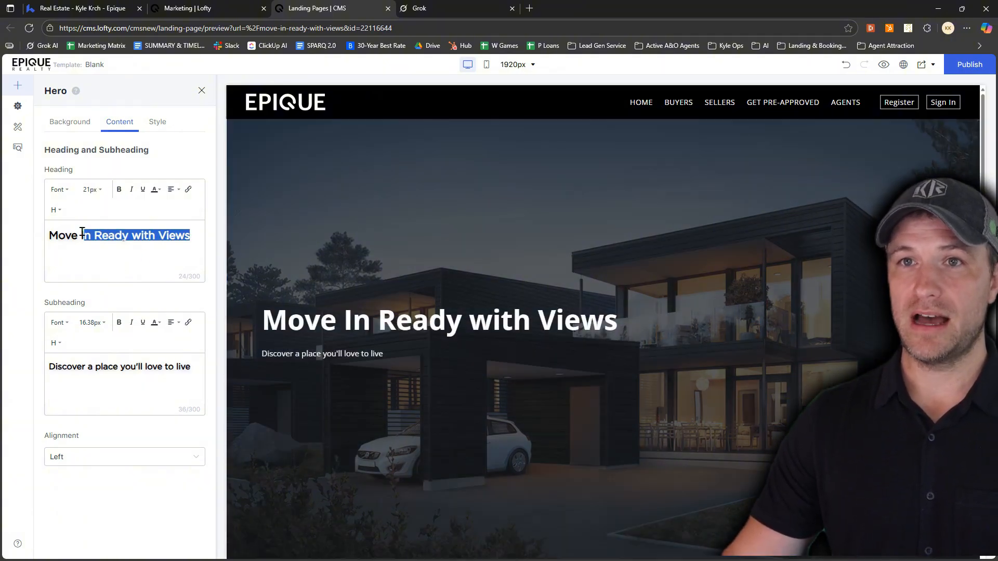
Set the hero heading's font size to 72px and center its text
left_click(90, 190)
scroll(99, 292, "down", 3)
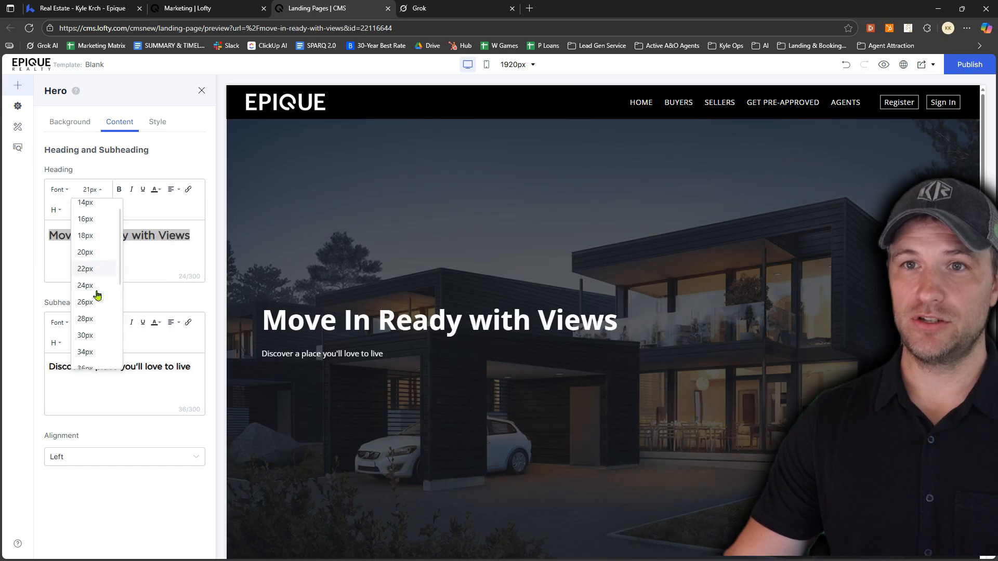
left_click(88, 358)
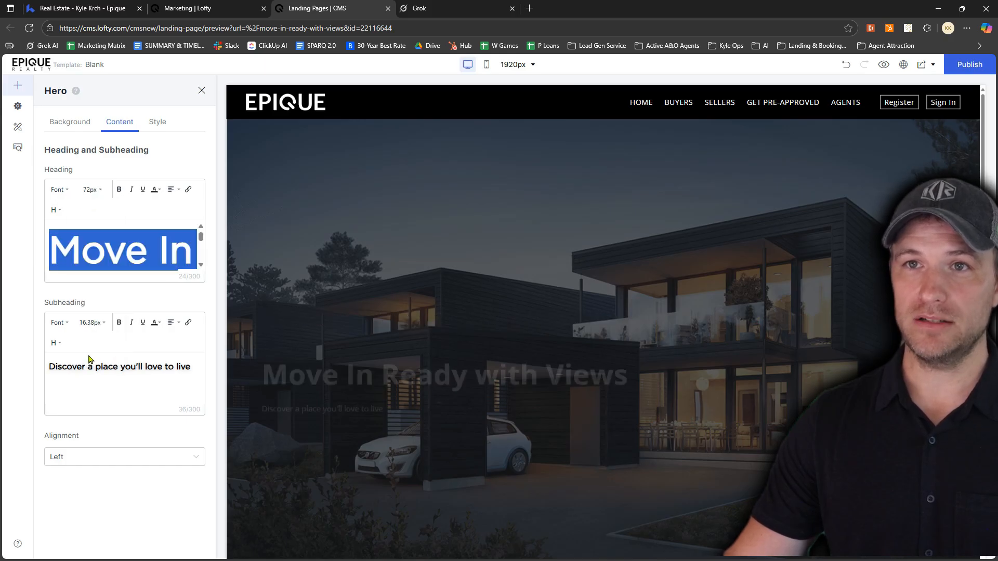
left_click(174, 192)
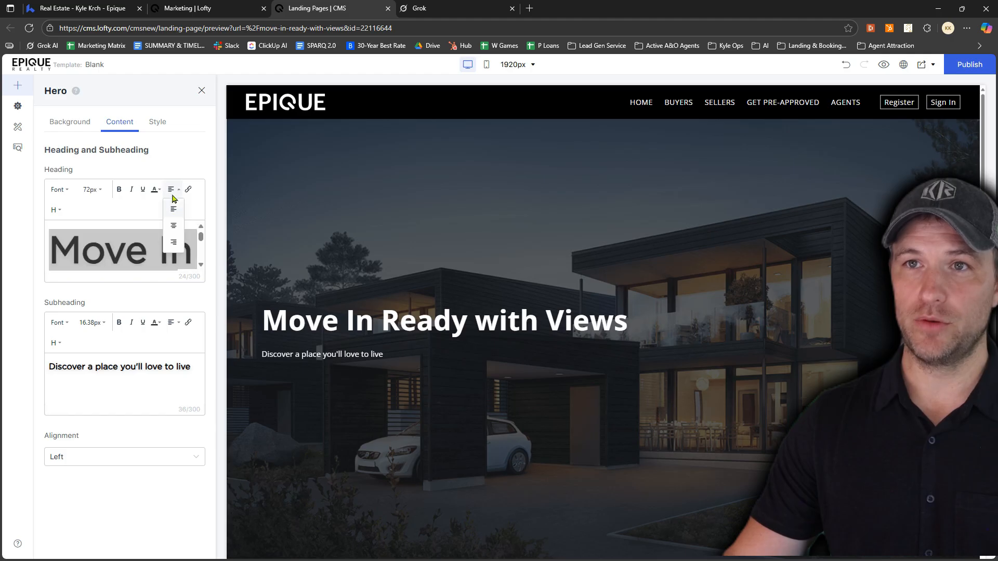
left_click(175, 227)
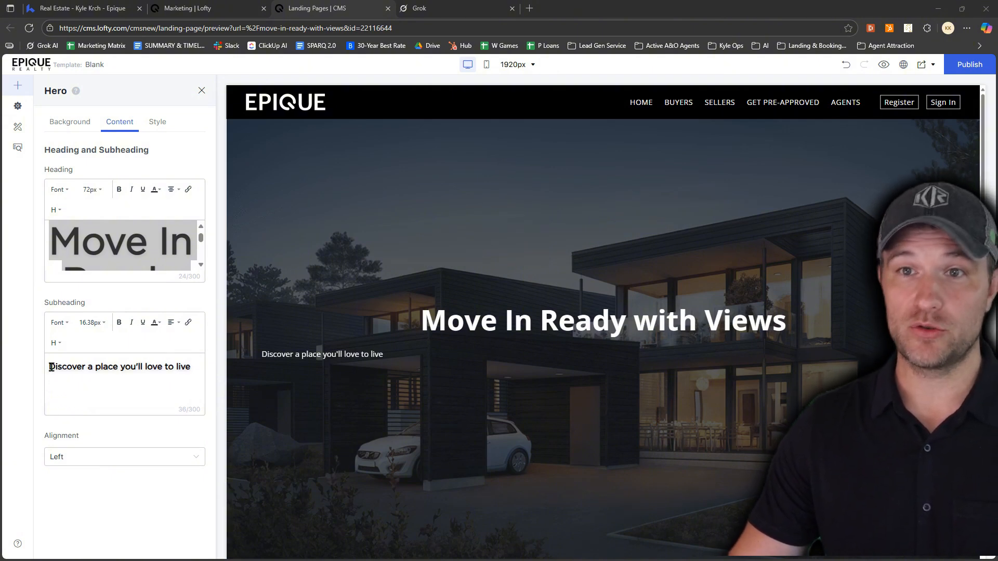
Replace the hero subheading with "Save 25K + on these homes, ask us how. View the Best Homes Below 👇" and set it to 34px
left_click_drag(50, 369, 81, 372)
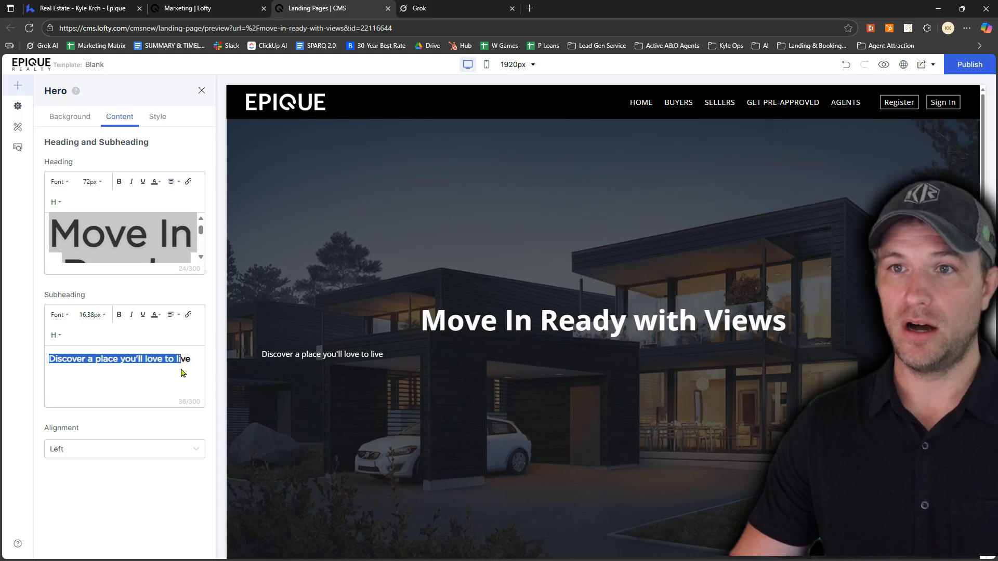
type("Save 25K + on these homes, ask us how.  View the Best Homes Below 👇")
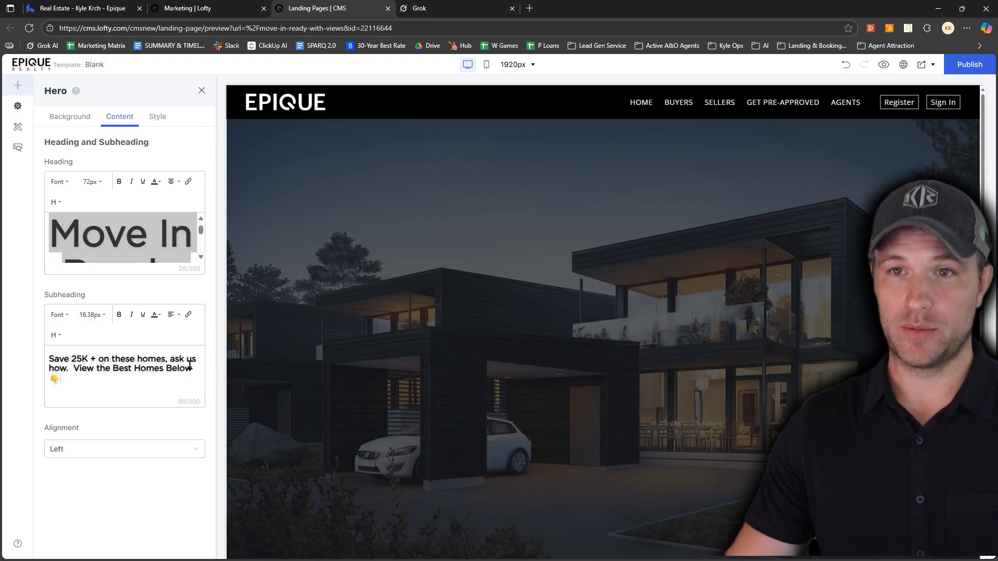
left_click_drag(86, 380, 88, 334)
left_click(102, 322)
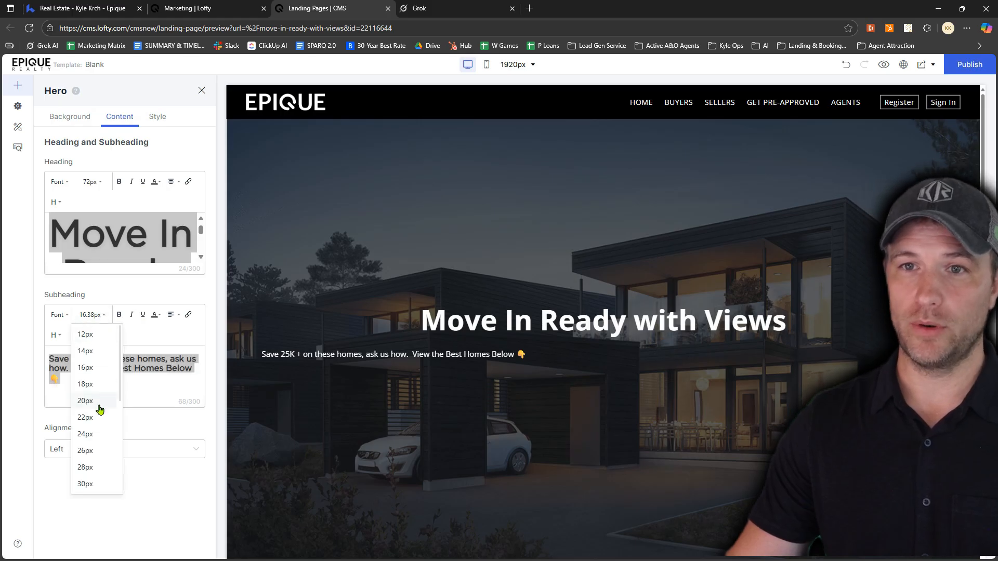
scroll(99, 427, "down", 2)
left_click(99, 451)
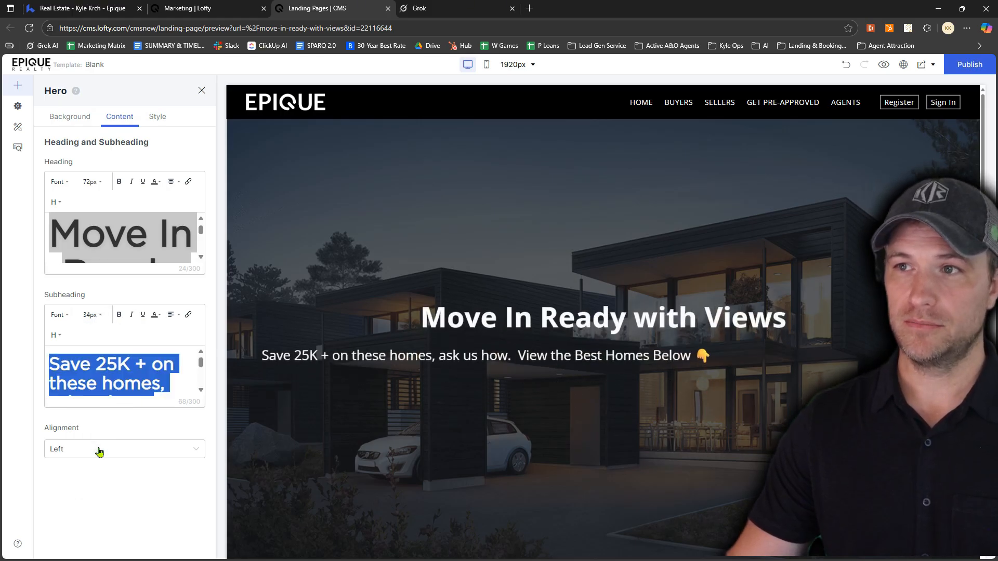
Center the hero subheading text and set the hero content's overall alignment to Center
left_click(172, 316)
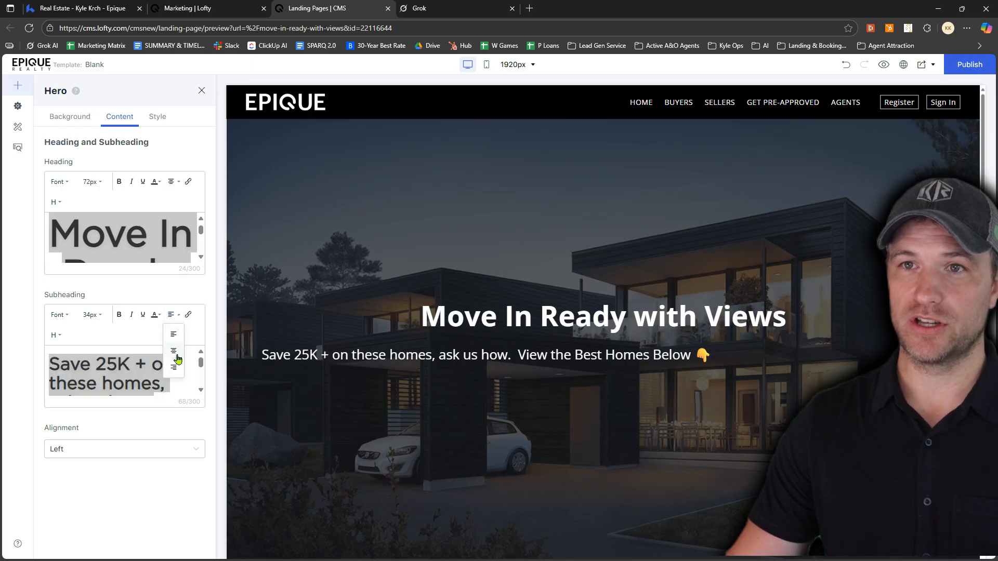
left_click(176, 357)
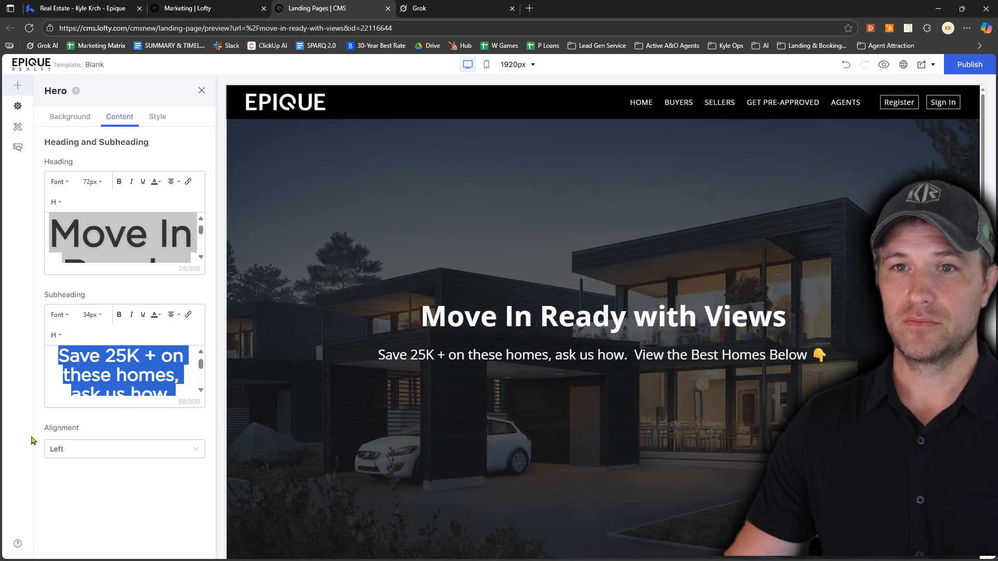
double_click(52, 424)
left_click(91, 456)
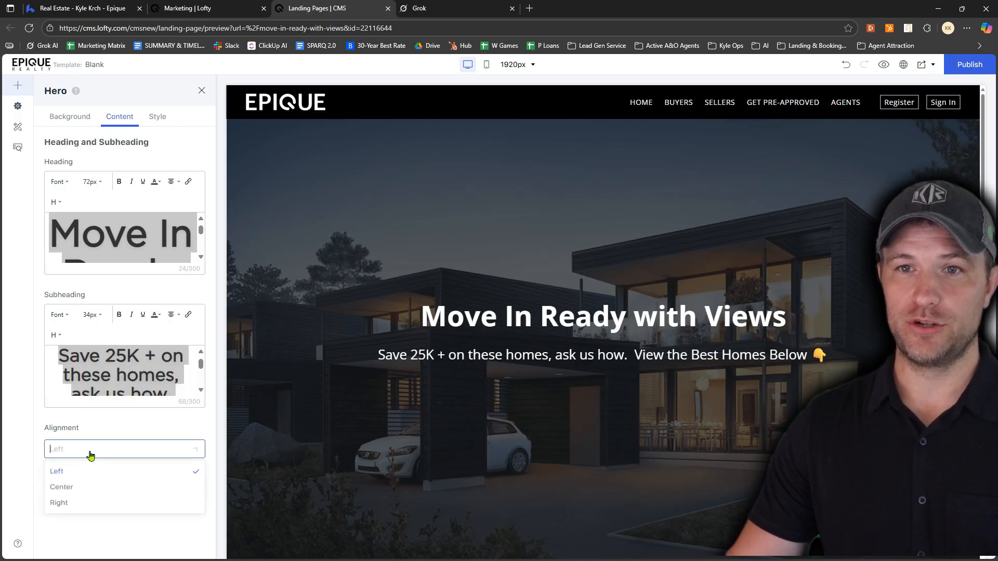
left_click(69, 490)
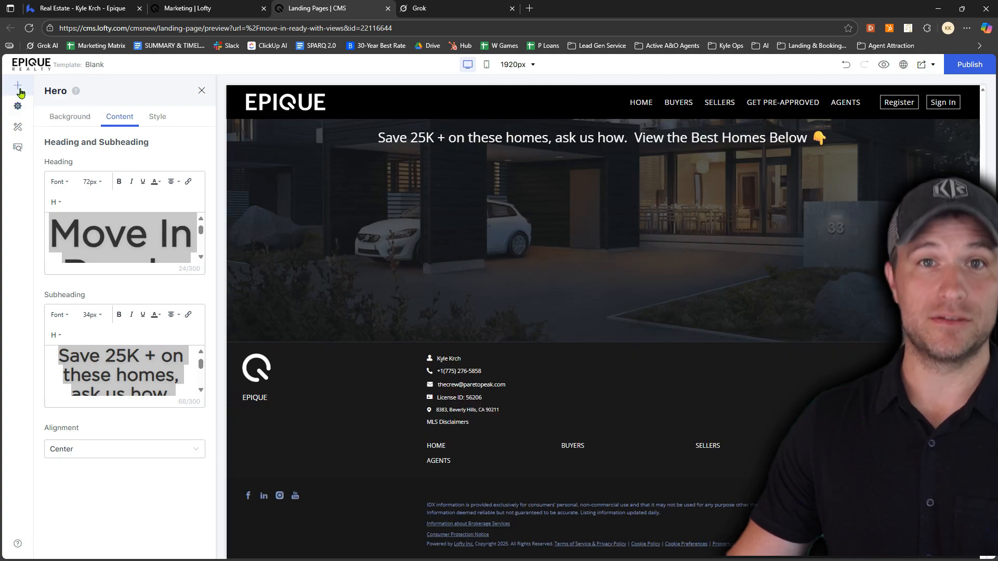
Add the featured Listings block with the grayscale photo grid directly below the hero
left_click(19, 88)
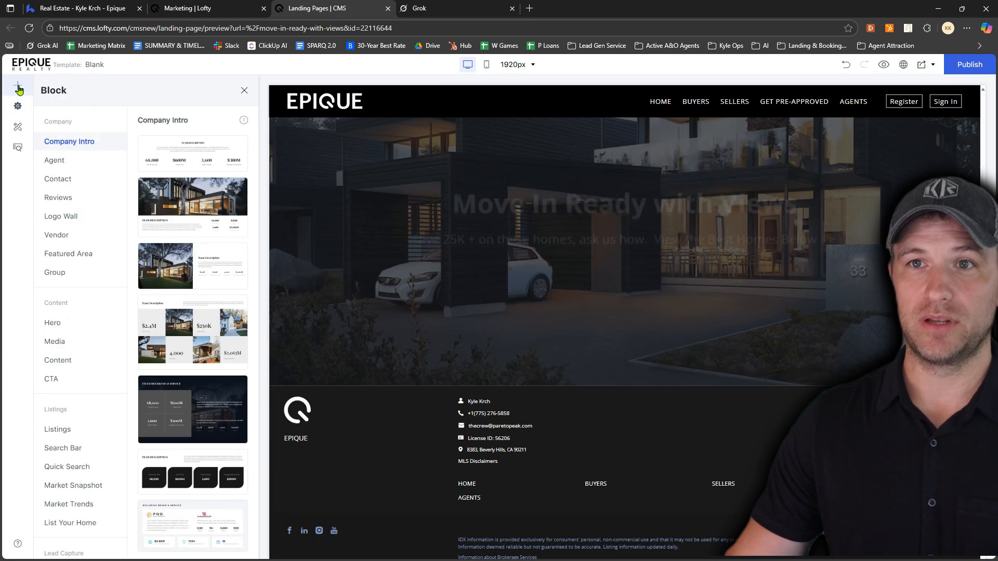
left_click(64, 431)
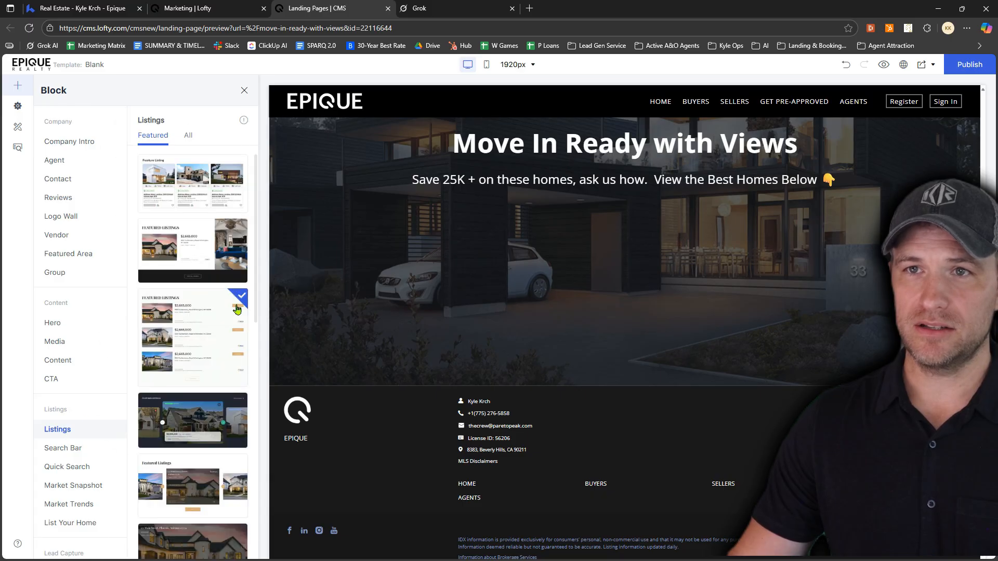
scroll(218, 286, "down", 8)
scroll(219, 285, "down", 5)
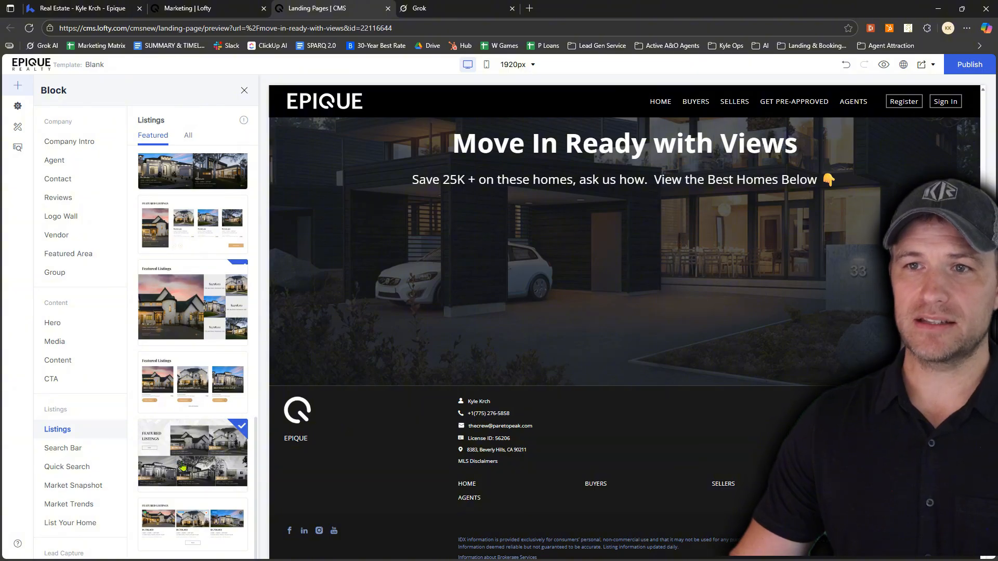
left_click_drag(183, 467, 551, 442)
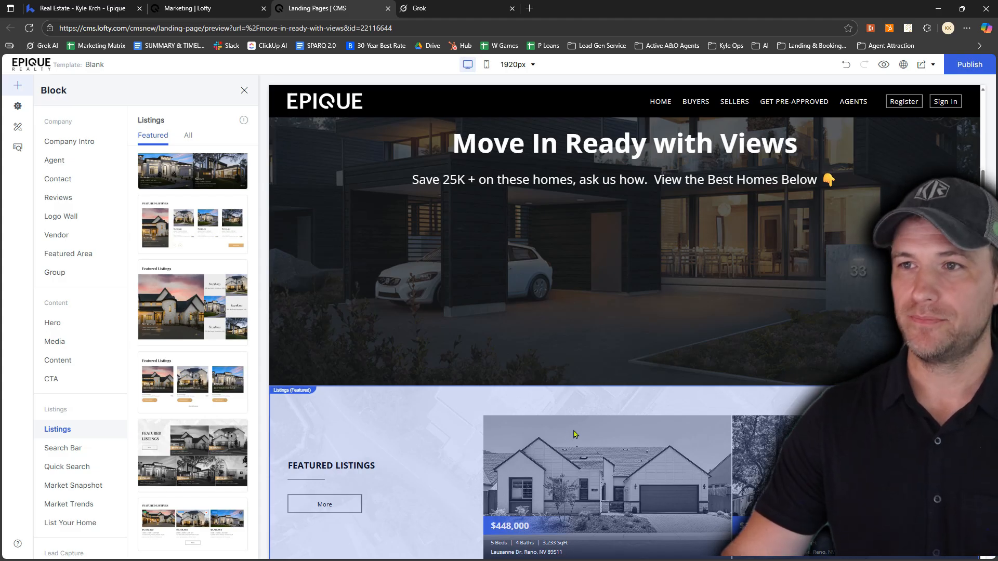
scroll(574, 435, "down", 4)
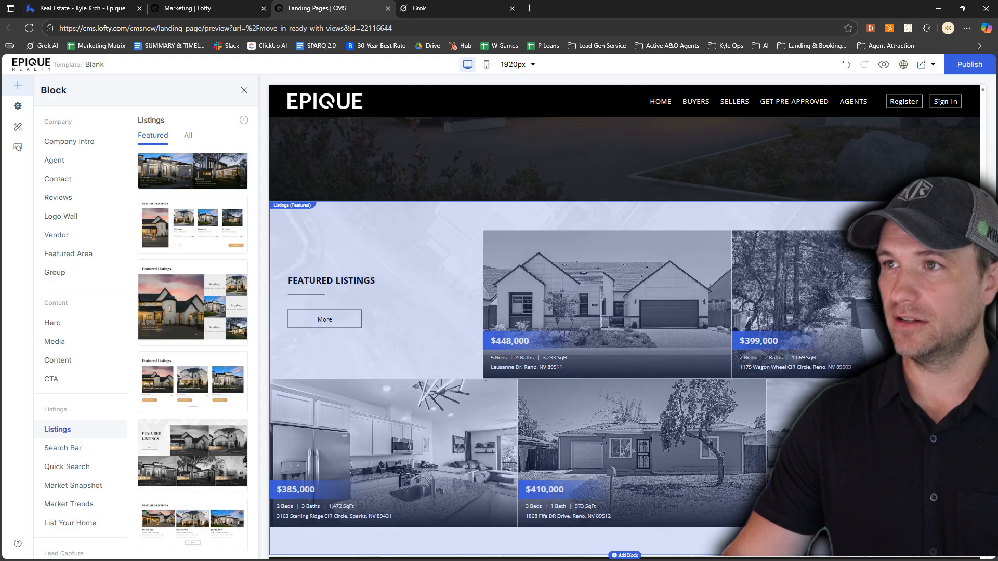
Replace the featured Listings block's title with "Move In Ready with a View"
left_click(695, 436)
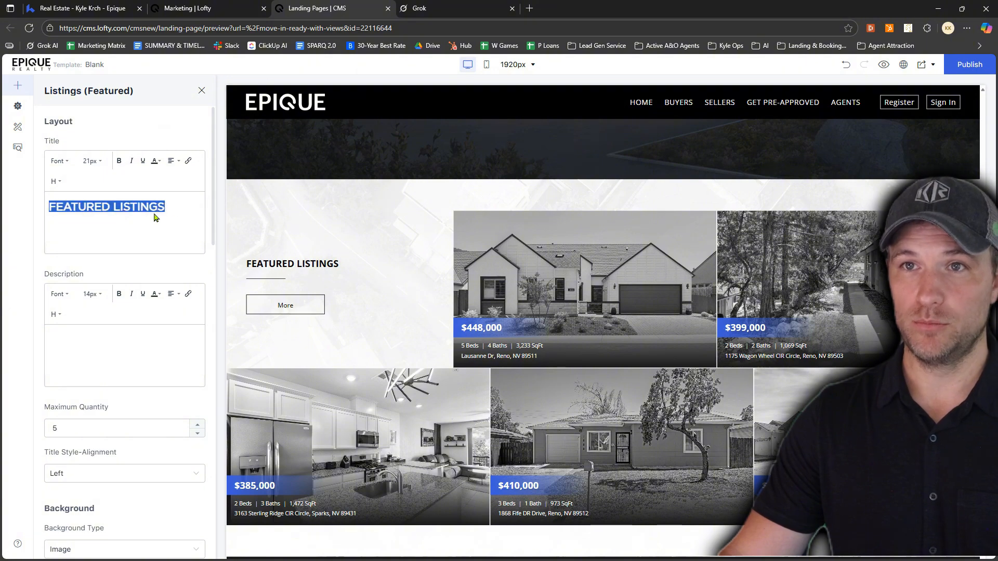
type("Mve")
key("BackSpace")
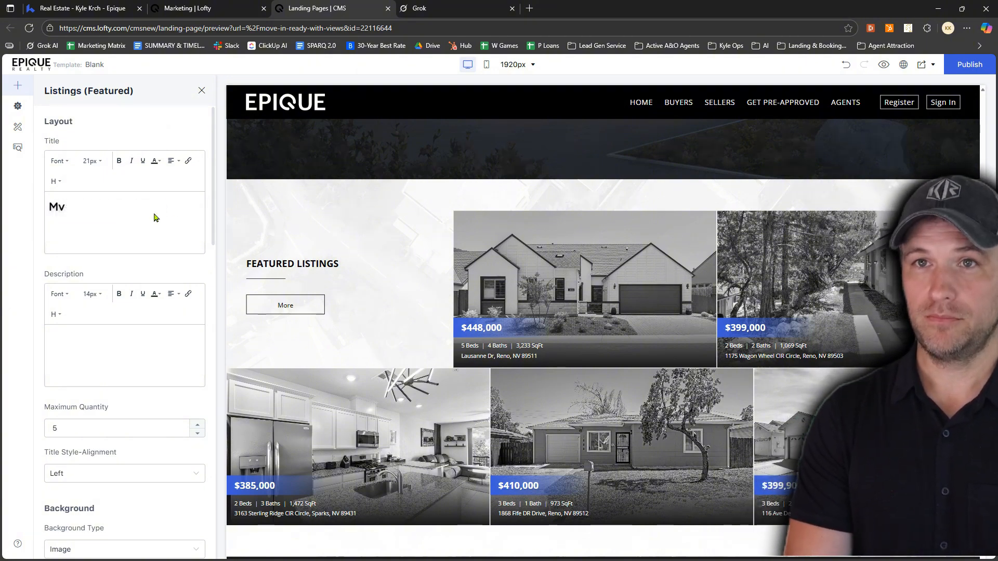
key("BackSpace")
type("ove In")
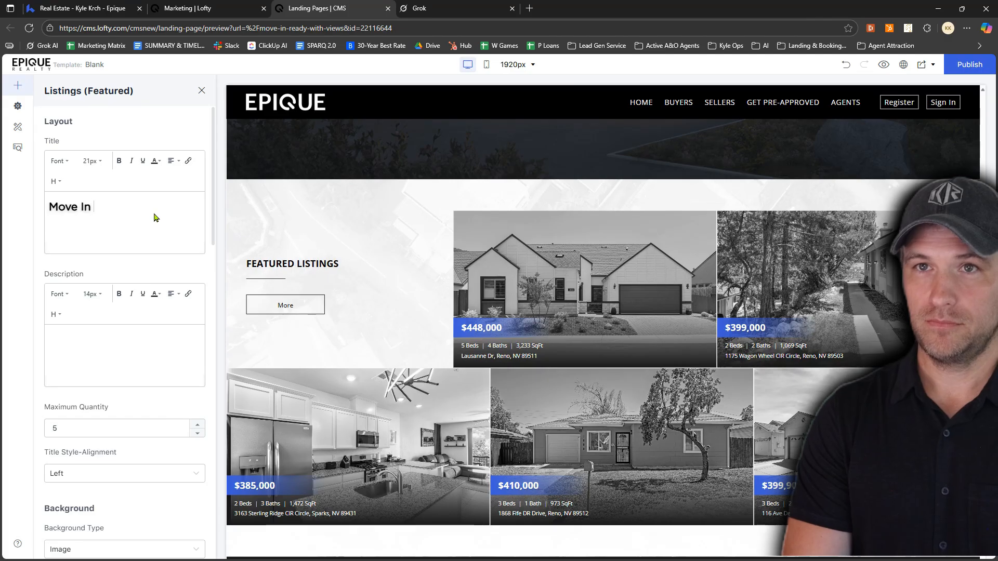
type(" Ready with a View")
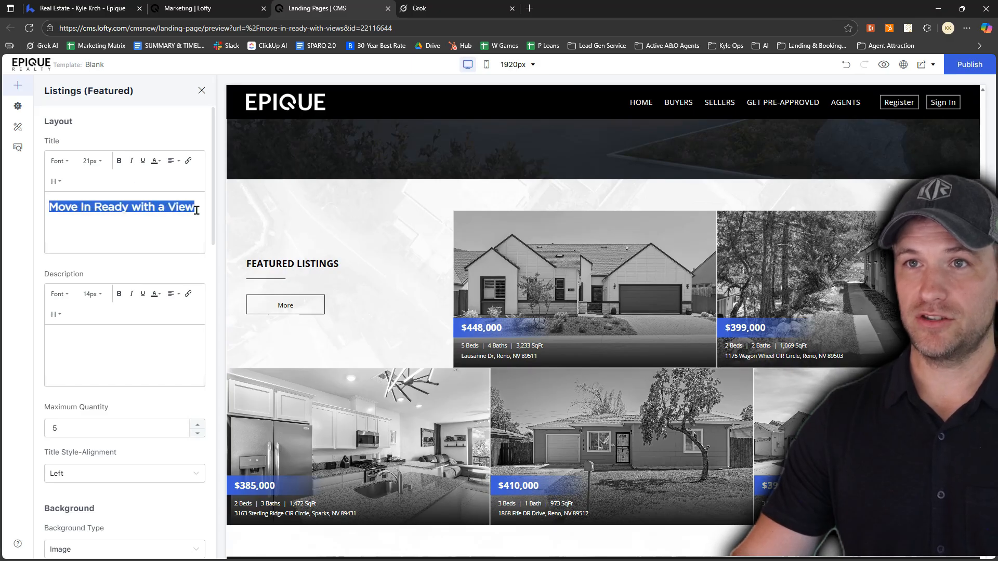
Set the Listings block title's font size to 34px and apply it to the page preview
left_click(92, 161)
scroll(90, 268, "down", 2)
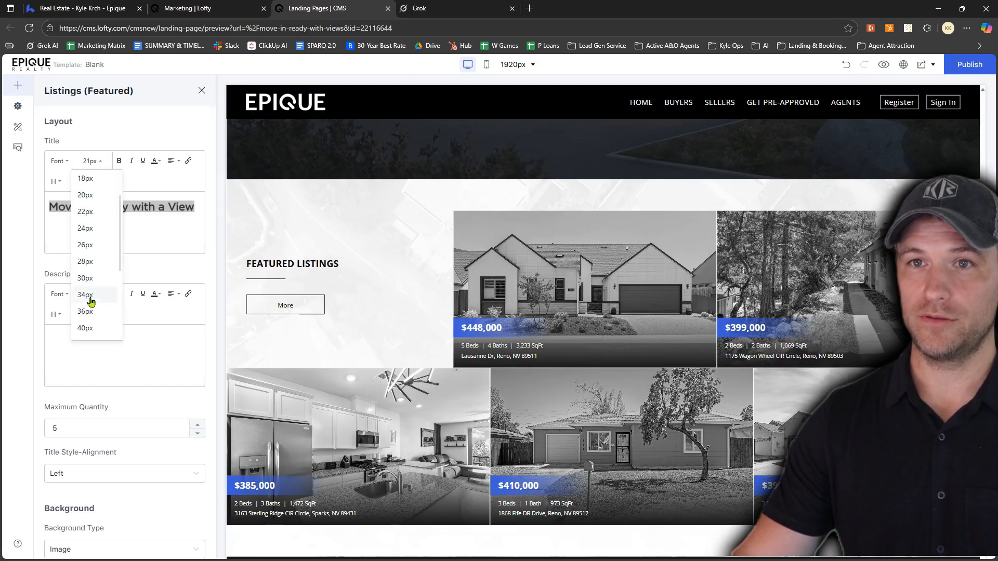
left_click(88, 300)
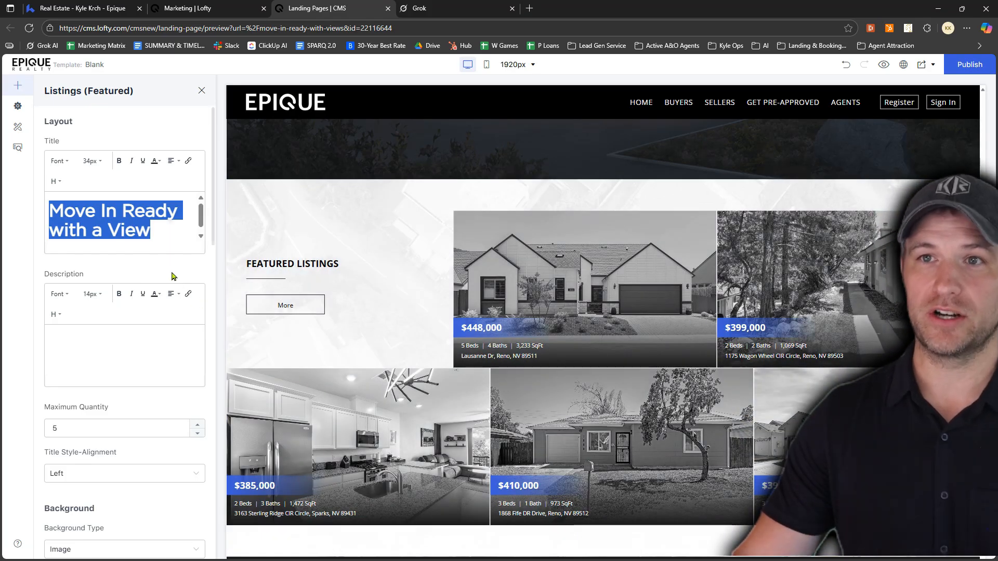
left_click(173, 276)
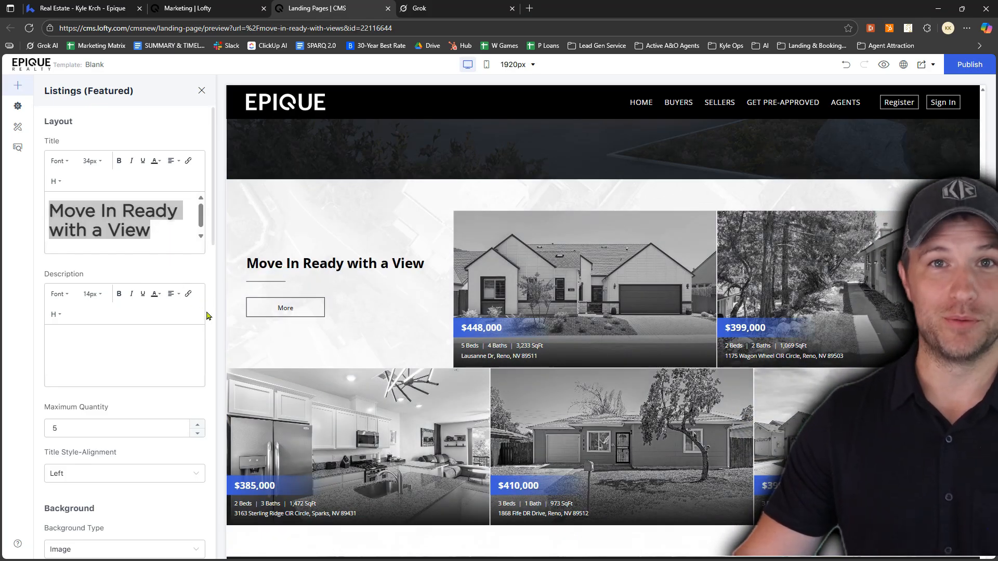
Open the Listings block's preset filter for editing and add the city Reno, NV as the search location
scroll(153, 328, "down", 2)
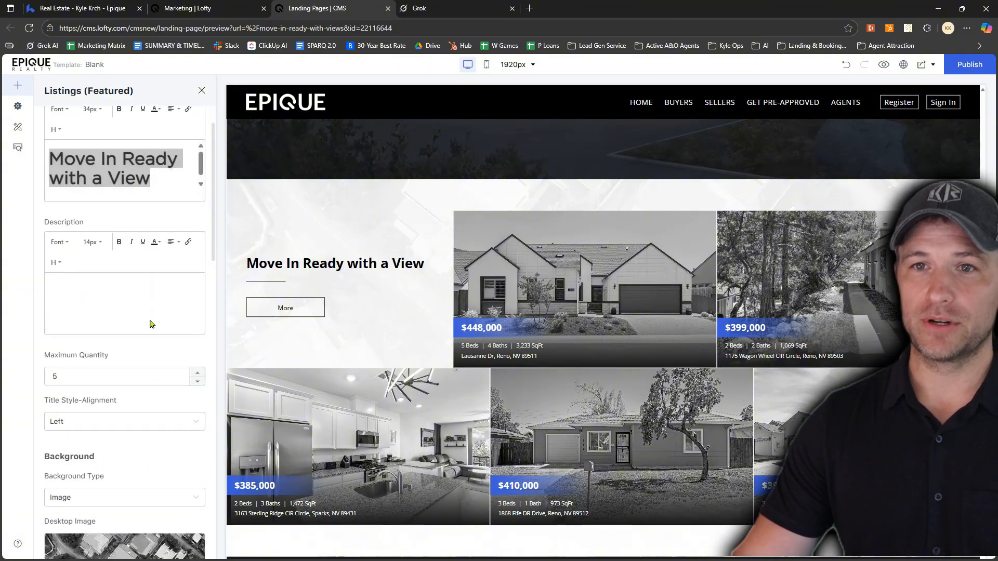
scroll(147, 315, "down", 5)
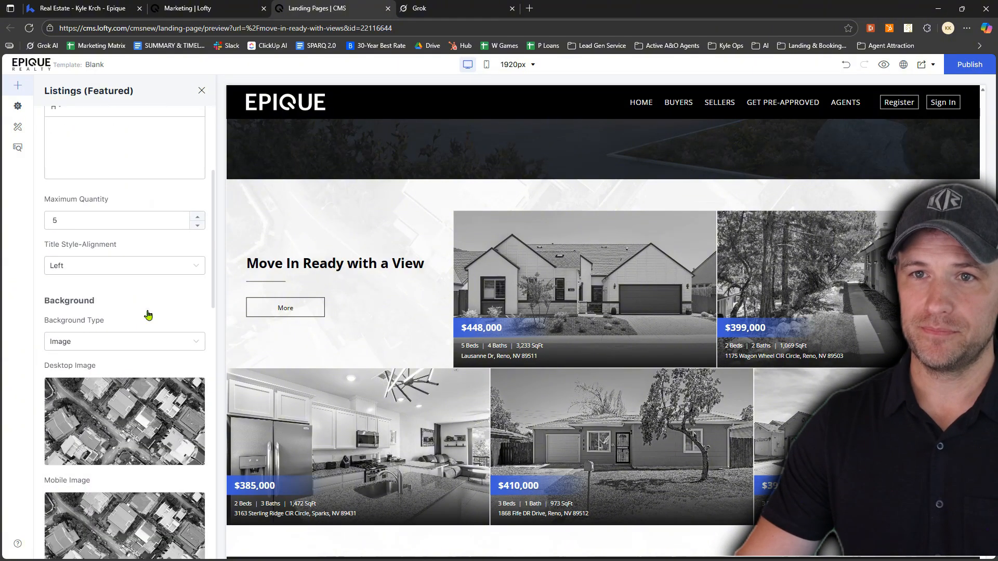
scroll(147, 314, "down", 4)
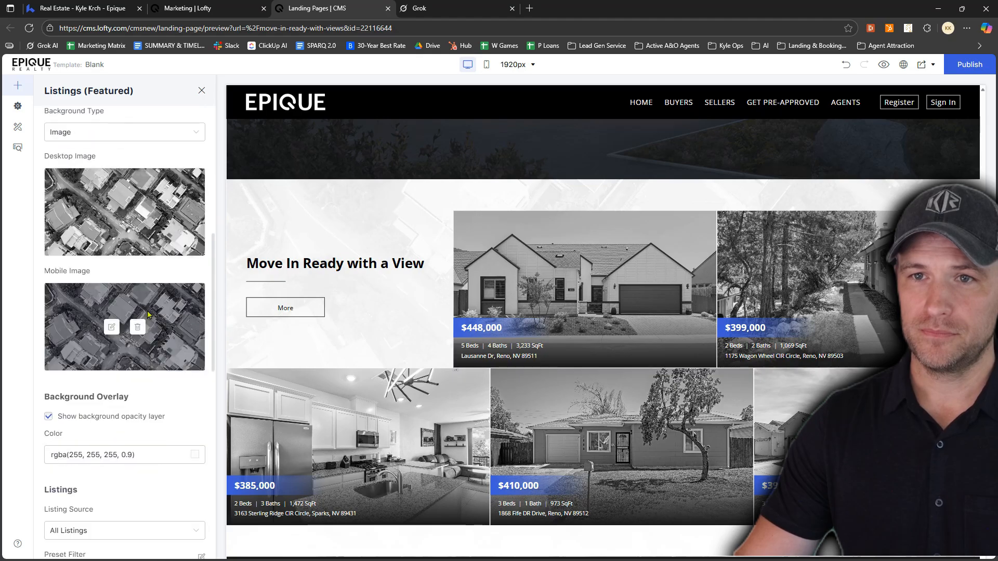
scroll(146, 315, "down", 3)
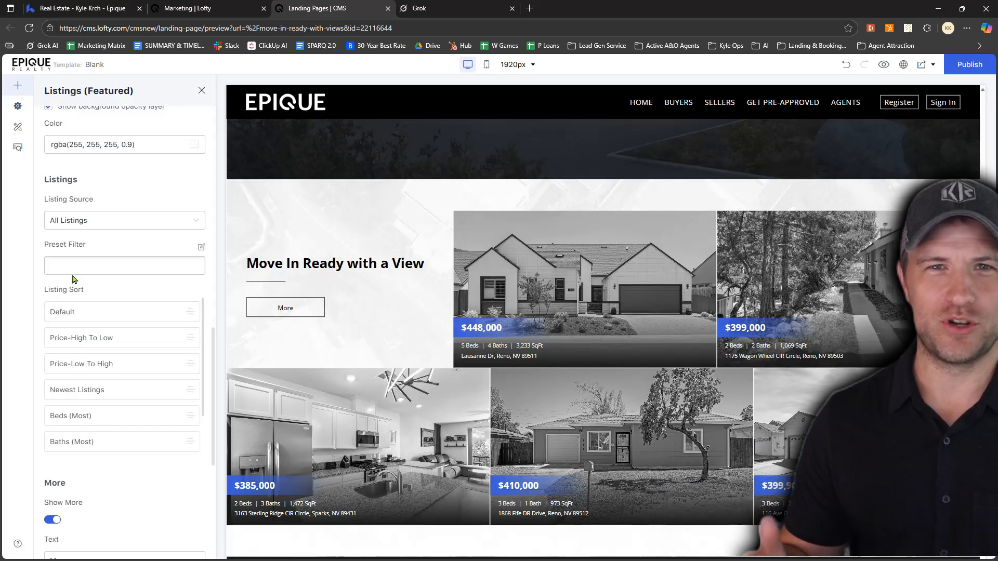
left_click(201, 249)
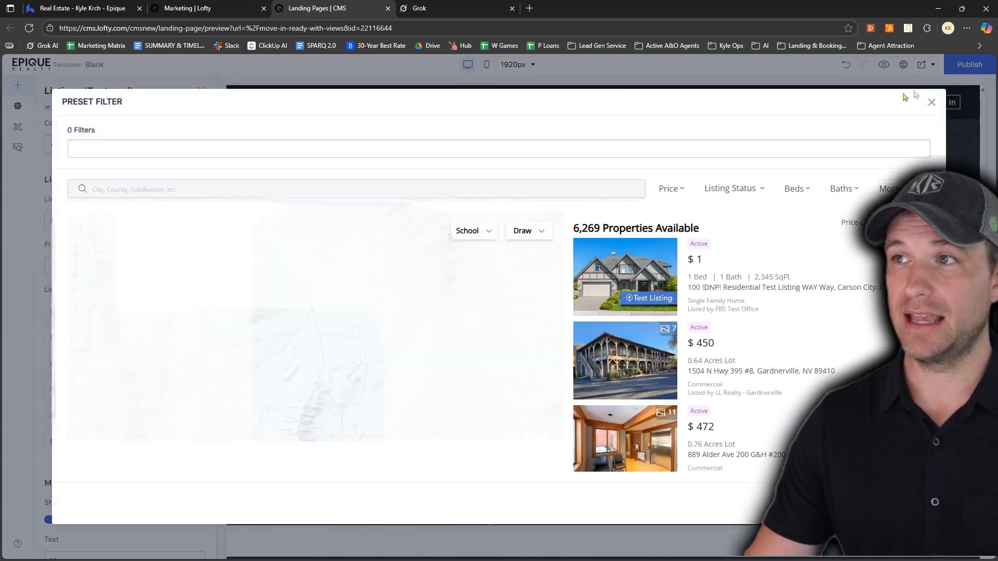
left_click(930, 102)
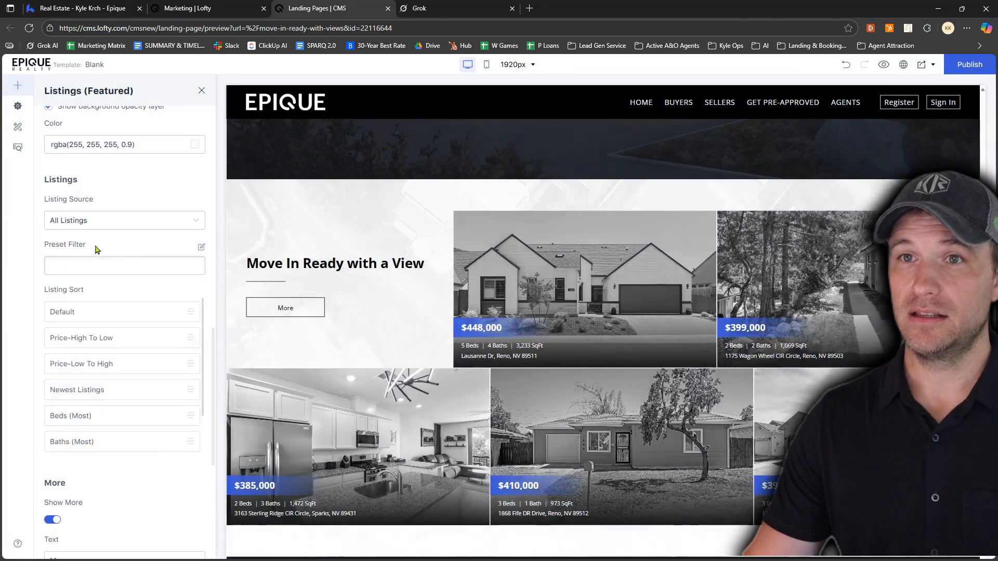
left_click(203, 249)
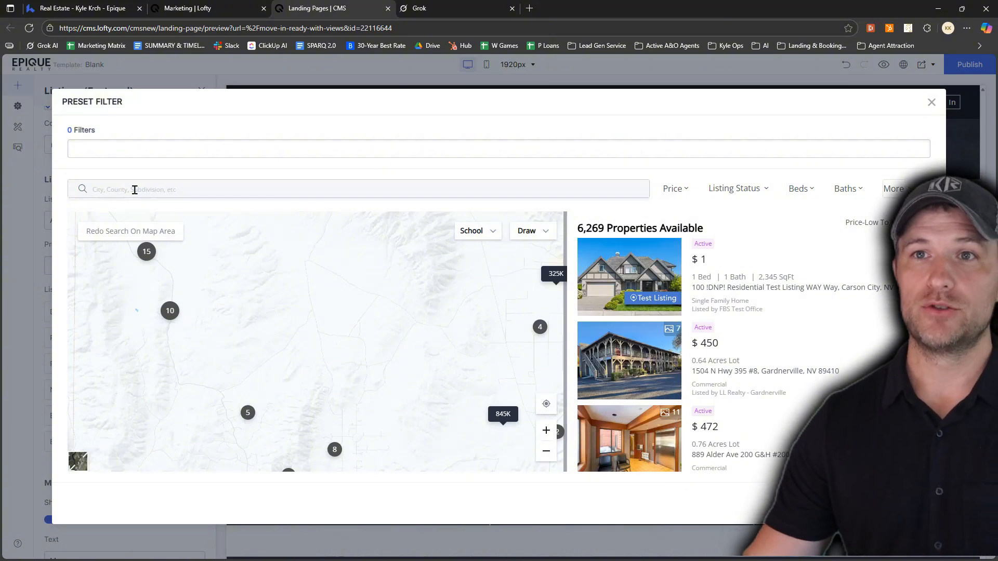
type("eno")
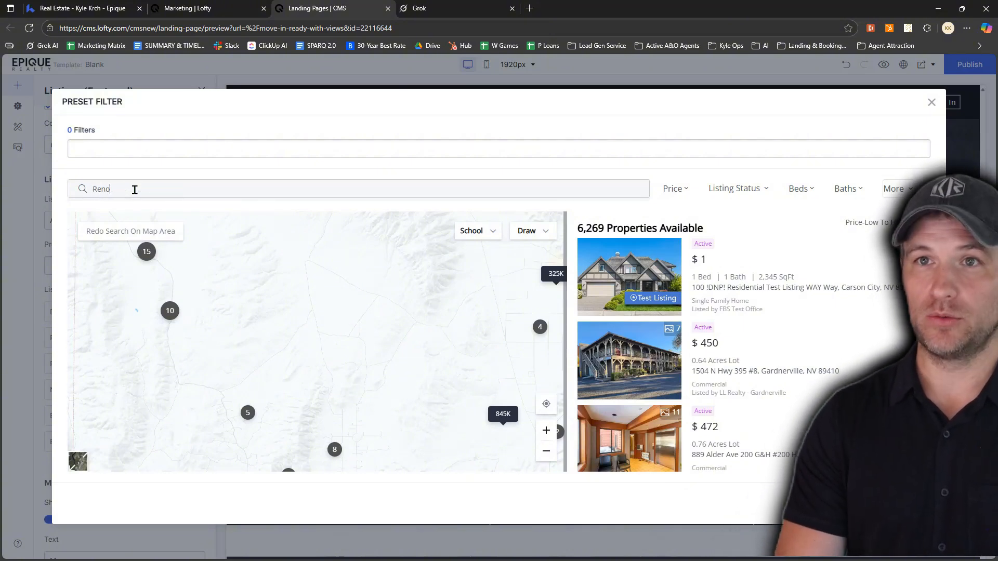
left_click(124, 225)
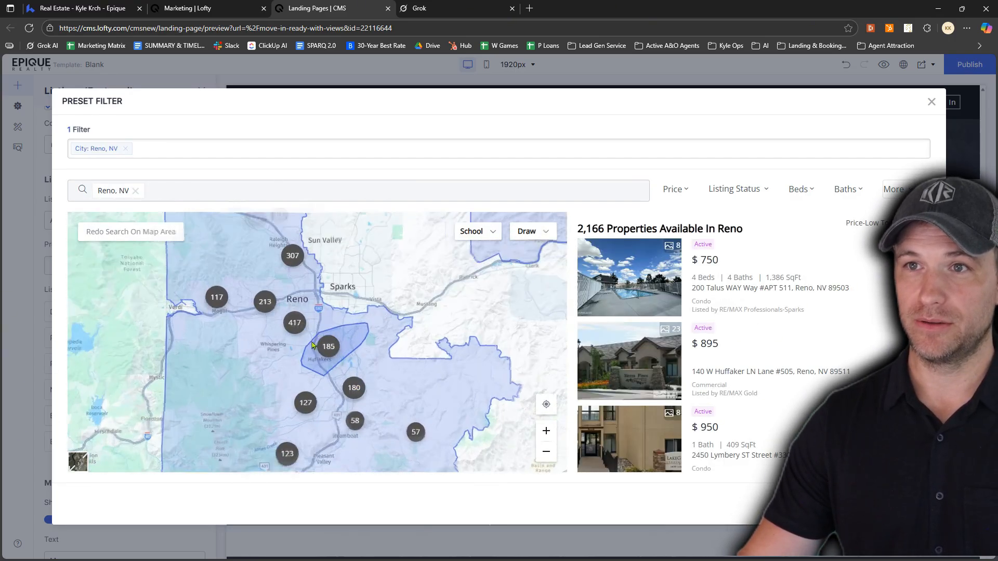
Draw a radius search on the map between Reno and Sparks and set its radius to 50 miles
scroll(312, 345, "up", 4)
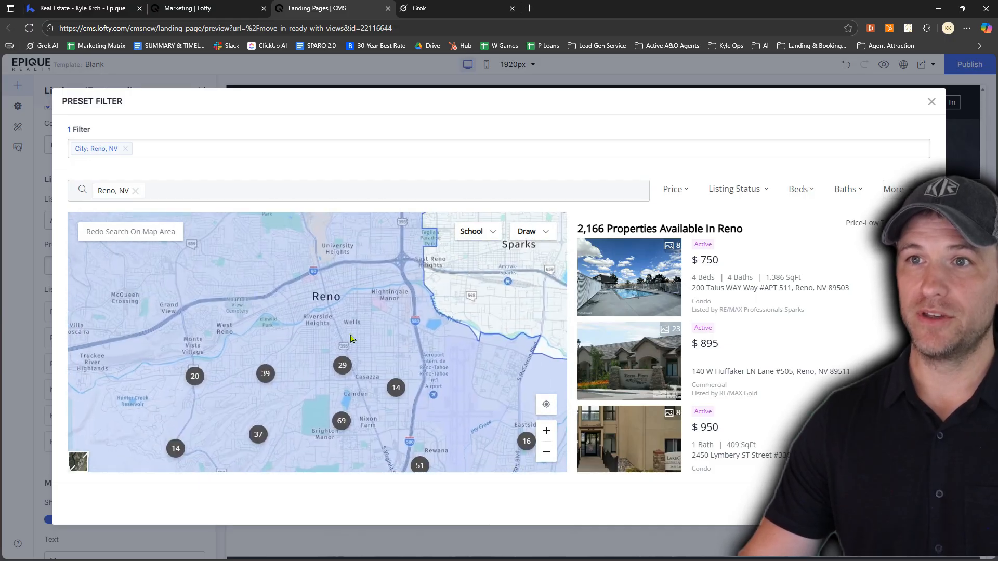
left_click_drag(352, 327, 379, 355)
left_click_drag(432, 288, 312, 358)
scroll(384, 364, "up", 1)
scroll(312, 357, "up", 1)
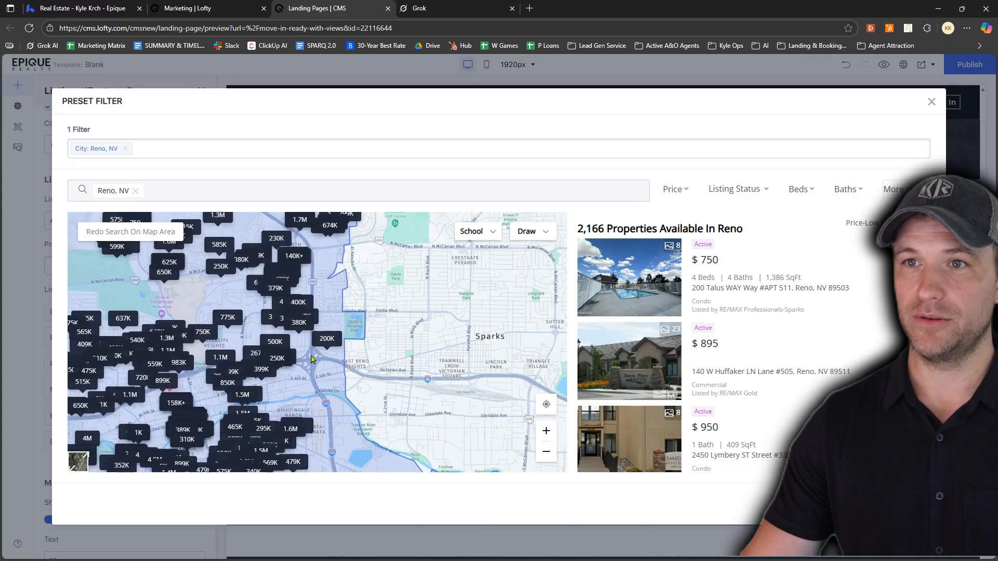
left_click(529, 232)
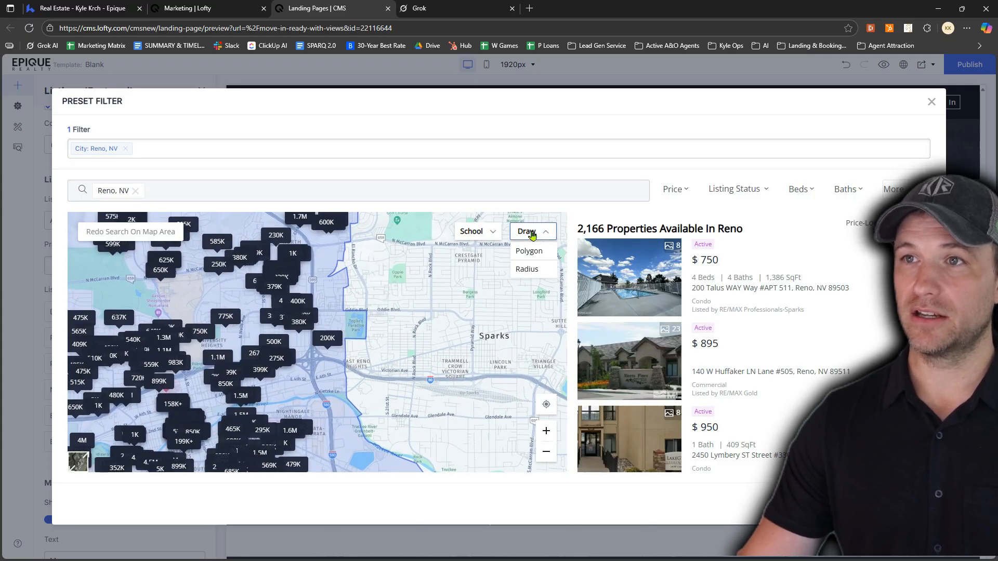
left_click(527, 270)
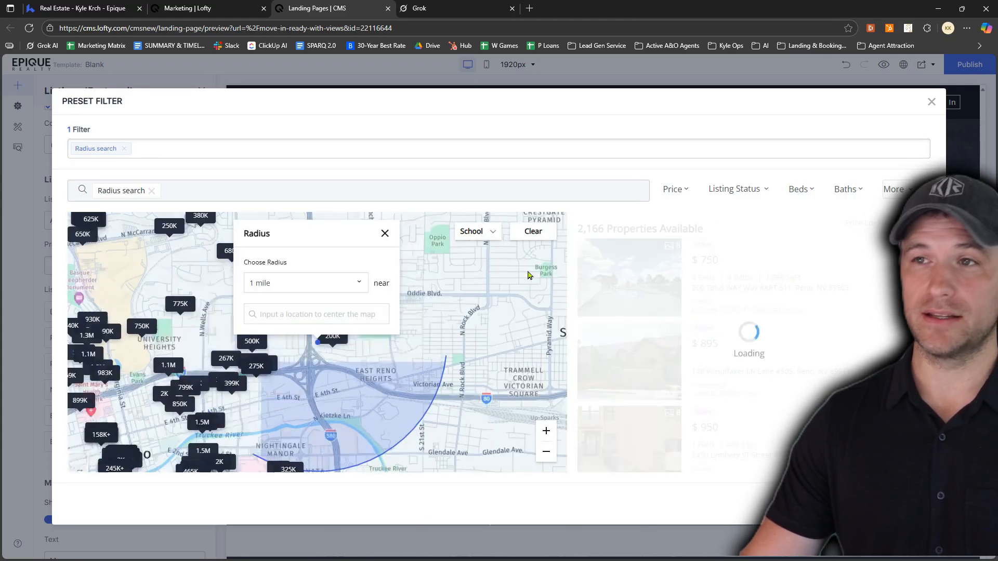
left_click(290, 289)
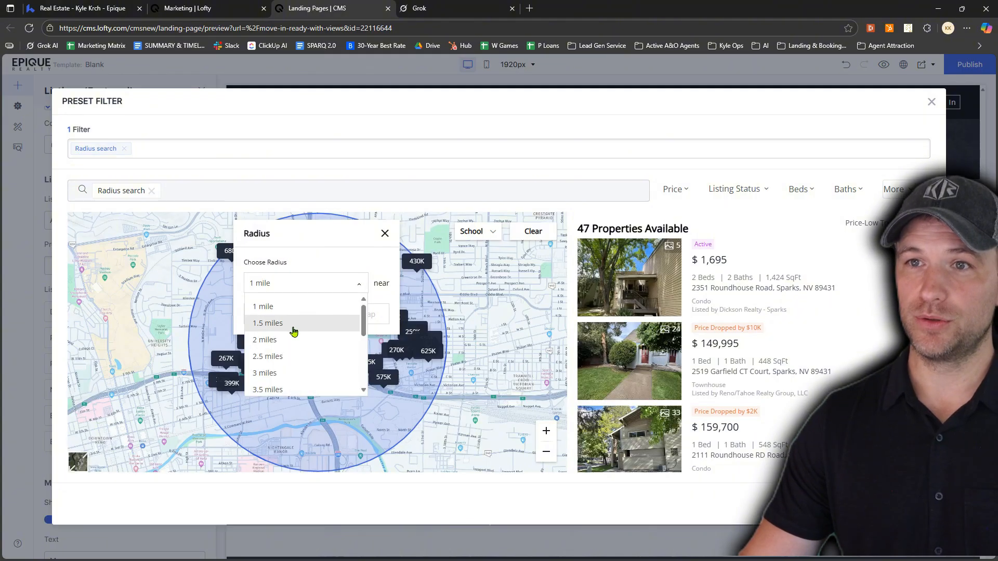
scroll(294, 333, "down", 5)
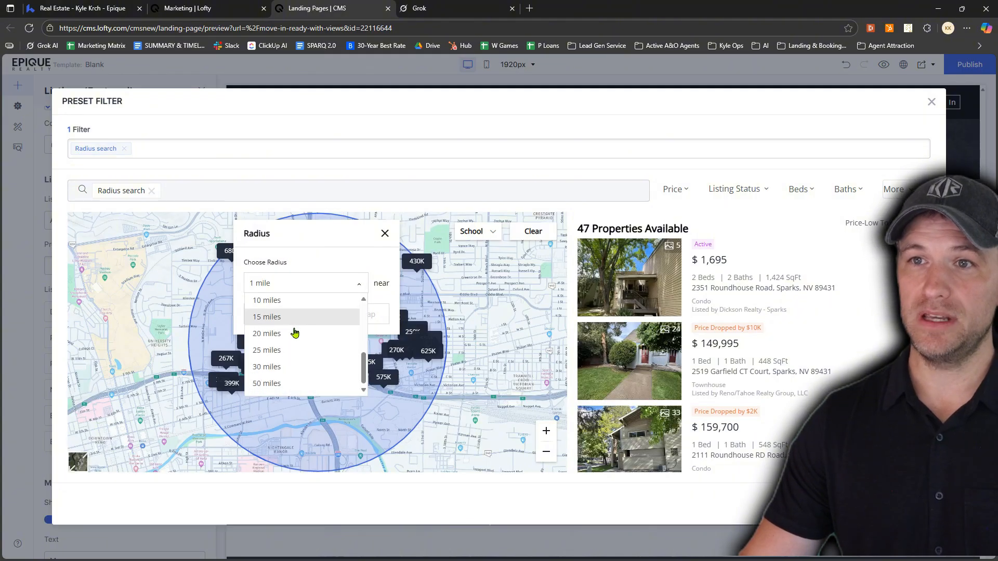
left_click(277, 383)
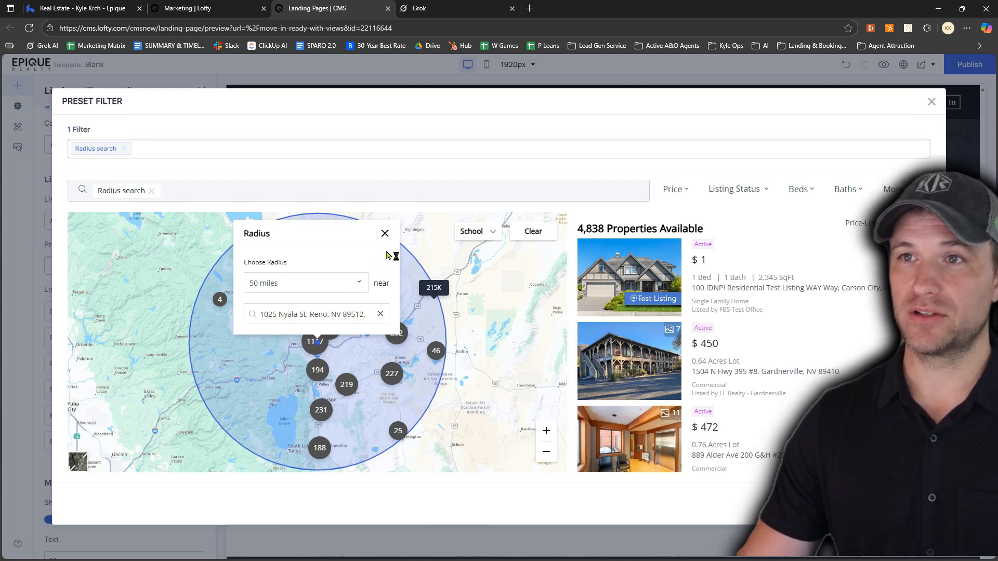
left_click(385, 233)
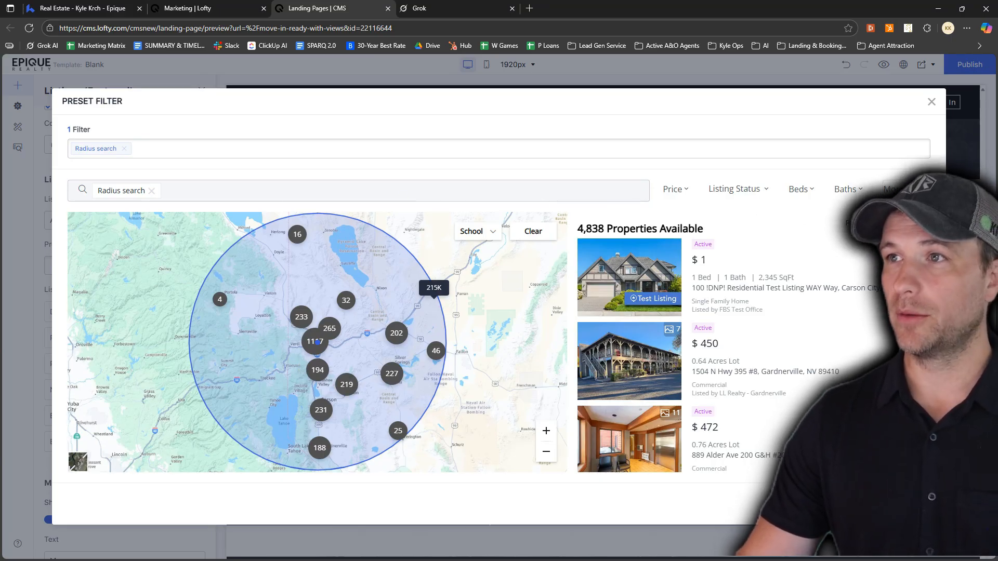
Limit the preset filter to listings with the status Active
left_click(897, 189)
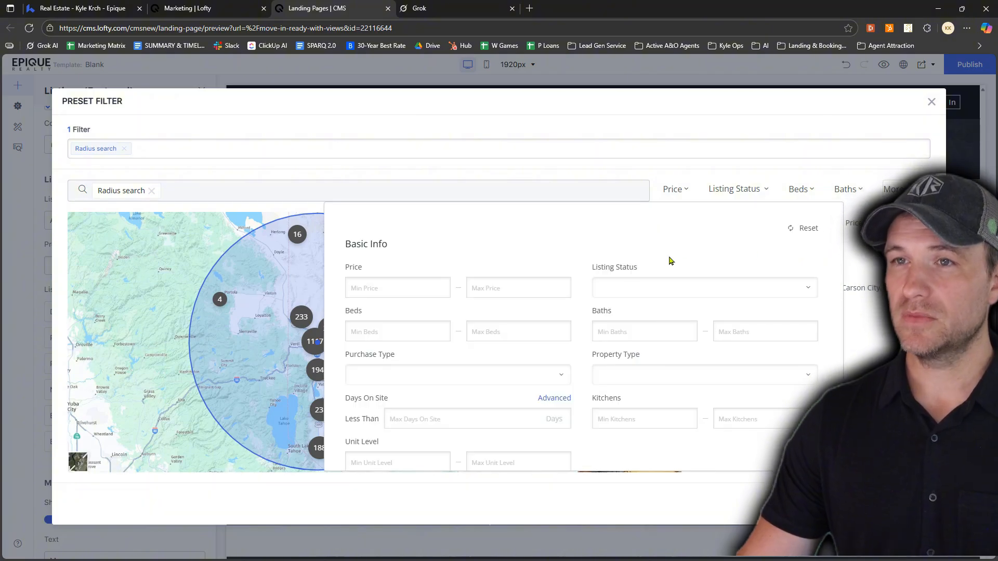
scroll(542, 308, "down", 3)
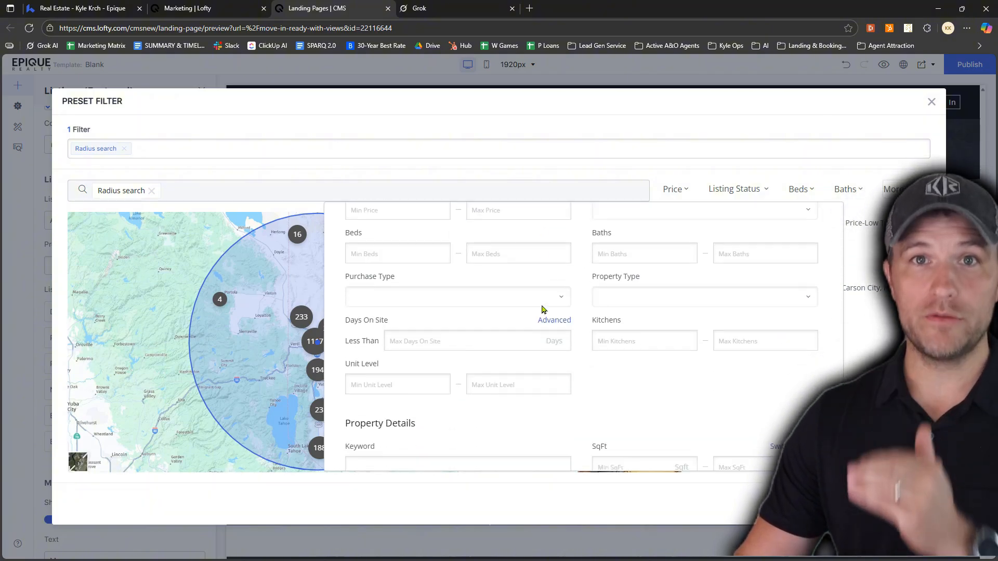
left_click(542, 307)
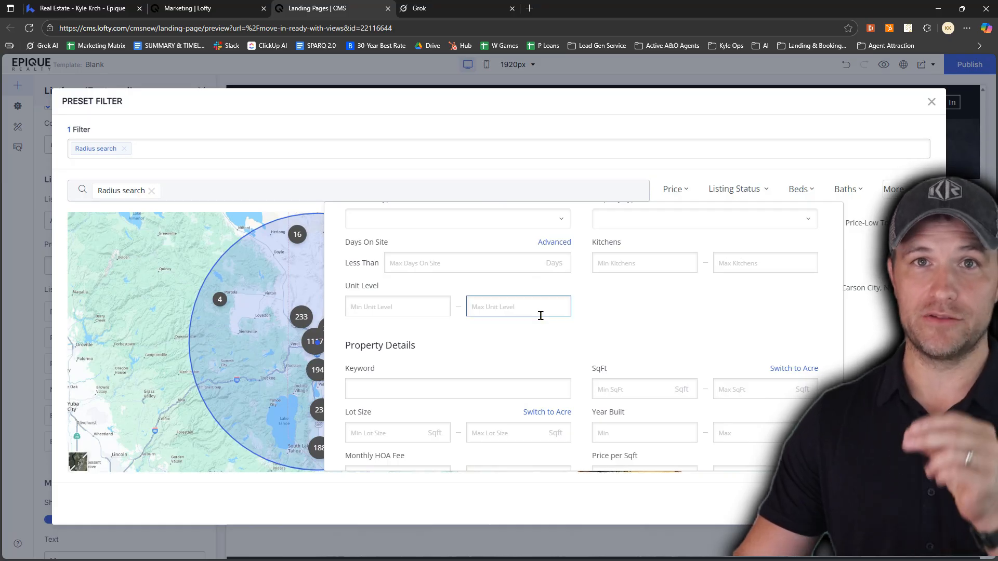
scroll(544, 326, "up", 3)
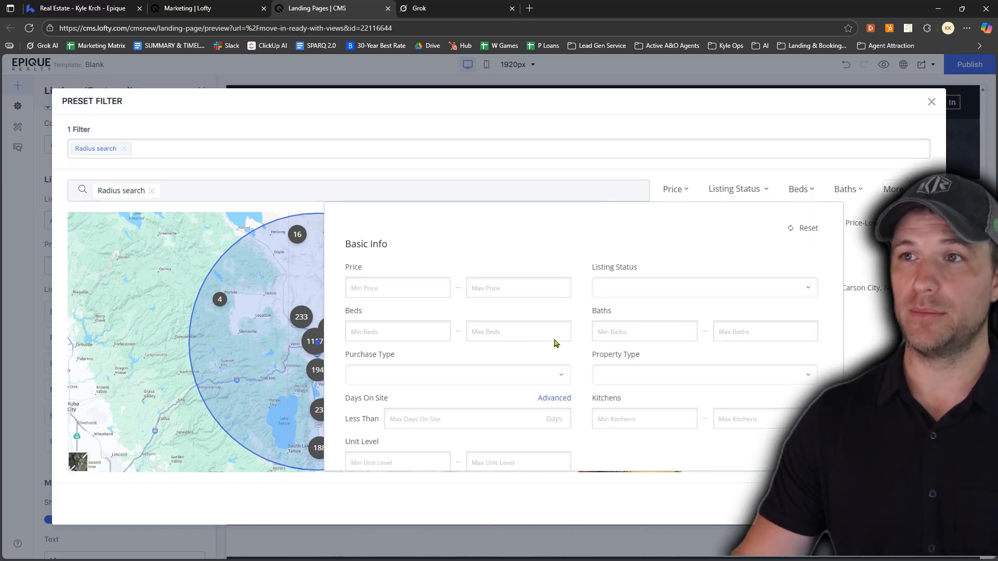
left_click(600, 291)
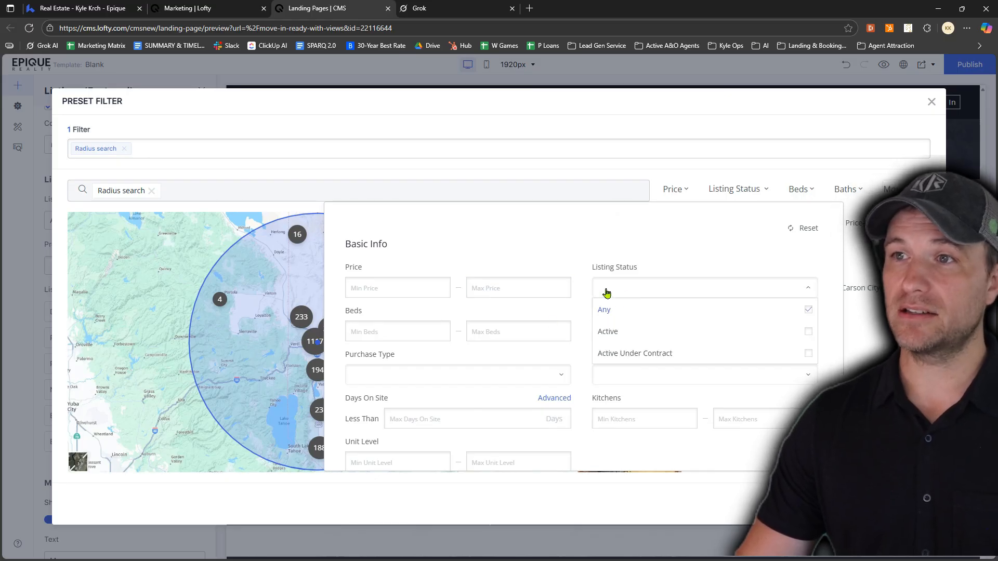
left_click(806, 338)
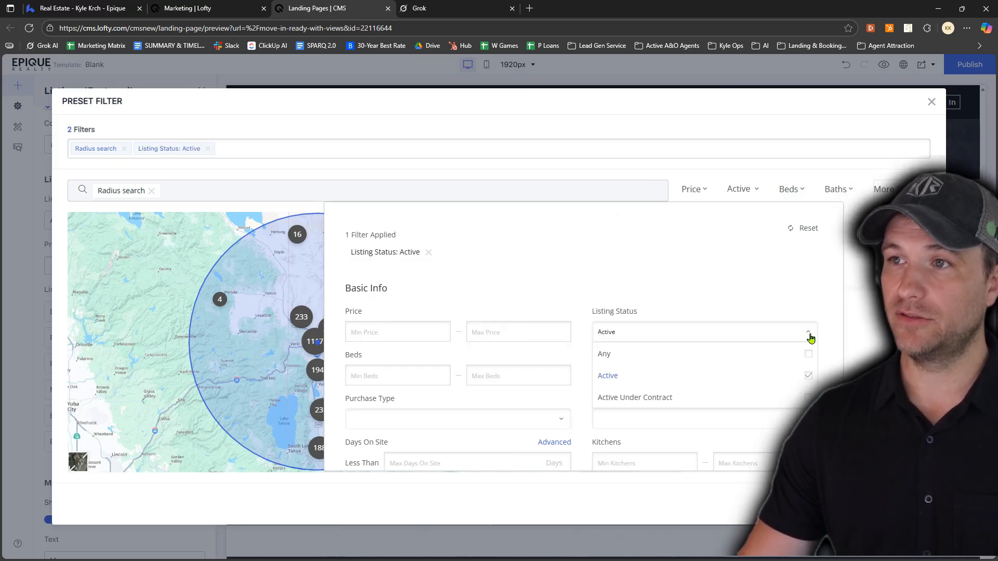
left_click(686, 248)
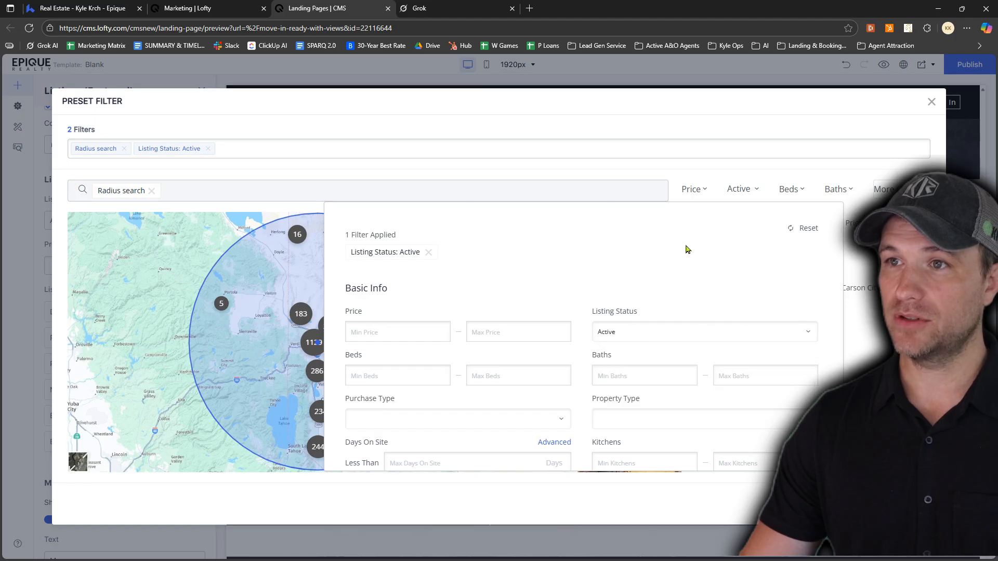
Set the preset filter's purchase type to For Sale
scroll(572, 292, "down", 2)
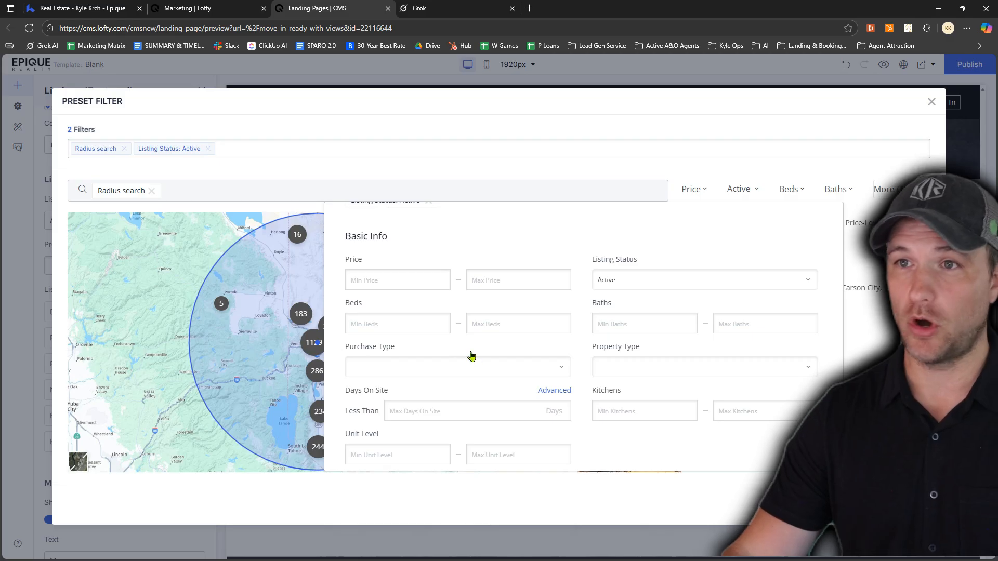
scroll(468, 346, "down", 2)
left_click(500, 317)
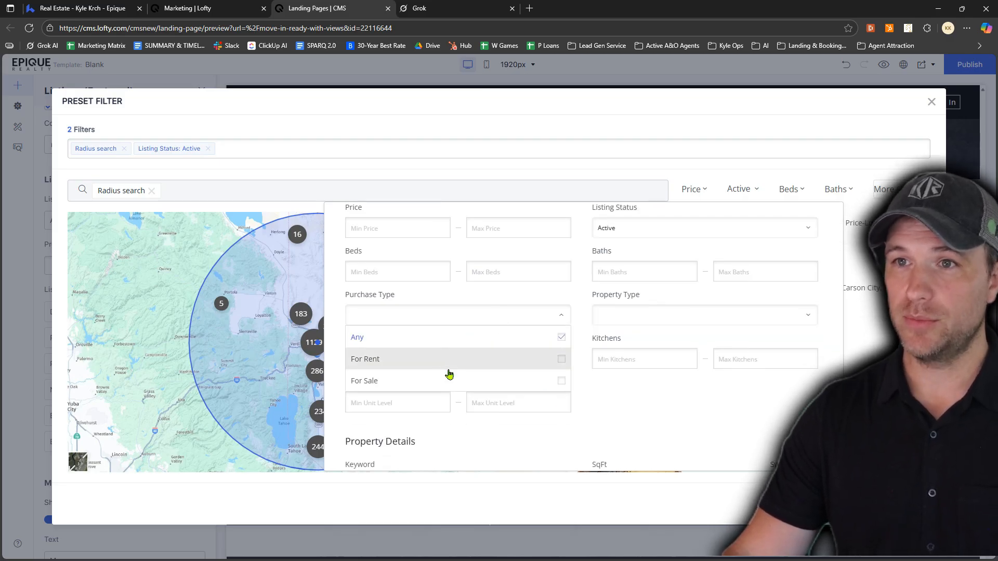
left_click(449, 387)
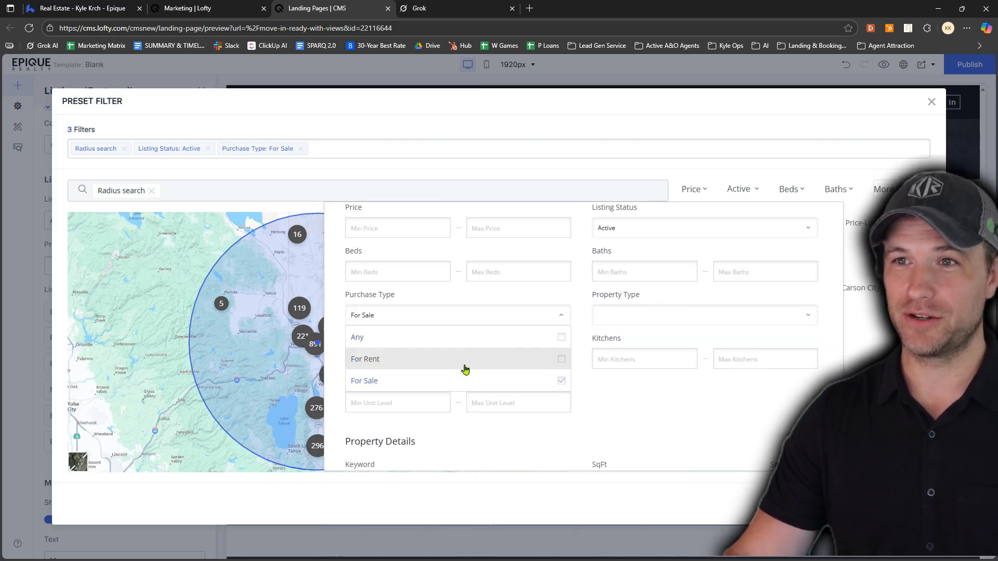
left_click(474, 299)
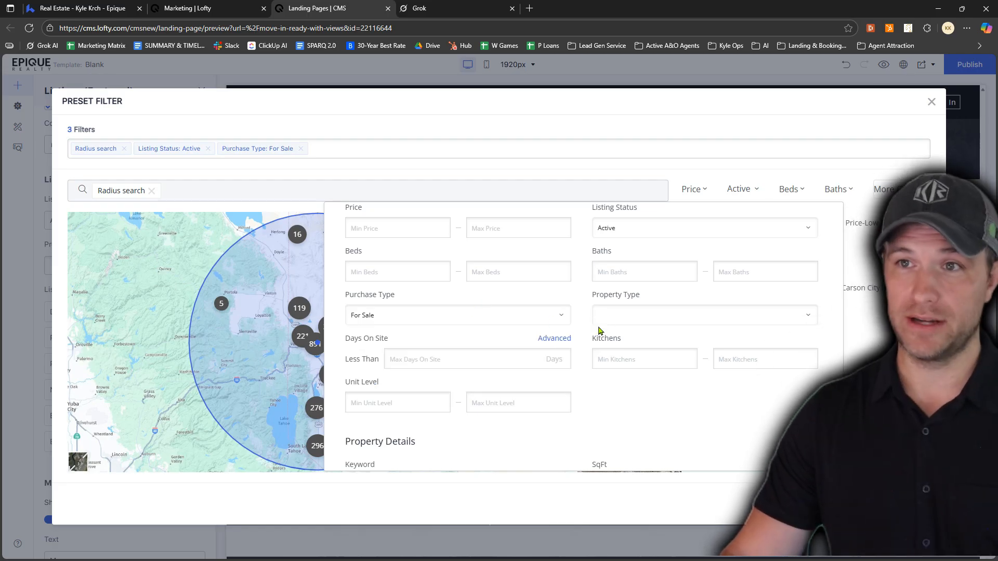
Limit the preset filter to the property type Single Family Home
left_click(632, 318)
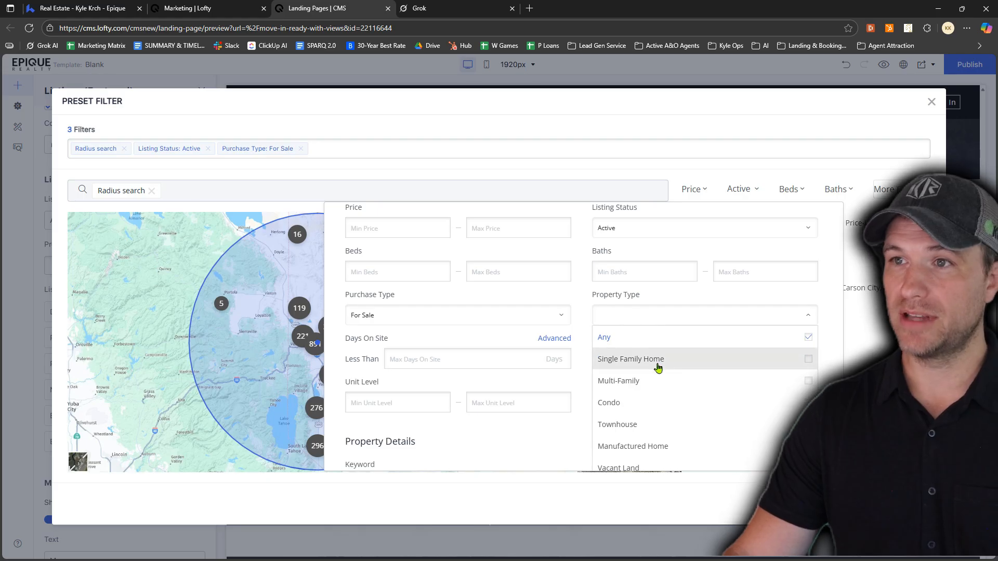
left_click(808, 359)
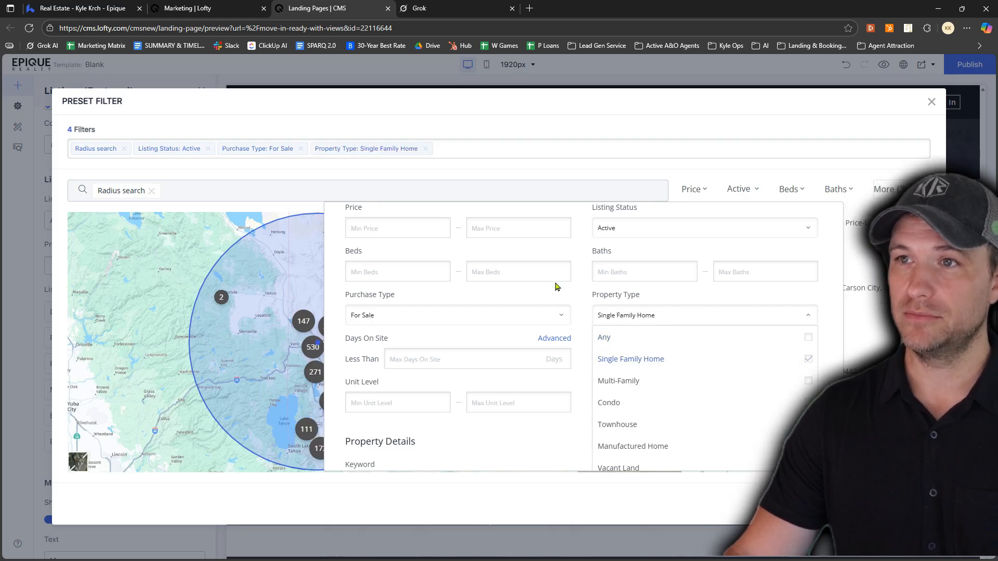
left_click(543, 299)
Add the keyword "Move In Ready" to the preset filter's property details
scroll(538, 306, "down", 1)
left_click(445, 301)
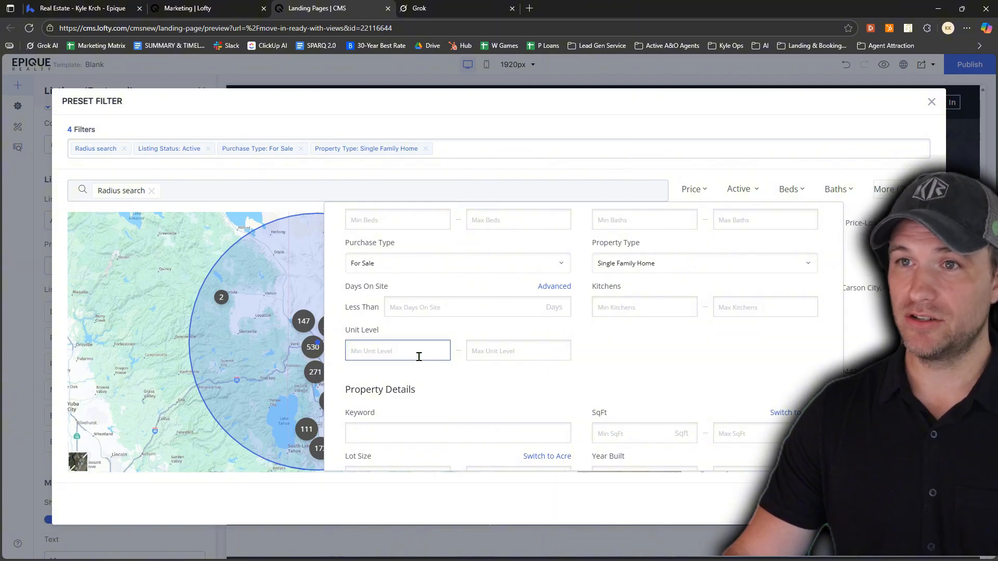
scroll(421, 386, "down", 1)
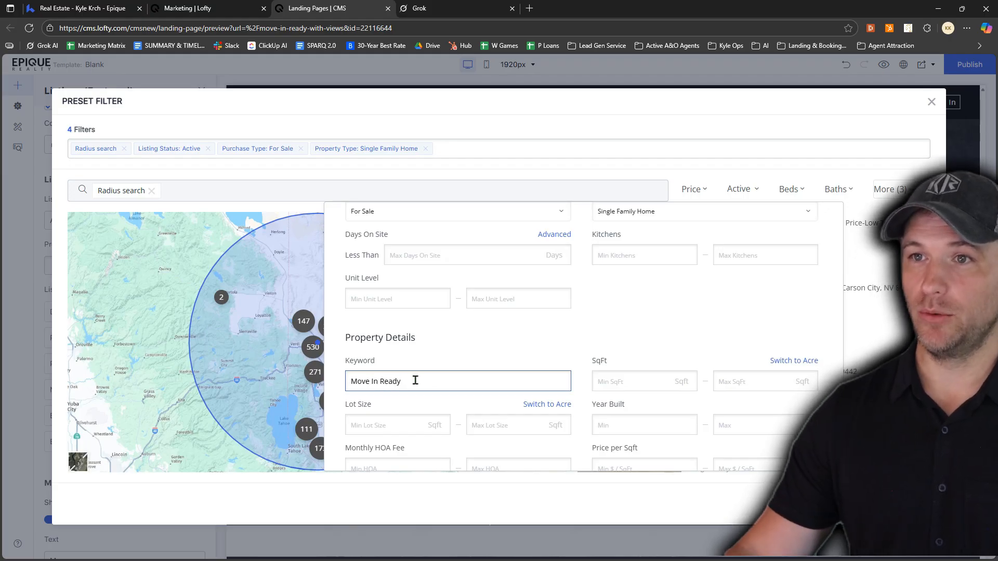
left_click(891, 194)
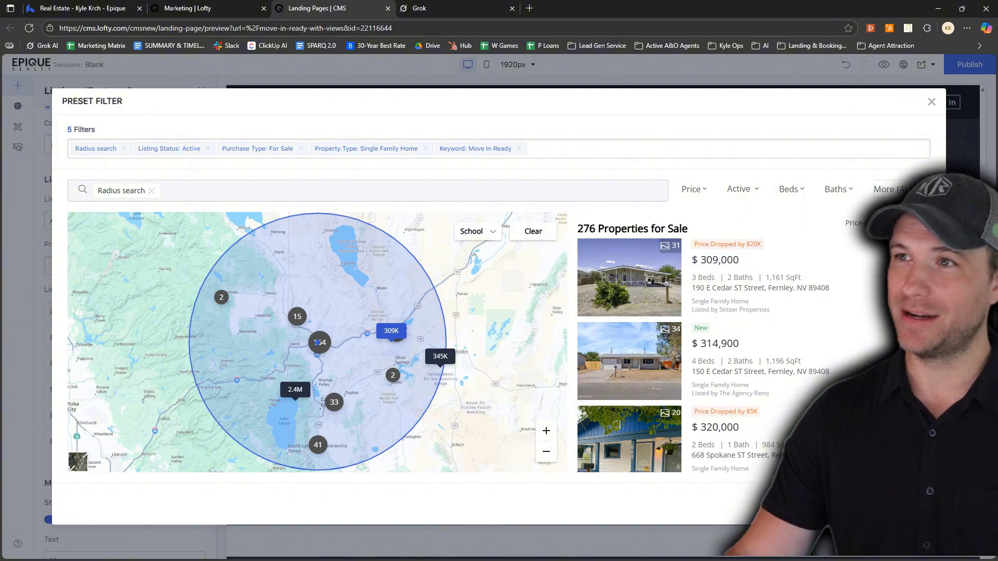
Restrict the preset filter's property features to City views and save the filter to the featured listings block
left_click(888, 191)
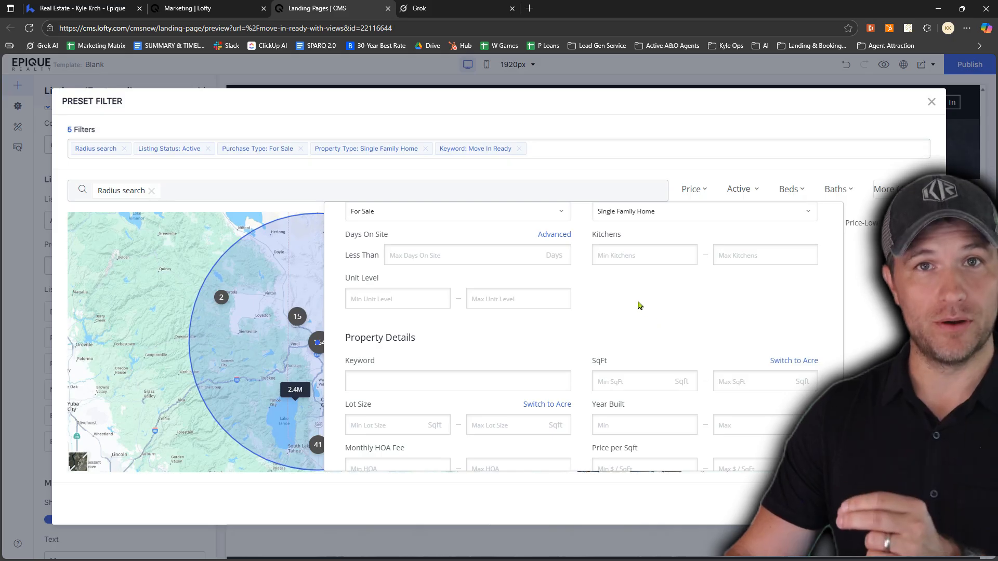
scroll(640, 306, "down", 10)
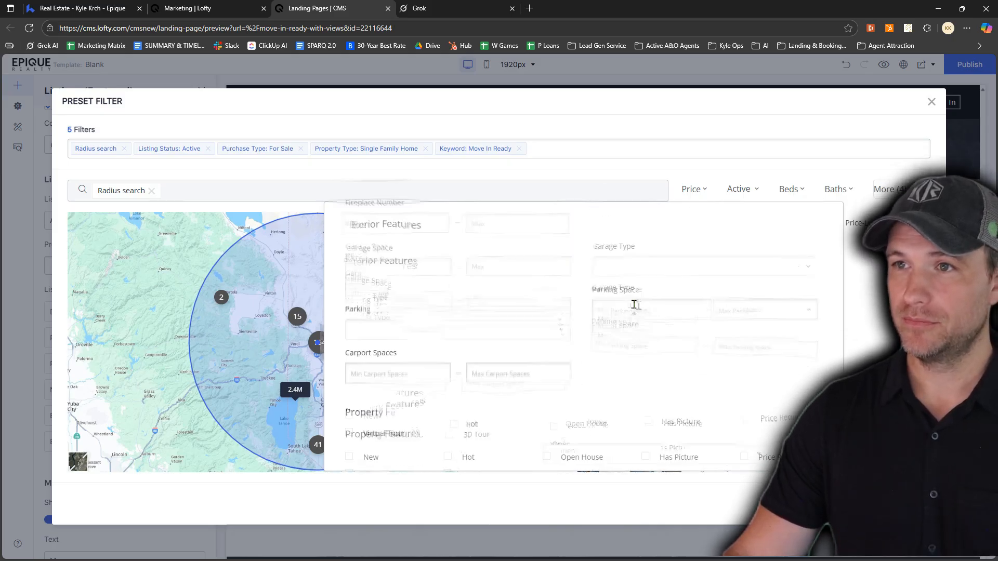
scroll(634, 305, "down", 1)
scroll(619, 398, "up", 1)
scroll(612, 426, "down", 1)
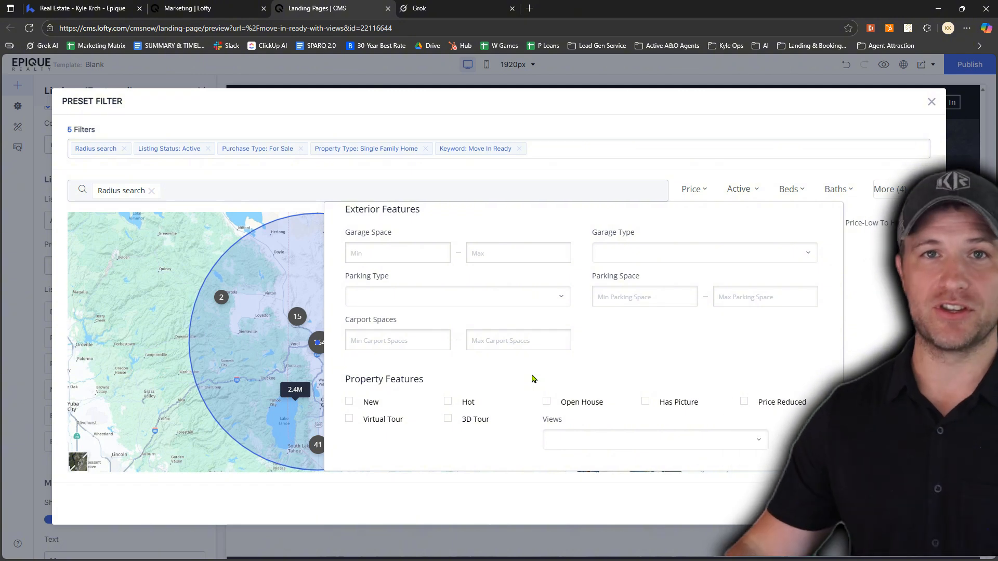
left_click(593, 443)
scroll(615, 423, "down", 3)
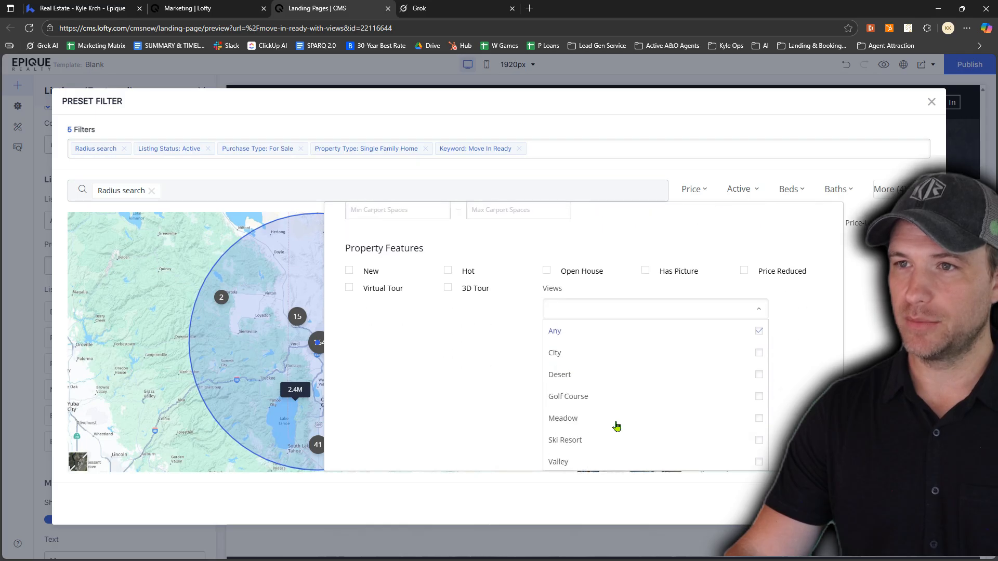
left_click(759, 358)
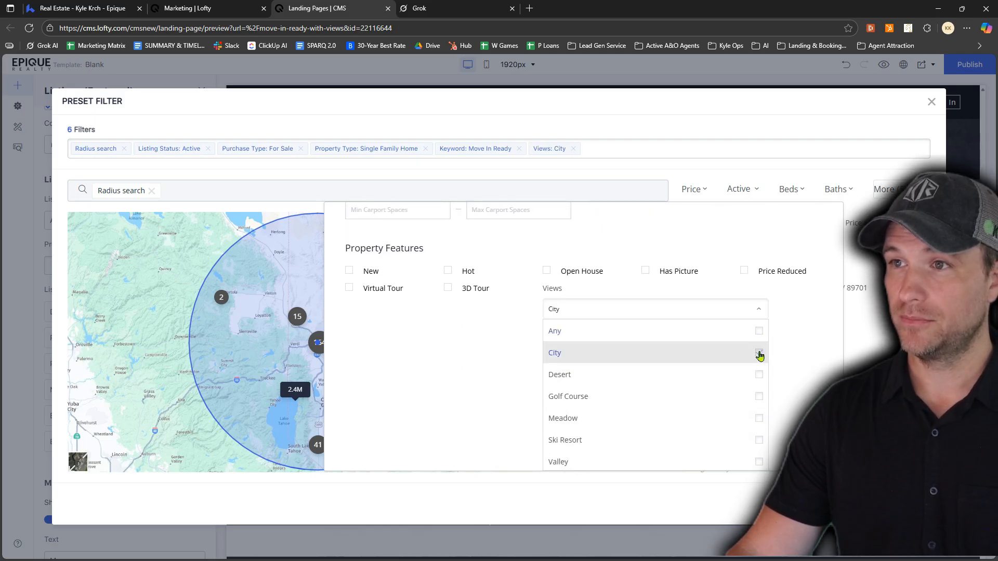
left_click(886, 190)
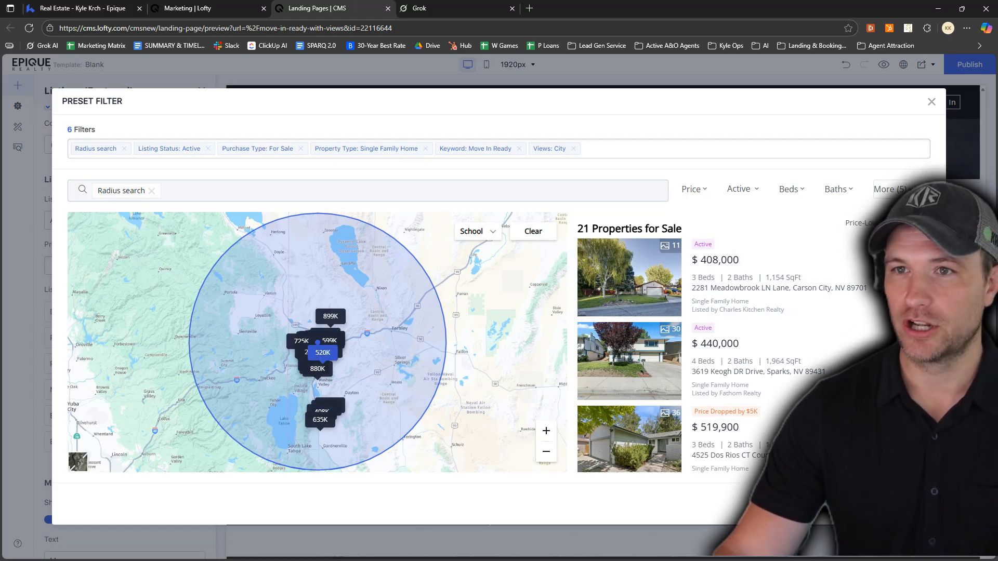
left_click(907, 504)
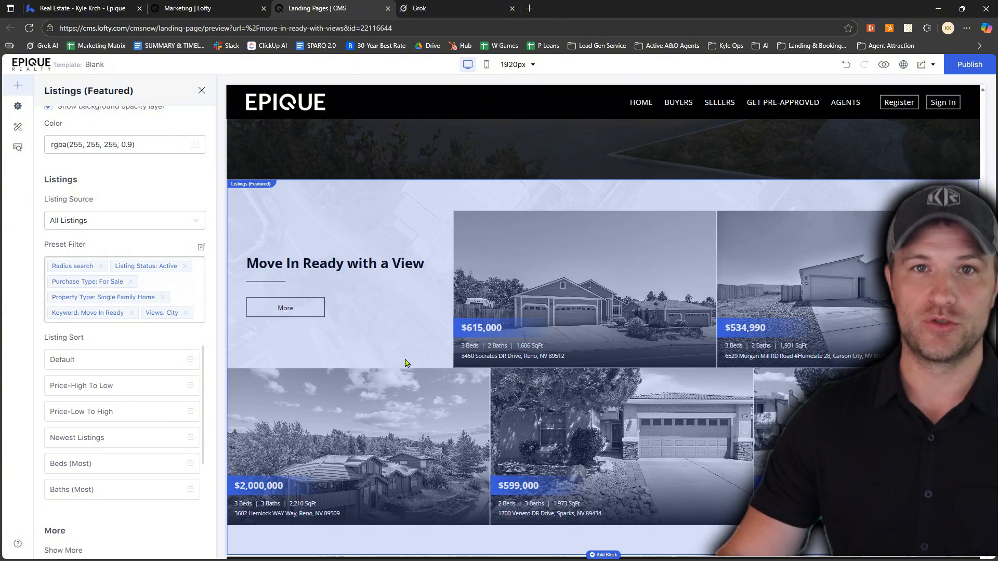
Change the featured listings block's More button text to "See More"
scroll(147, 337, "down", 1)
scroll(136, 326, "down", 2)
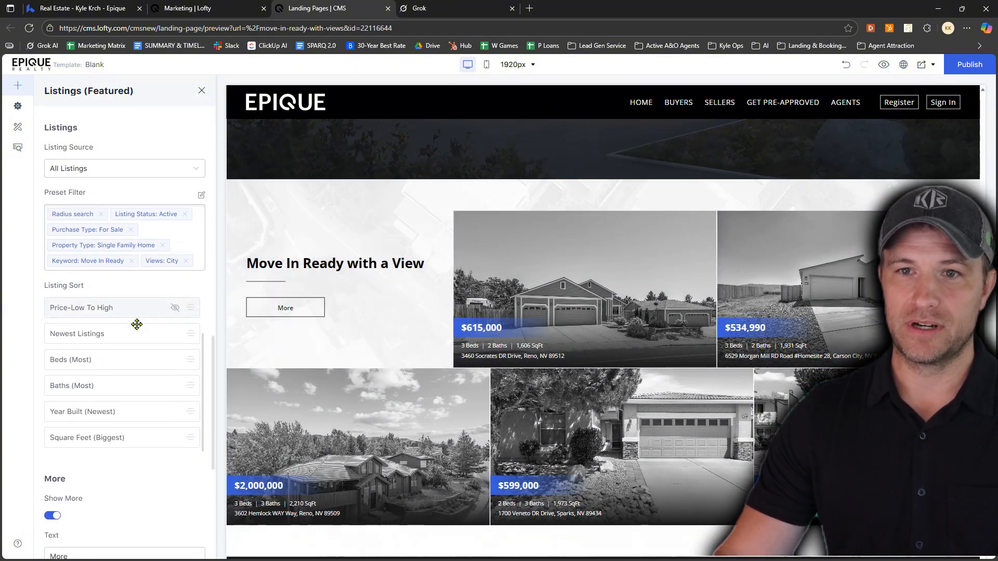
scroll(119, 364, "down", 2)
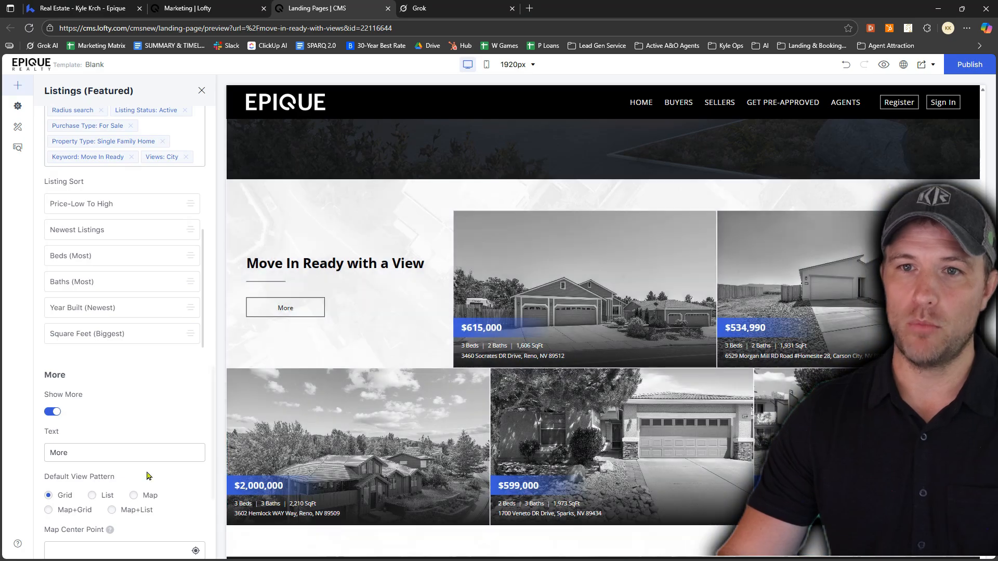
left_click(51, 454)
type("S")
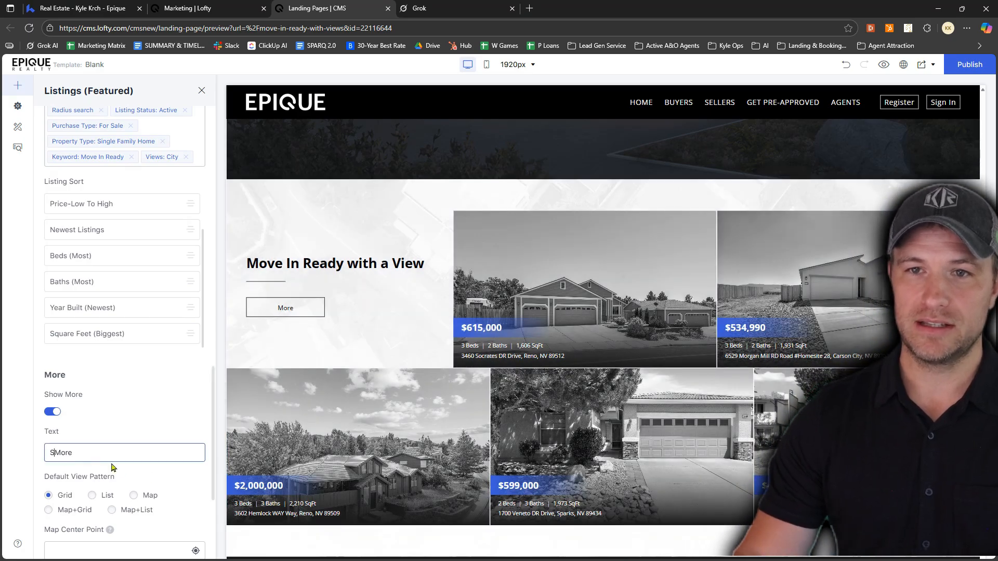
type("ee")
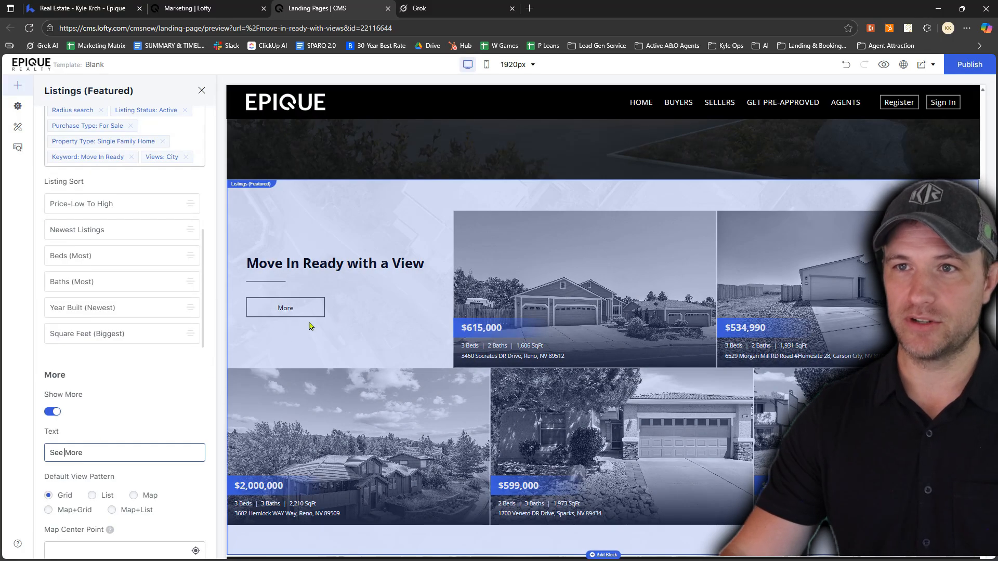
left_click(173, 379)
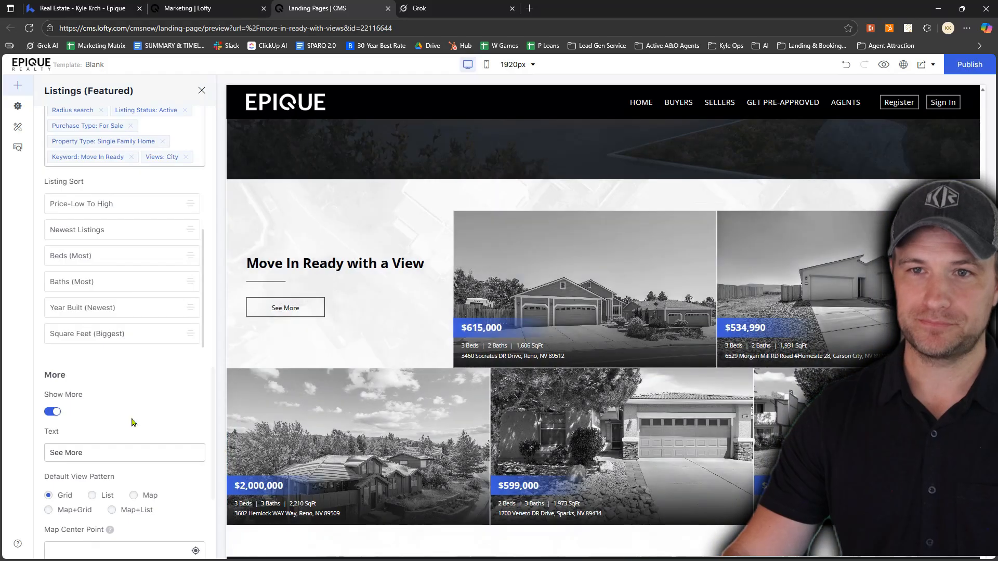
Add the CTA block with a "Work With Us" card overlapping a house photo between the featured listings and the footer
scroll(133, 431, "down", 3)
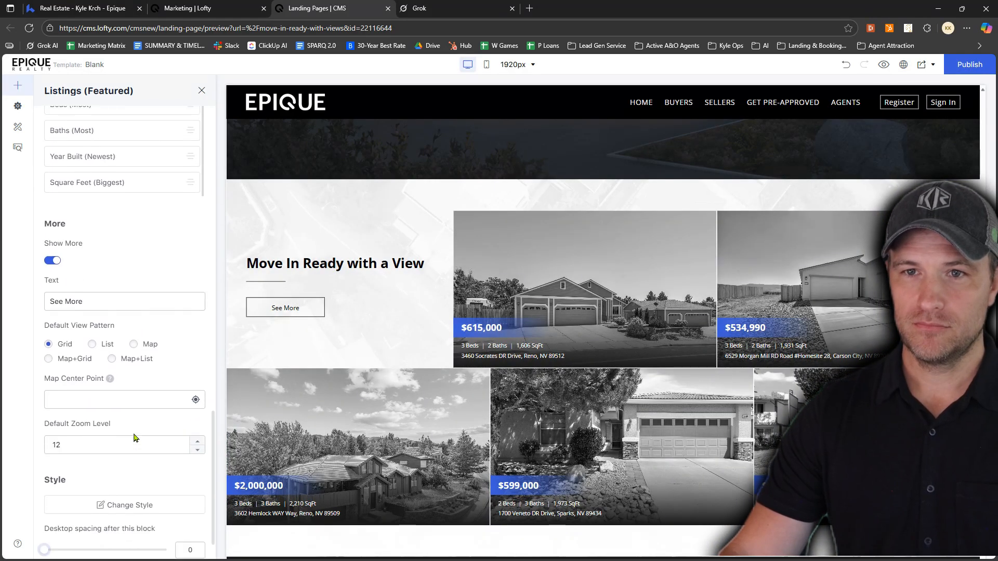
scroll(135, 438, "down", 1)
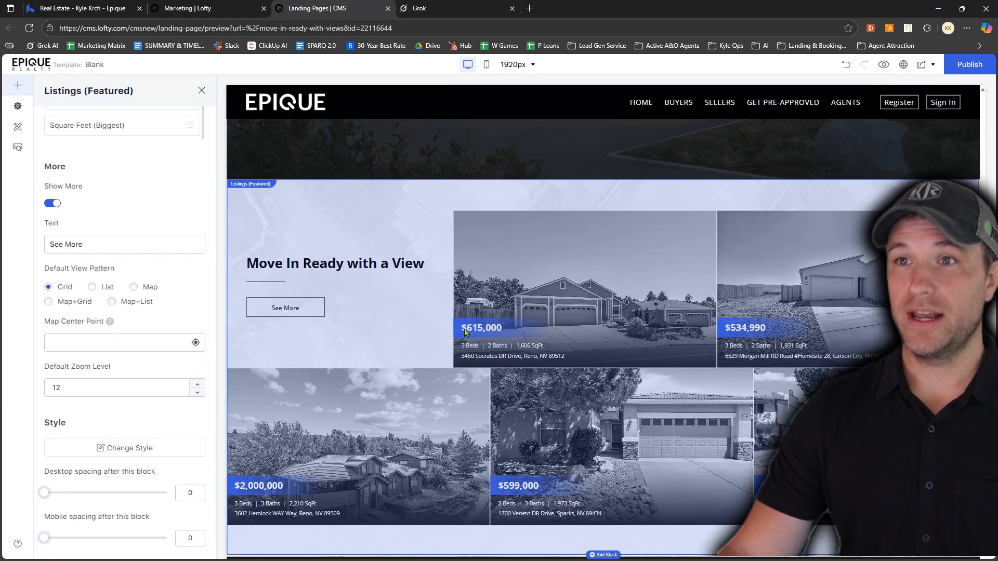
scroll(489, 326, "down", 3)
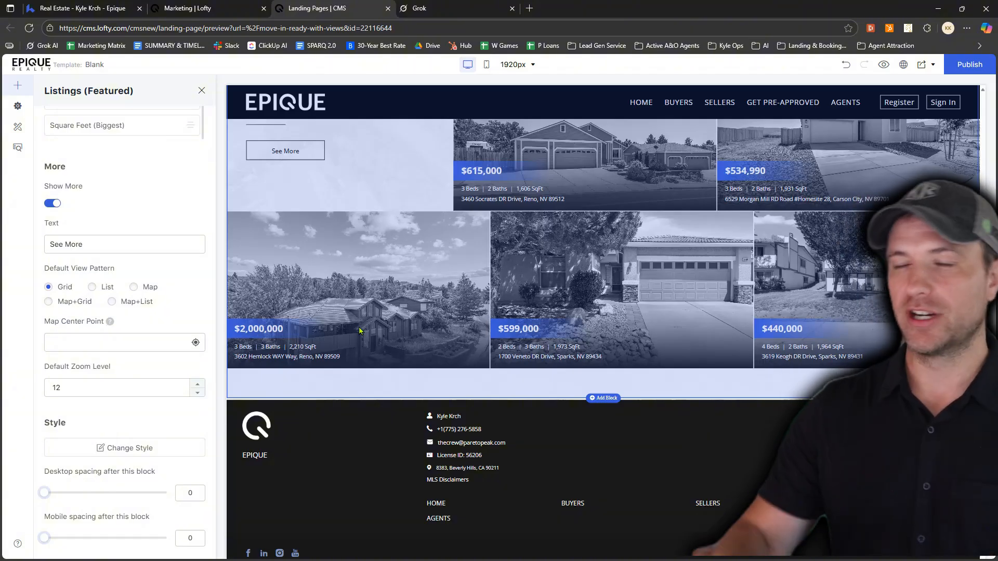
scroll(173, 316, "up", 15)
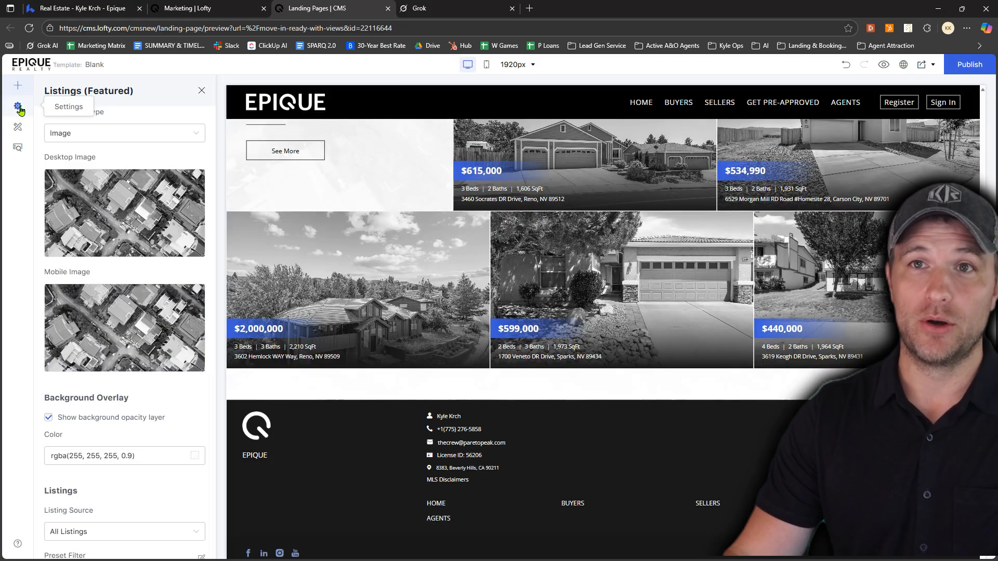
left_click(18, 86)
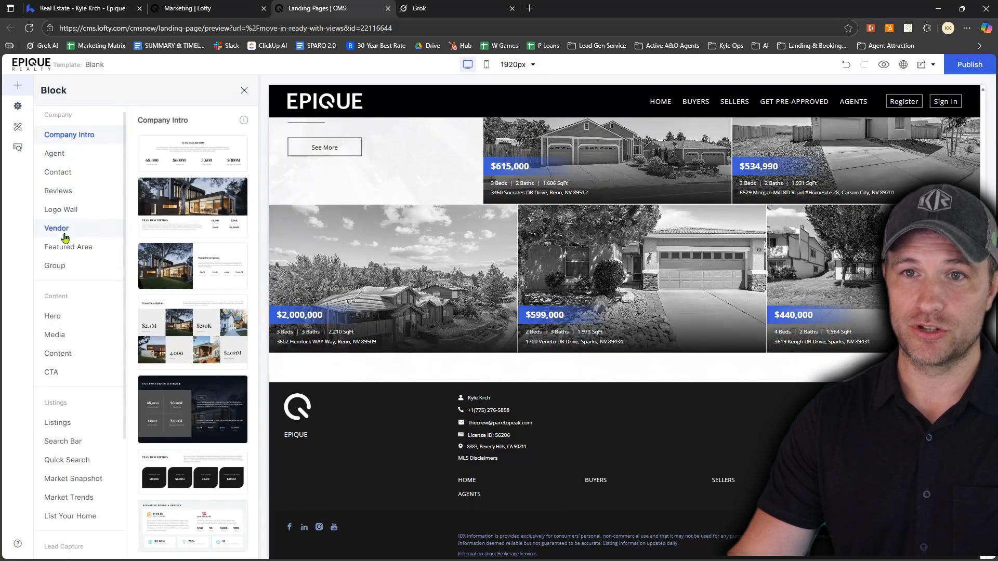
scroll(57, 291, "down", 1)
left_click(52, 327)
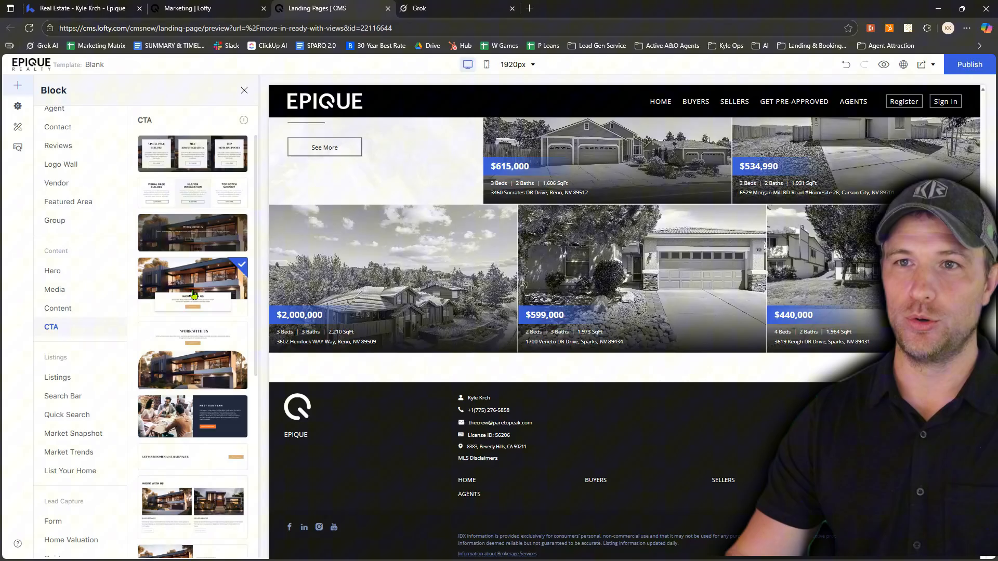
left_click_drag(190, 275, 624, 419)
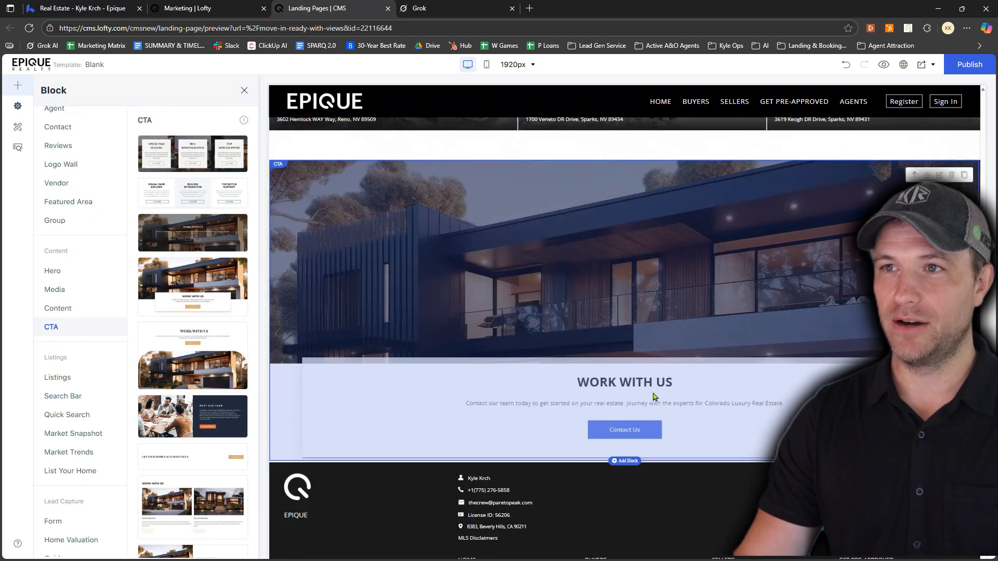
scroll(653, 390, "up", 5)
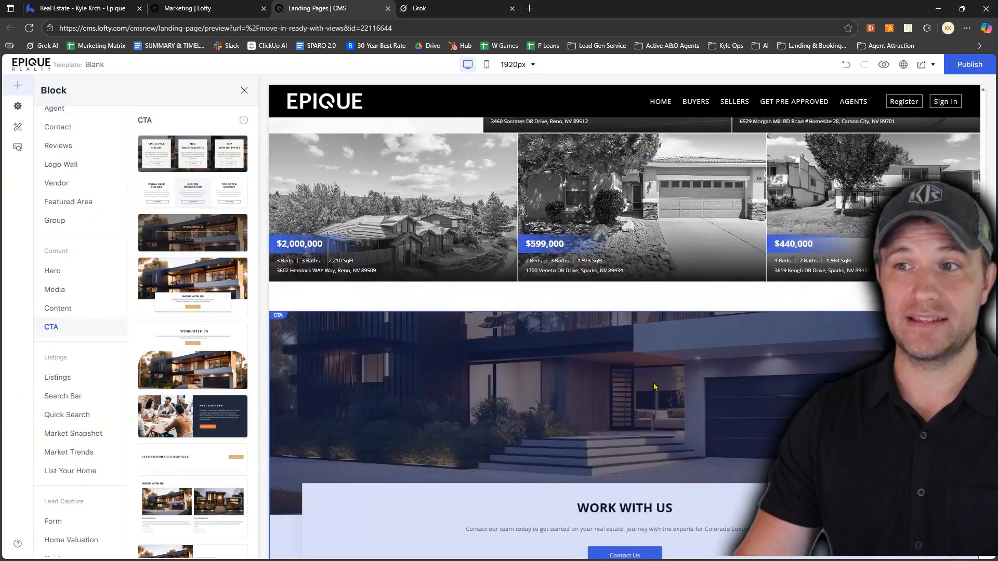
scroll(654, 386, "down", 4)
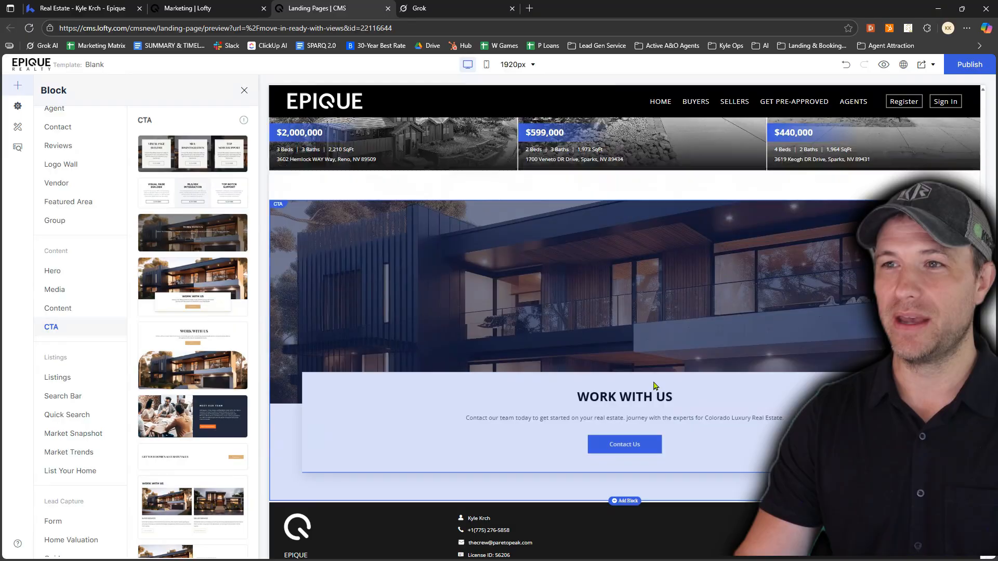
scroll(584, 286, "down", 1)
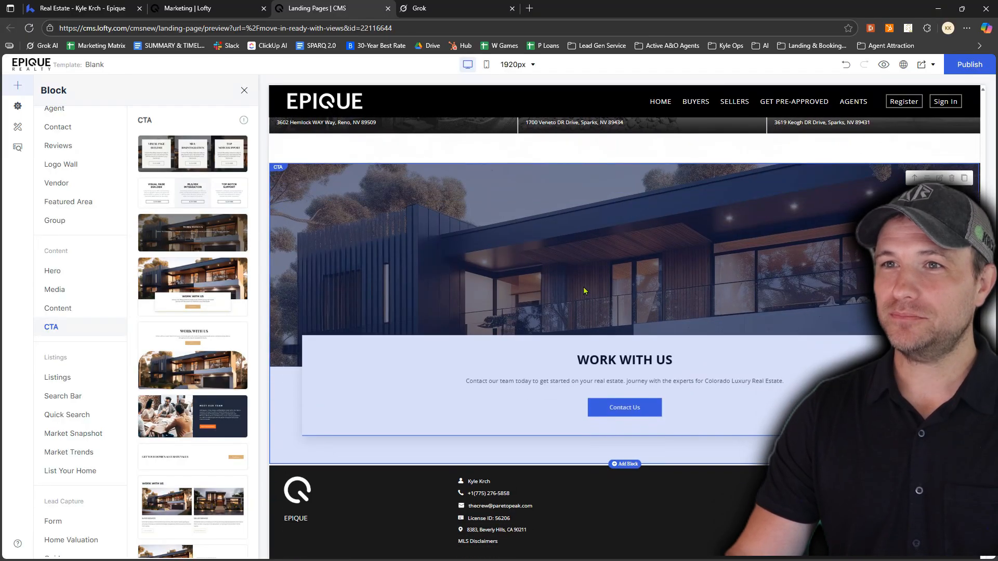
Switch to Canva to view the "Save 25K + On Your Next Home" e-book graphic, and return to the landing page editor
left_click_drag(572, 560, 635, 57)
left_click(122, 52)
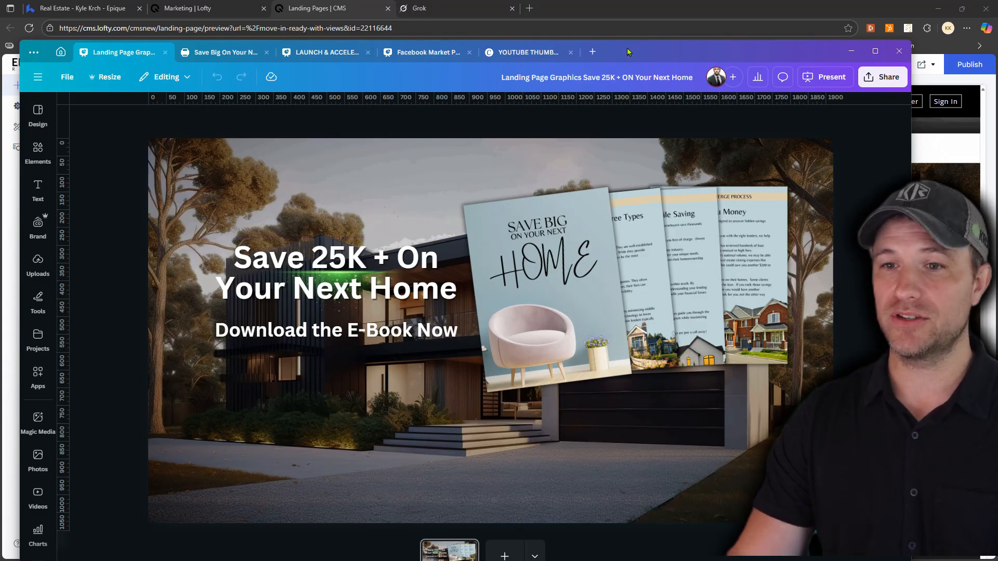
left_click(852, 51)
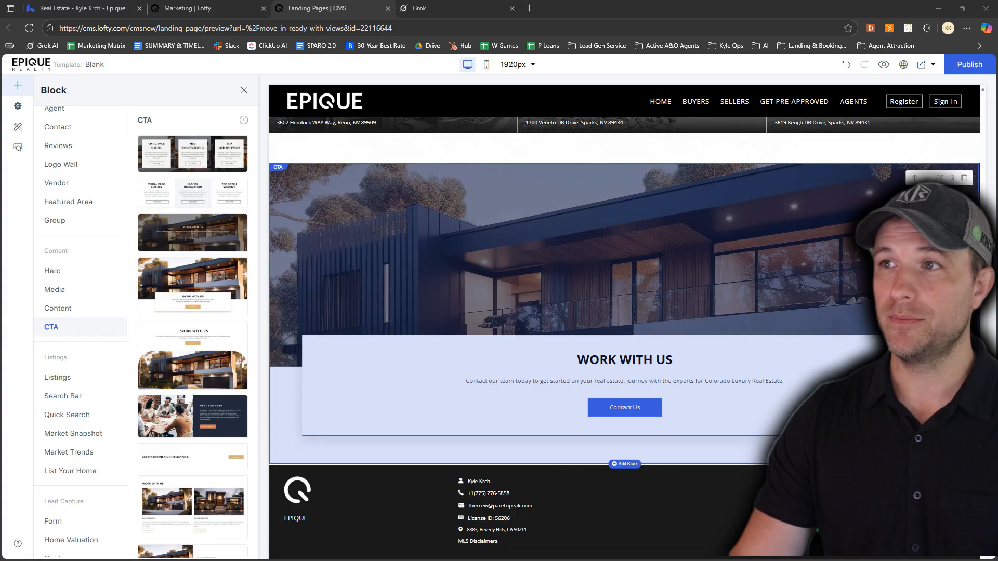
Replace the CTA block's desktop background image with the uncropped "Ebook Cover Art v4" file
left_click(940, 179)
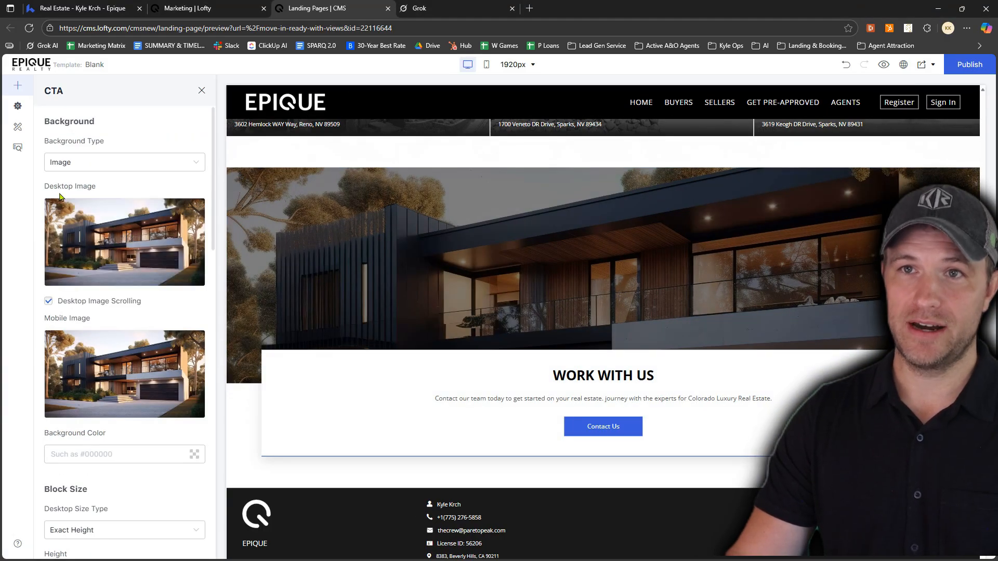
mouse_move(78, 251)
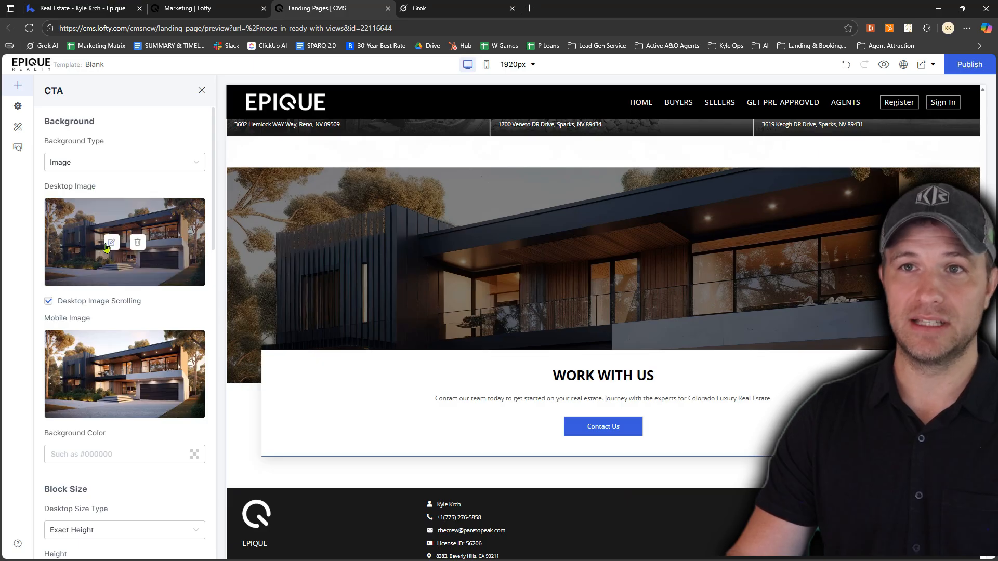
left_click(110, 244)
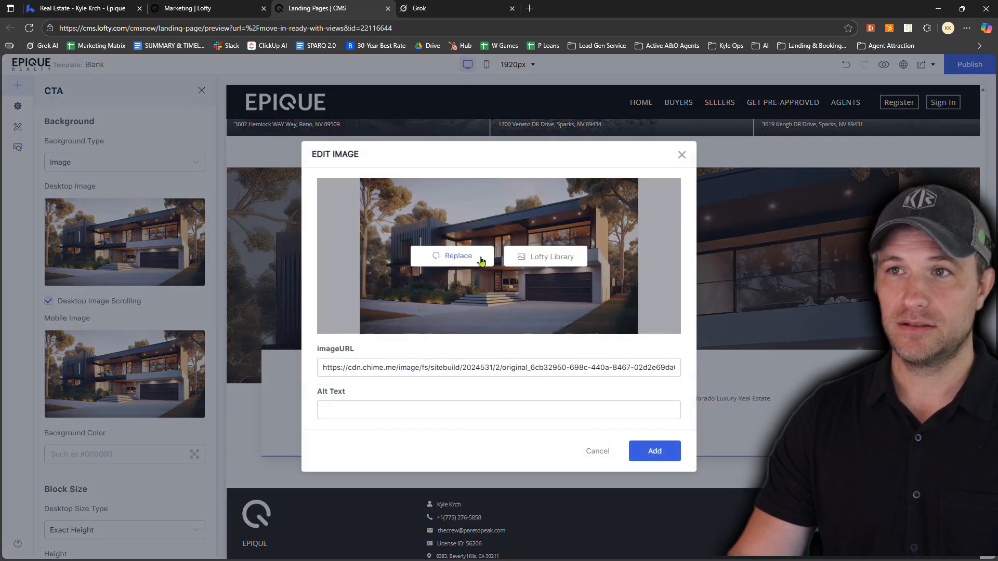
left_click(467, 265)
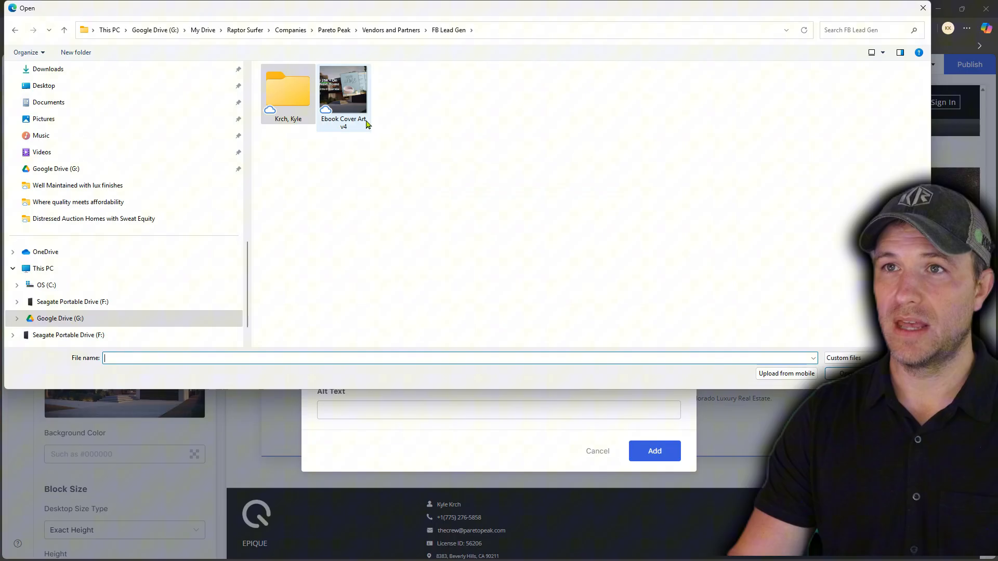
left_click(348, 91)
double_click(349, 91)
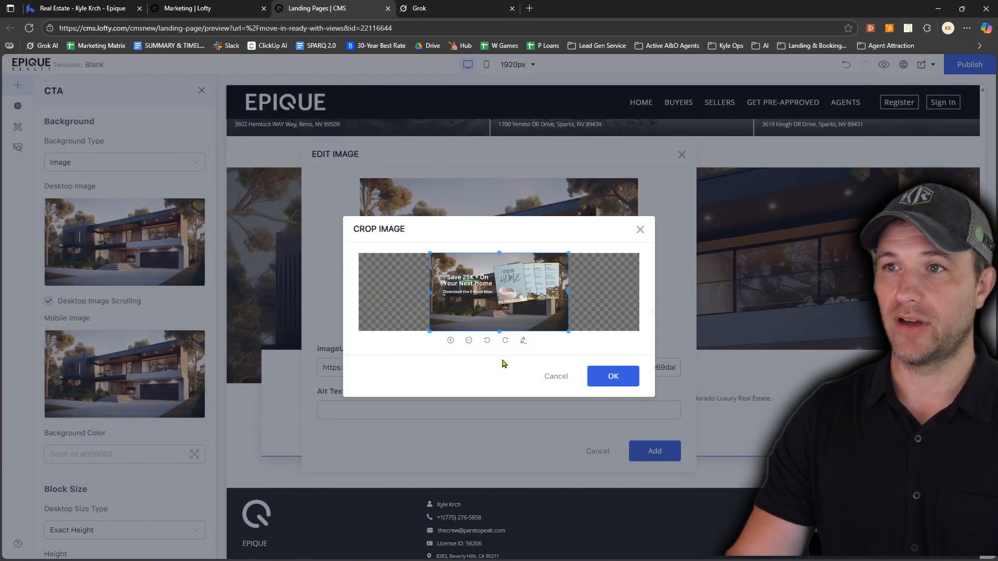
left_click(601, 378)
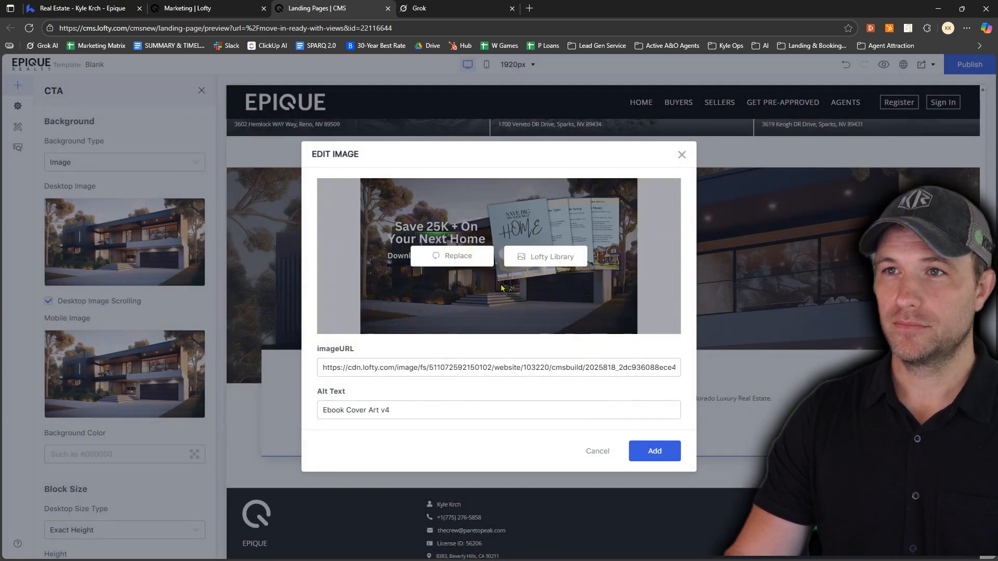
left_click(654, 452)
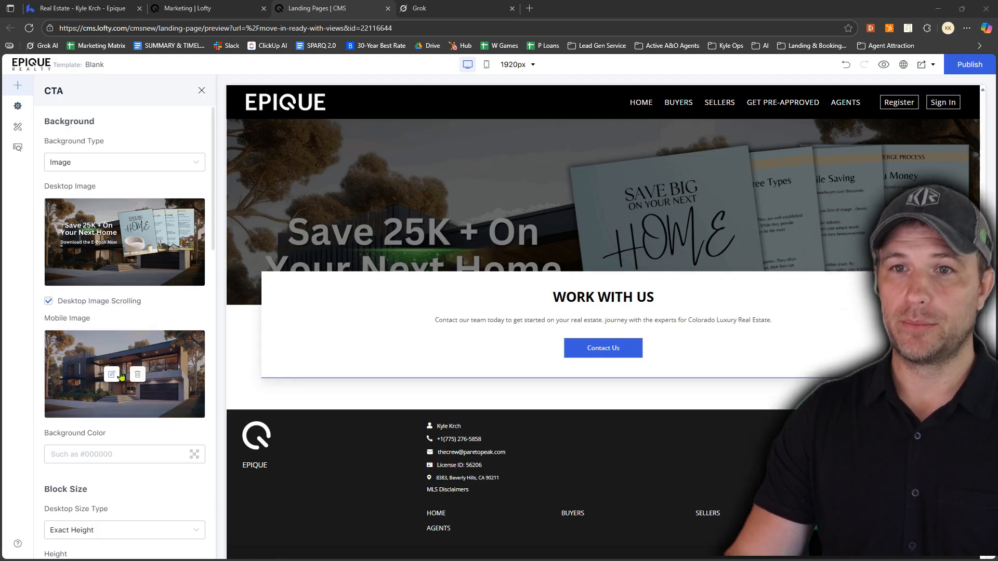
Replace the CTA block's heading text with "Download The E-Book Here"
scroll(109, 393, "down", 3)
scroll(109, 393, "down", 5)
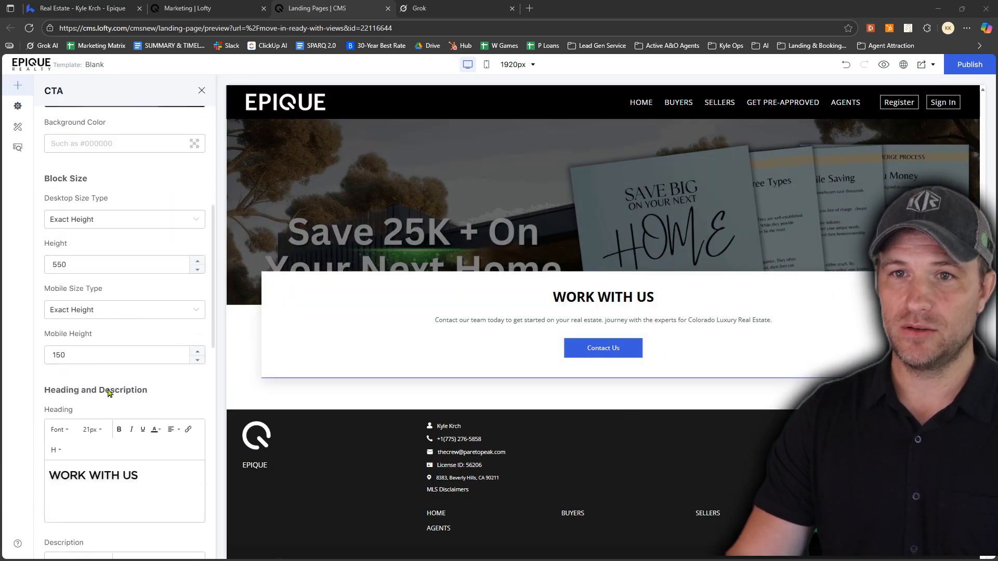
left_click_drag(143, 421, 68, 424)
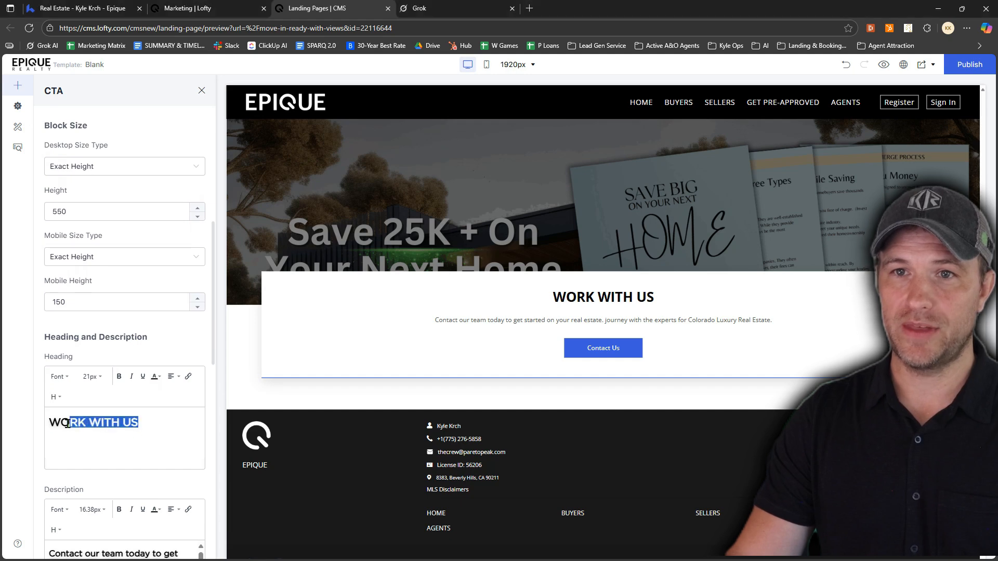
type("Download The E-Book Here")
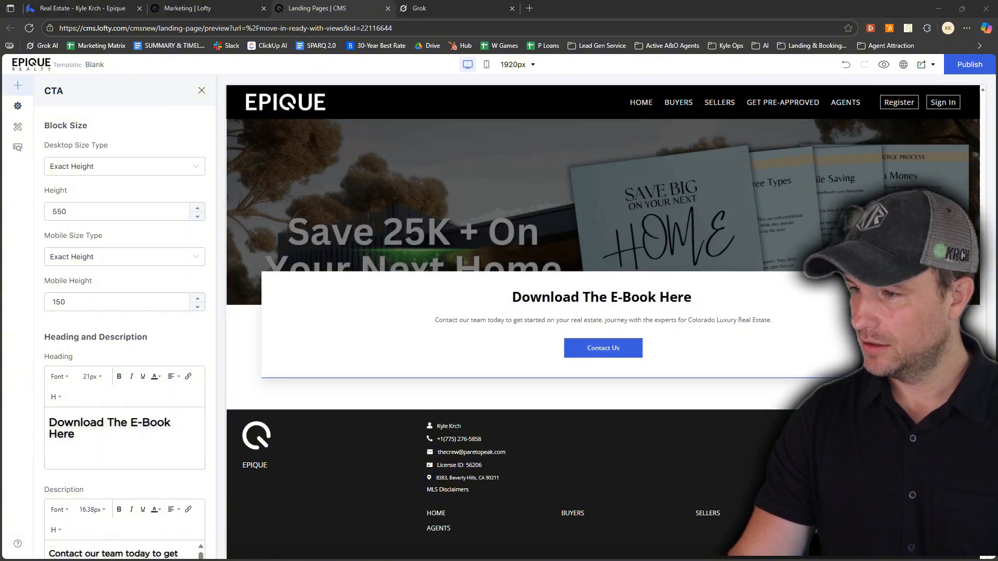
Replace the CTA description with "Learn how our mortgage concierge program will save you 25K on virtually any home on the market!" at 20px
scroll(178, 530, "down", 3)
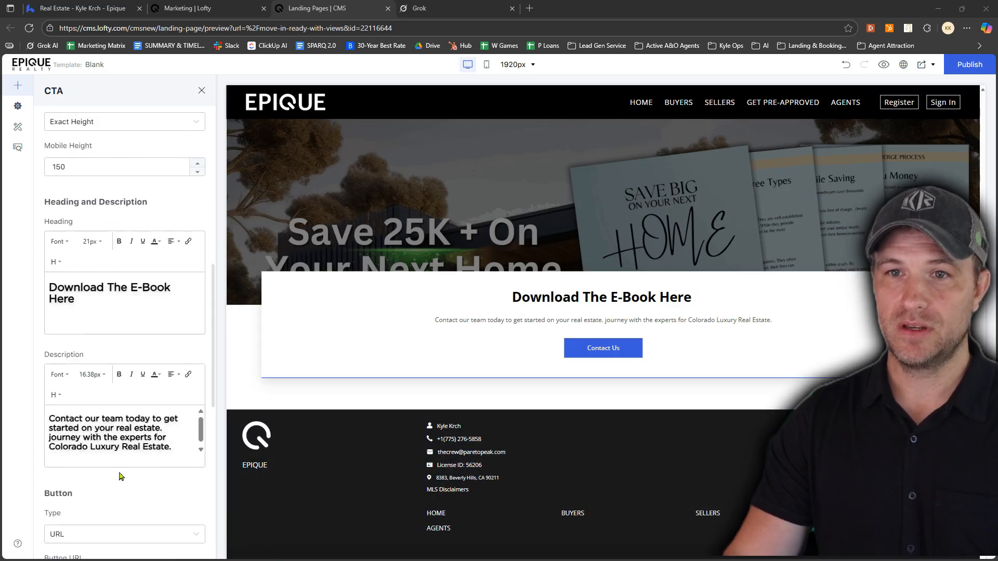
left_click_drag(52, 398, 180, 428)
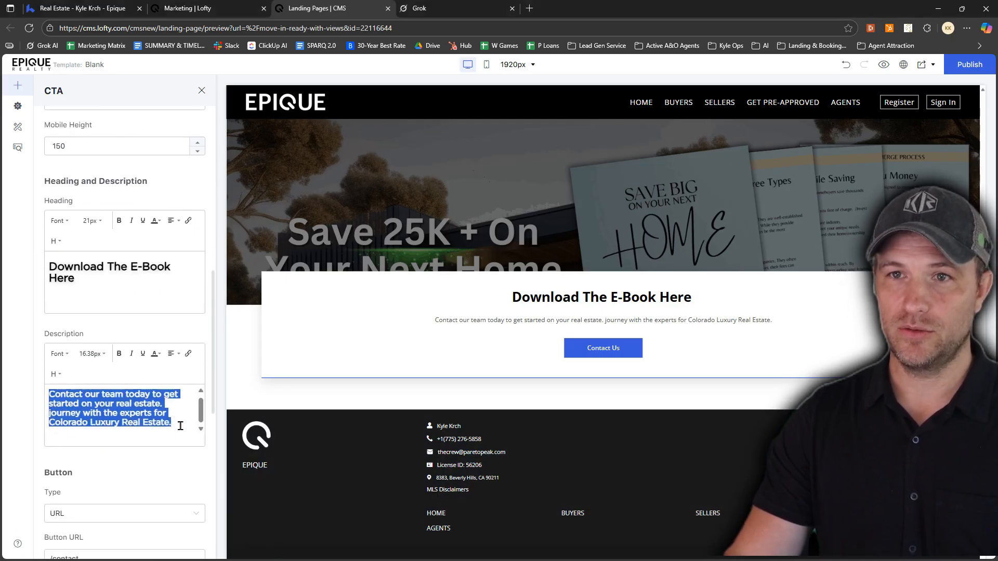
type("Learn how our mortgage concierge program will save you 25K on virtually any home on the market!")
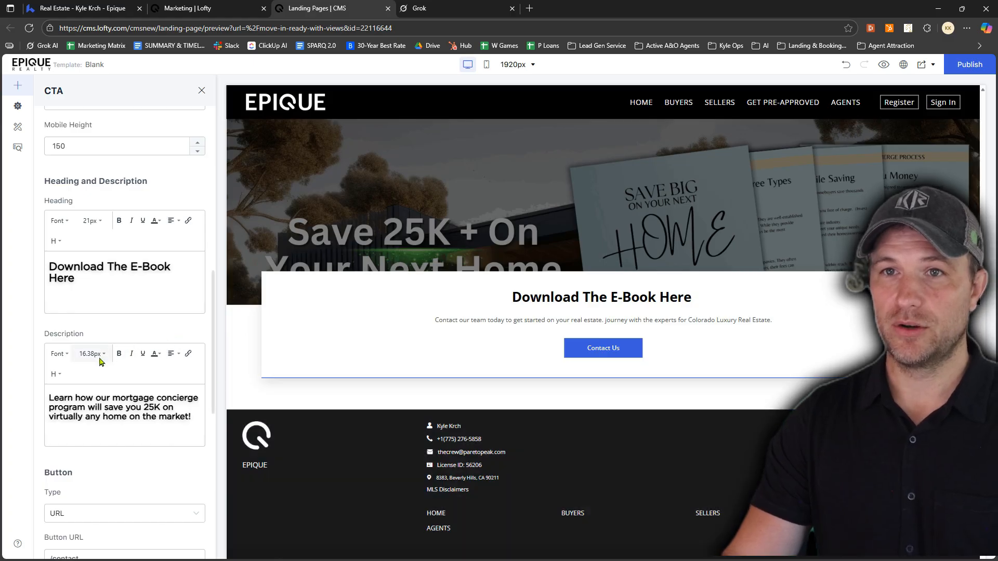
left_click(101, 355)
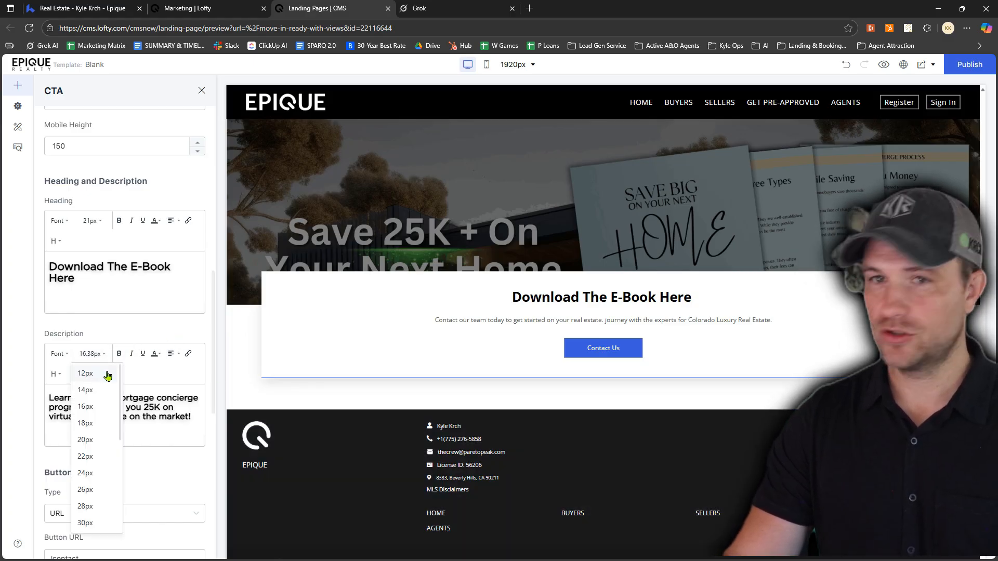
left_click(88, 439)
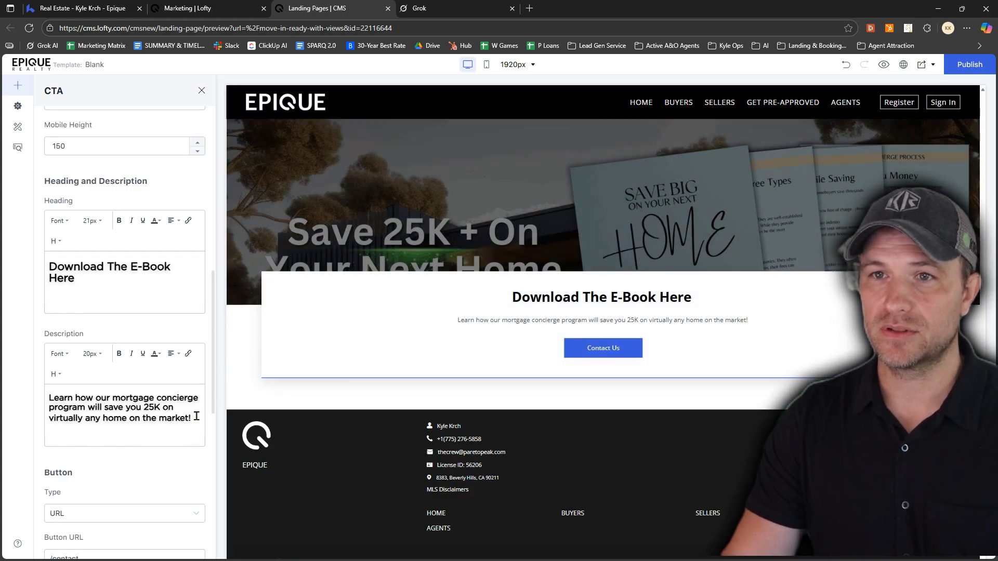
left_click_drag(196, 417, 48, 397)
left_click(91, 354)
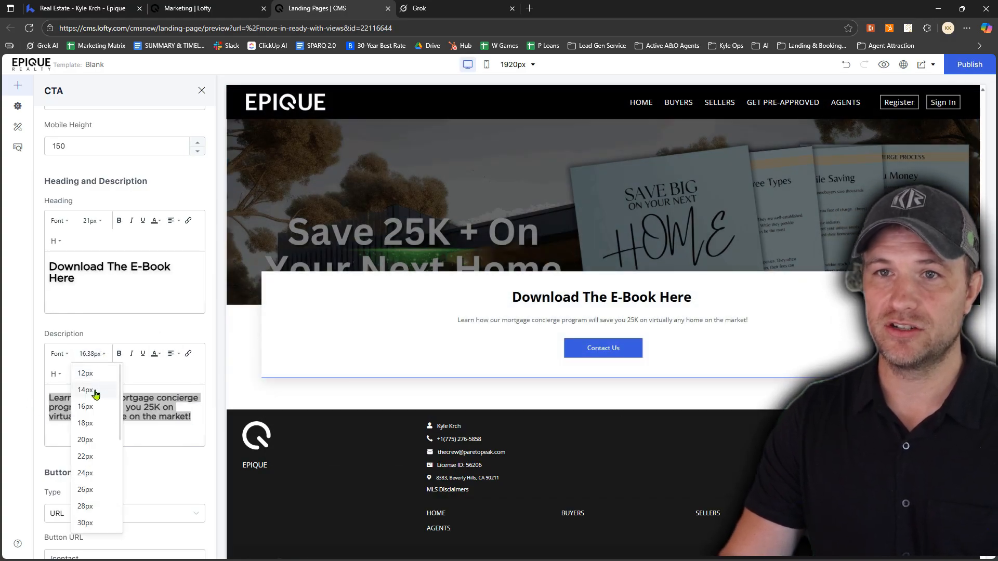
left_click(89, 440)
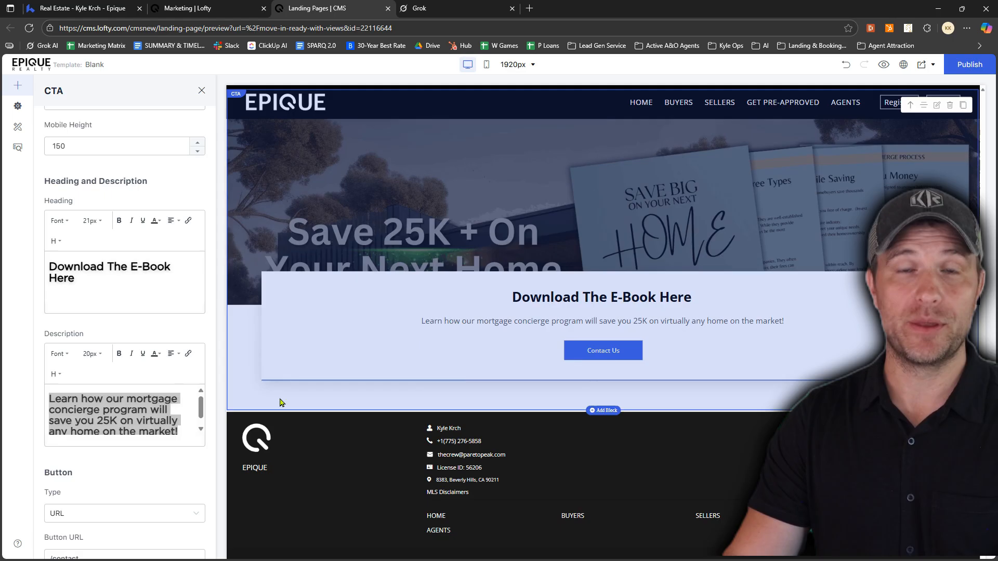
Change the CTA block's button text to "Download Now"
scroll(124, 441, "down", 4)
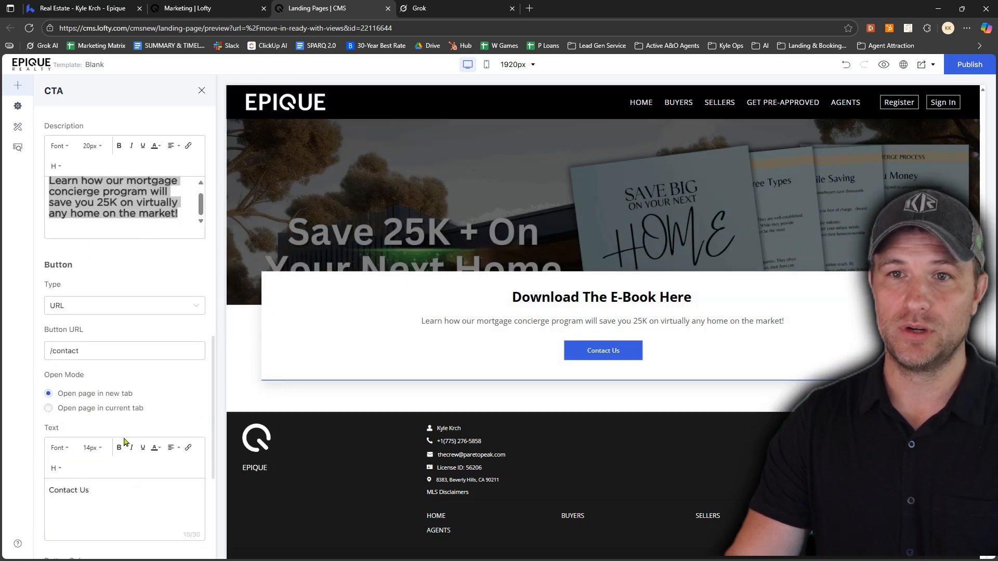
scroll(125, 443, "down", 1)
left_click_drag(99, 441, 38, 450)
type("Downloa")
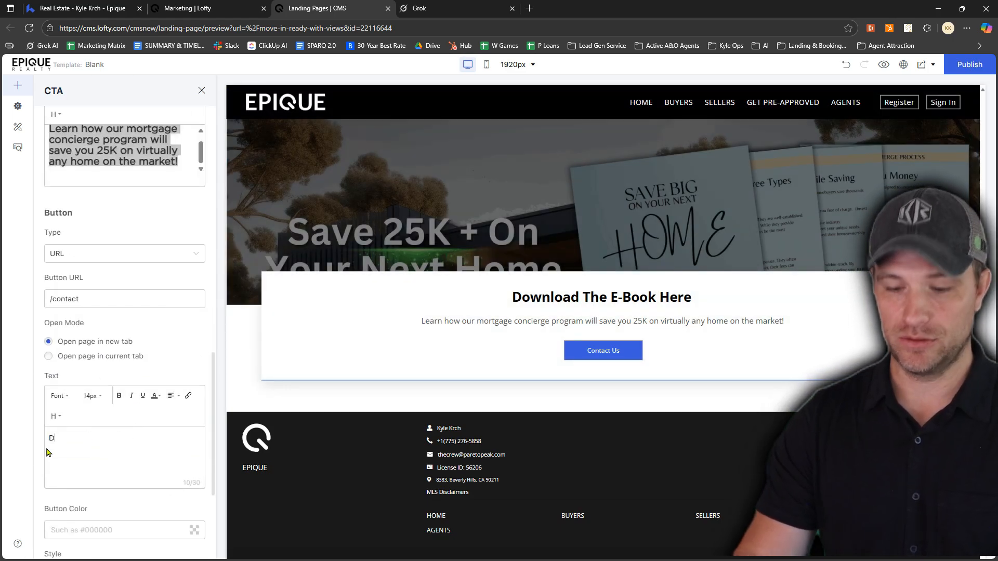
type("d Now")
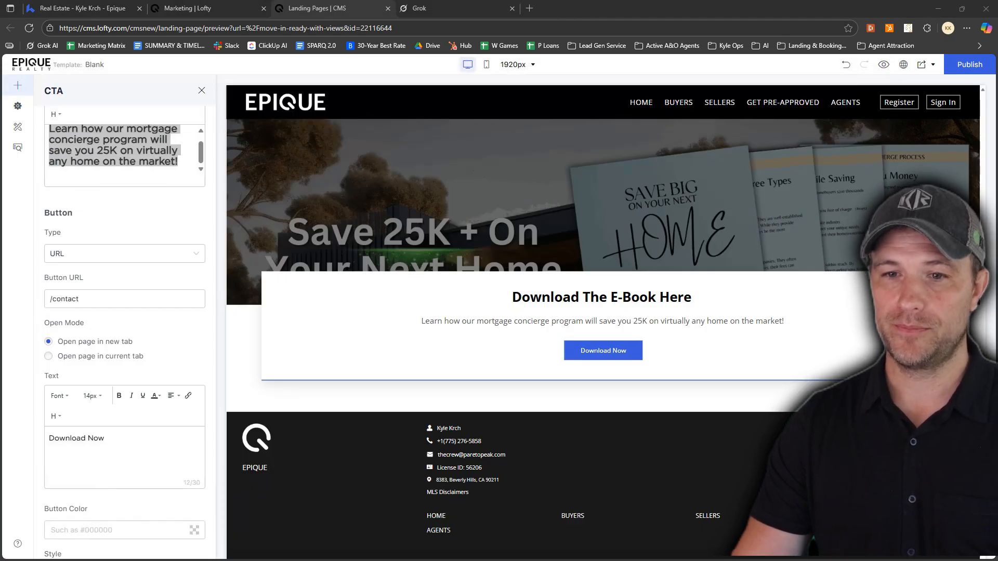
Switch to Canva for the "Save Big On Your Next Home" public view link and set it as the CTA button's URL in the editor
left_click_drag(0, 172, 0, 172)
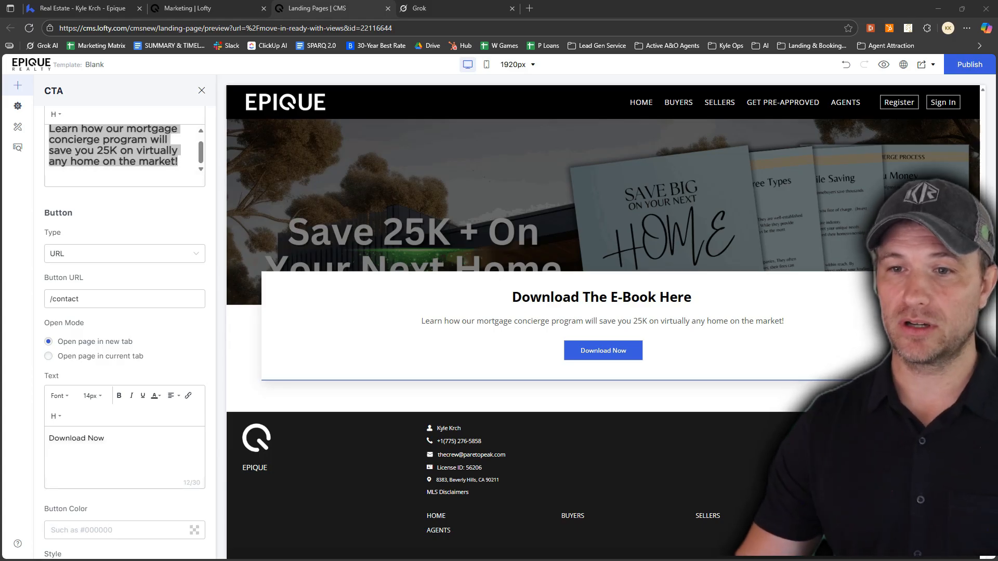
left_click_drag(533, 560, 623, 67)
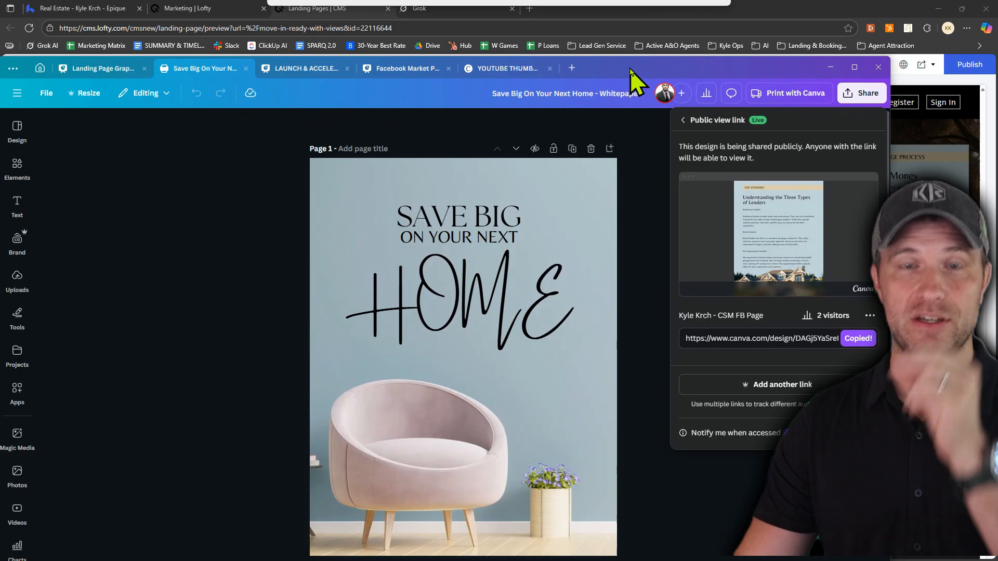
left_click_drag(630, 68, 603, 560)
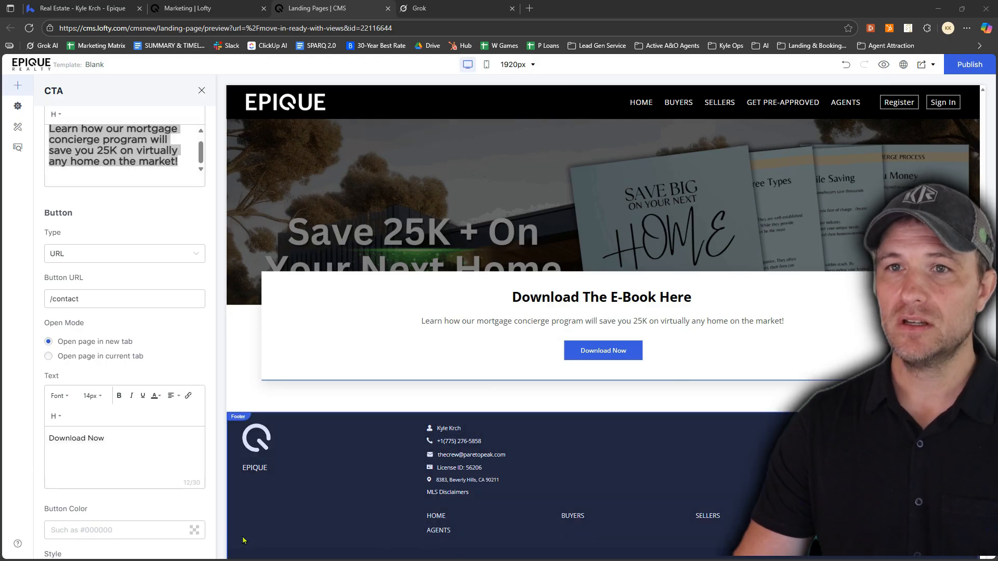
left_click(94, 300)
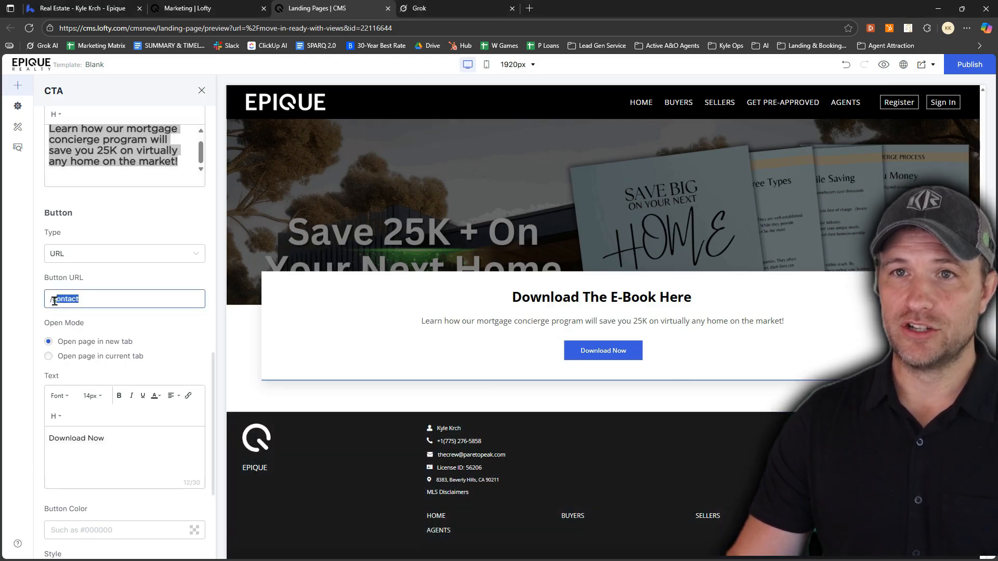
key("ctrl+v")
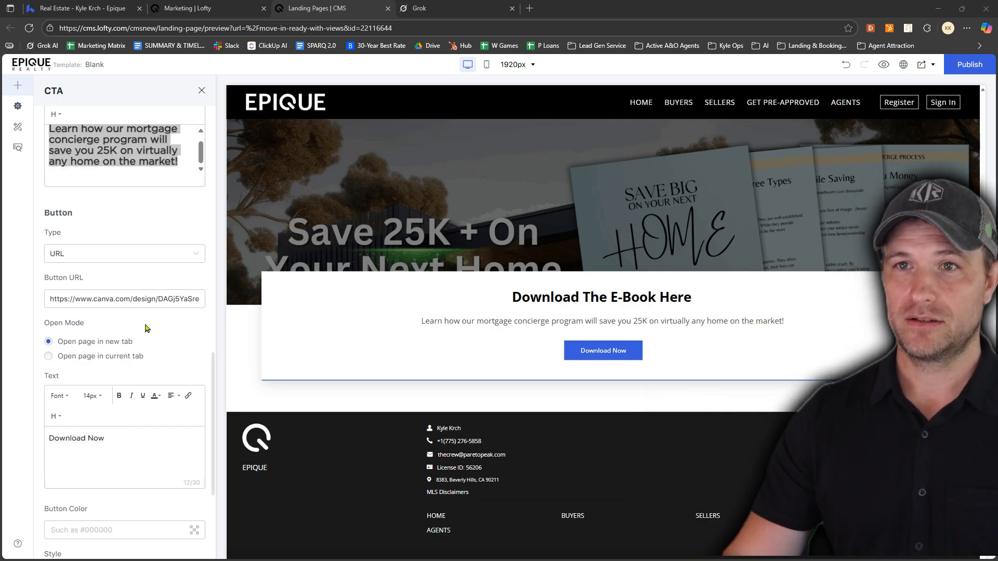
Review the remaining CTA block settings and publish the landing page
scroll(167, 375, "down", 4)
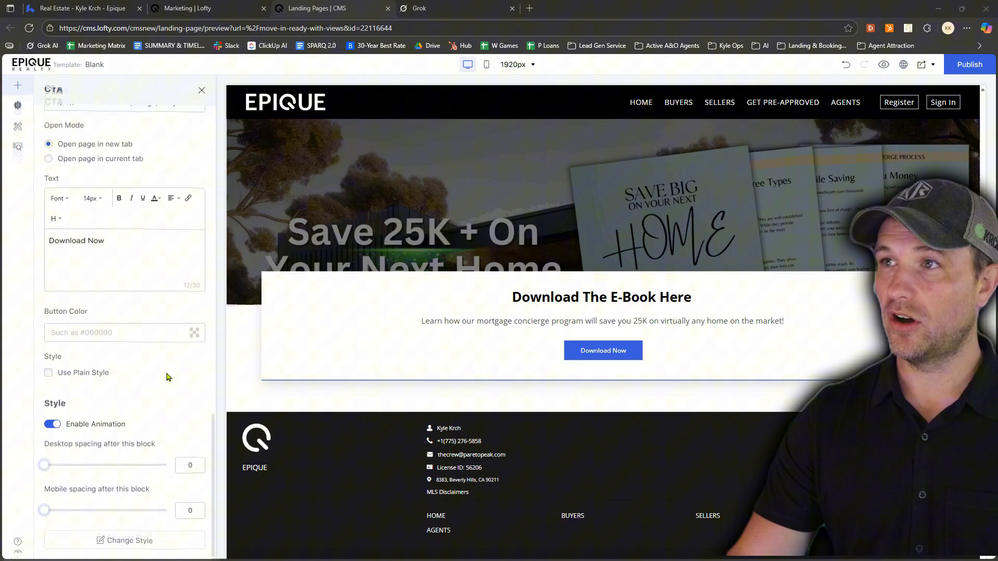
scroll(166, 375, "up", 8)
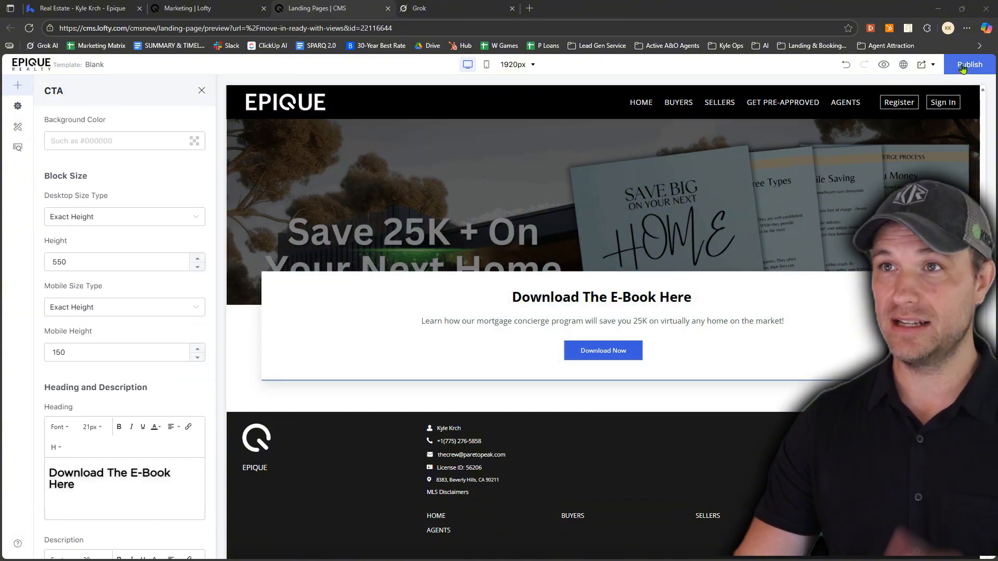
left_click(962, 66)
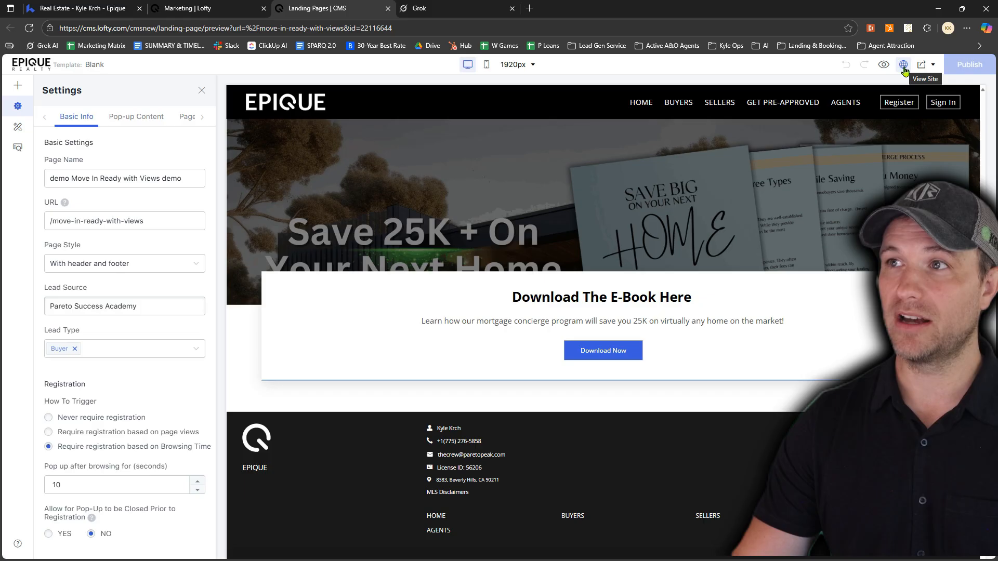
View the live page's hero and featured listings, check the listing results behind See More, and return to the editor
left_click(904, 65)
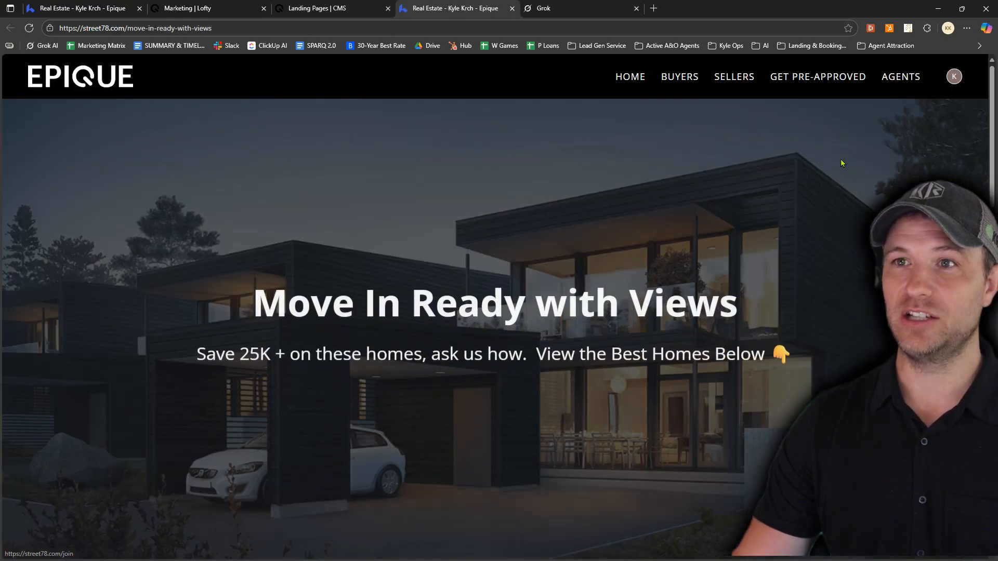
scroll(757, 214, "down", 10)
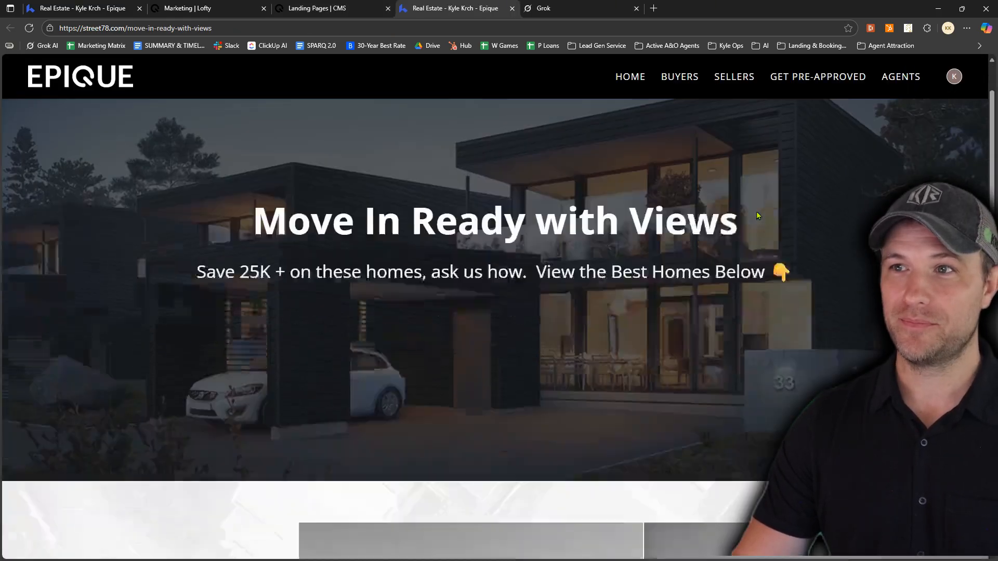
scroll(757, 214, "down", 4)
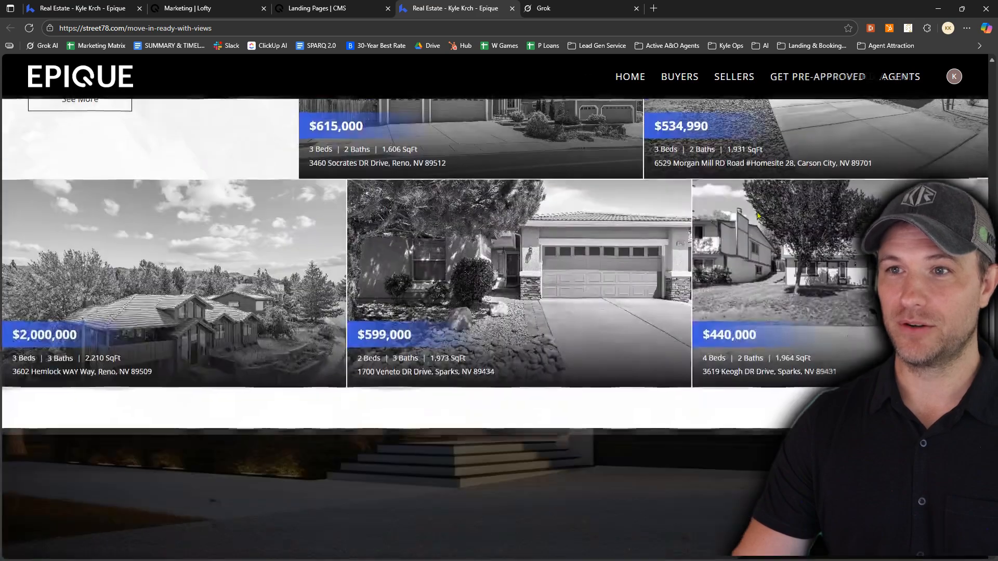
scroll(105, 317, "up", 6)
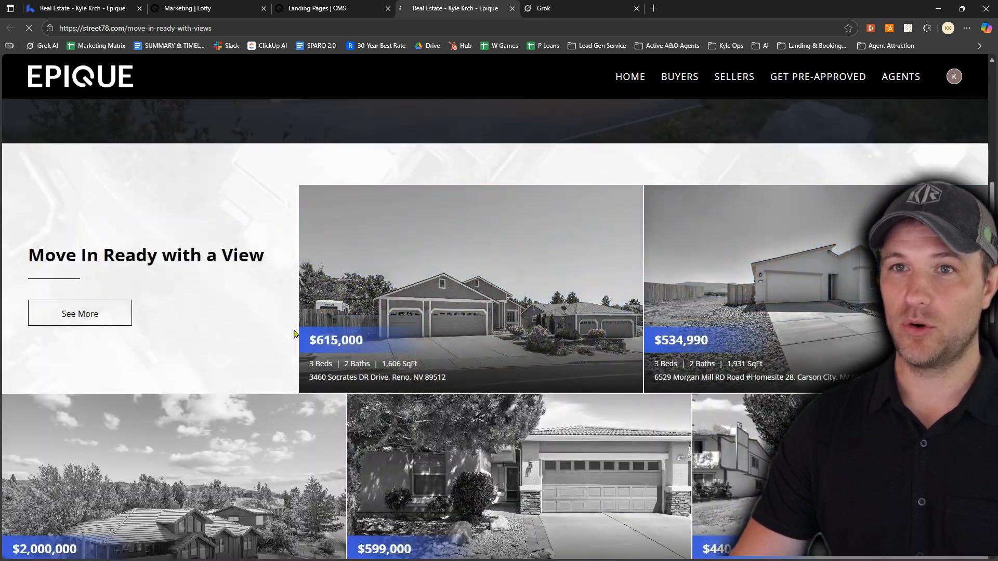
left_click(107, 317)
scroll(524, 269, "down", 10)
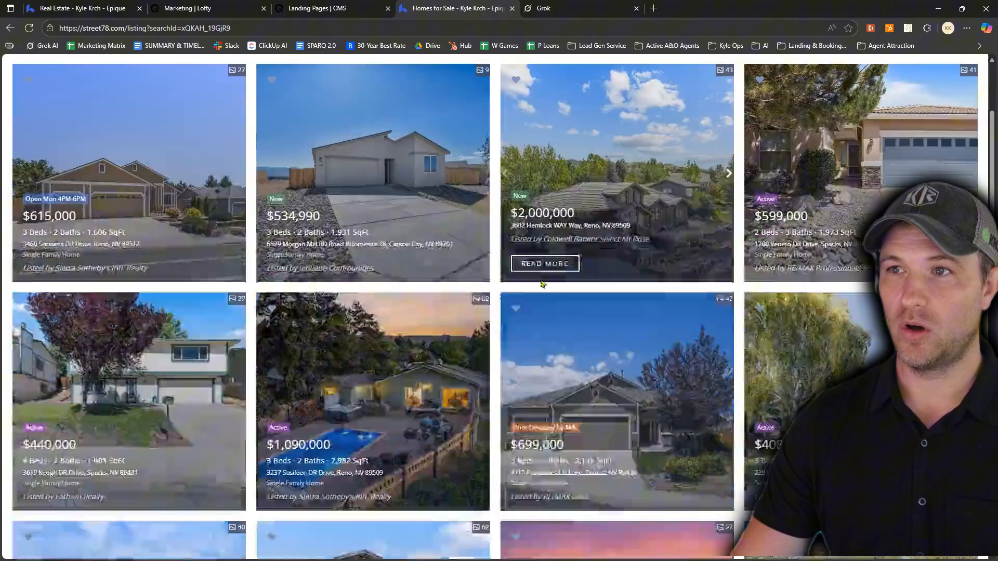
scroll(543, 292, "up", 9)
scroll(542, 291, "up", 2)
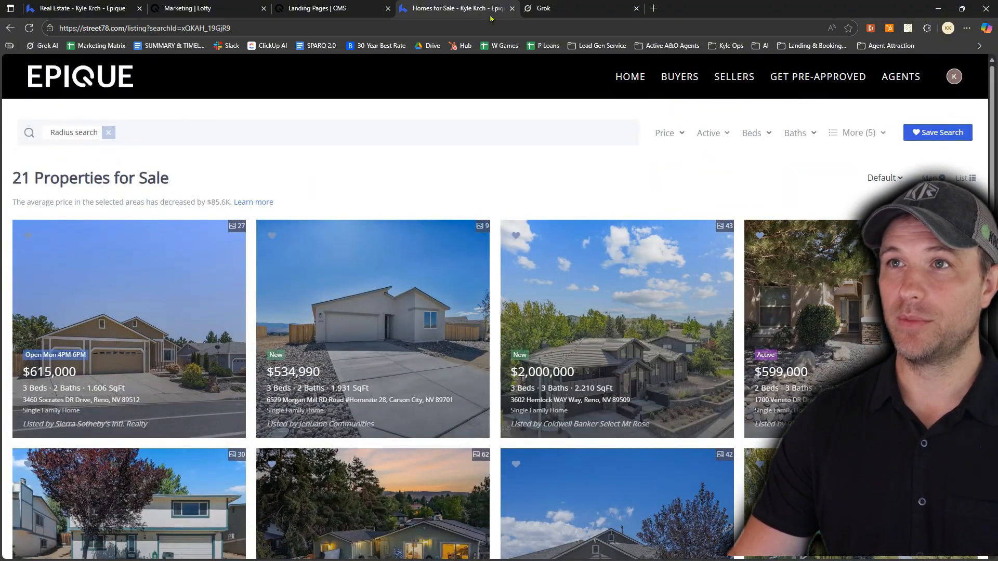
left_click(512, 9)
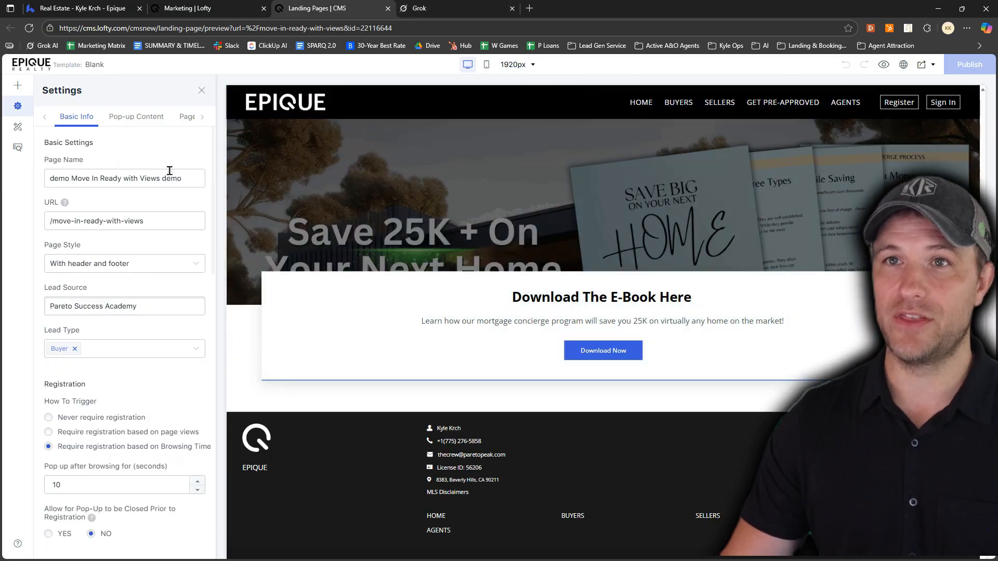
Replace the registration pop-up's title with "Unlock Your Direct MLS Access & Save 20K+"
left_click(130, 122)
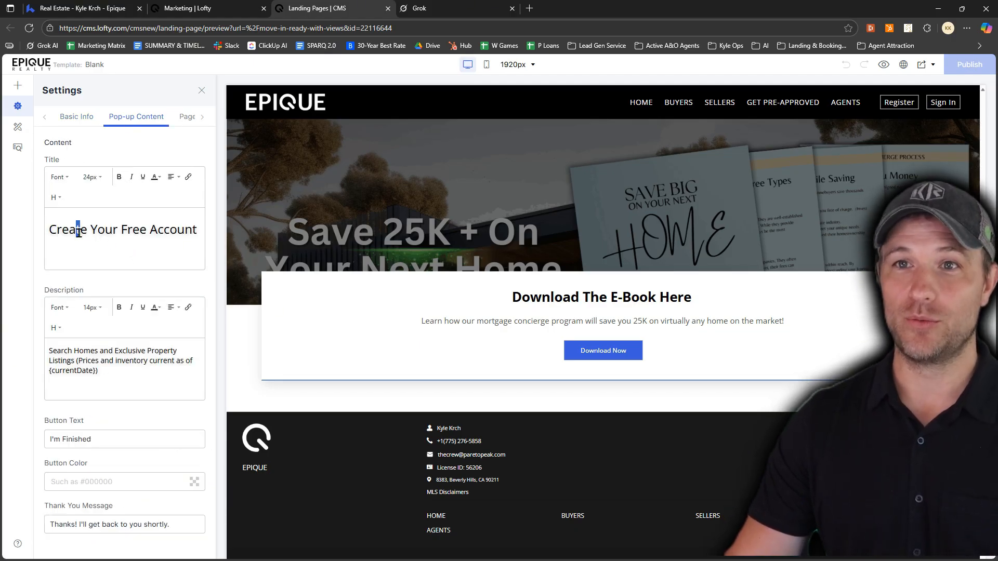
left_click_drag(79, 229, 162, 234)
left_click_drag(63, 351, 95, 367)
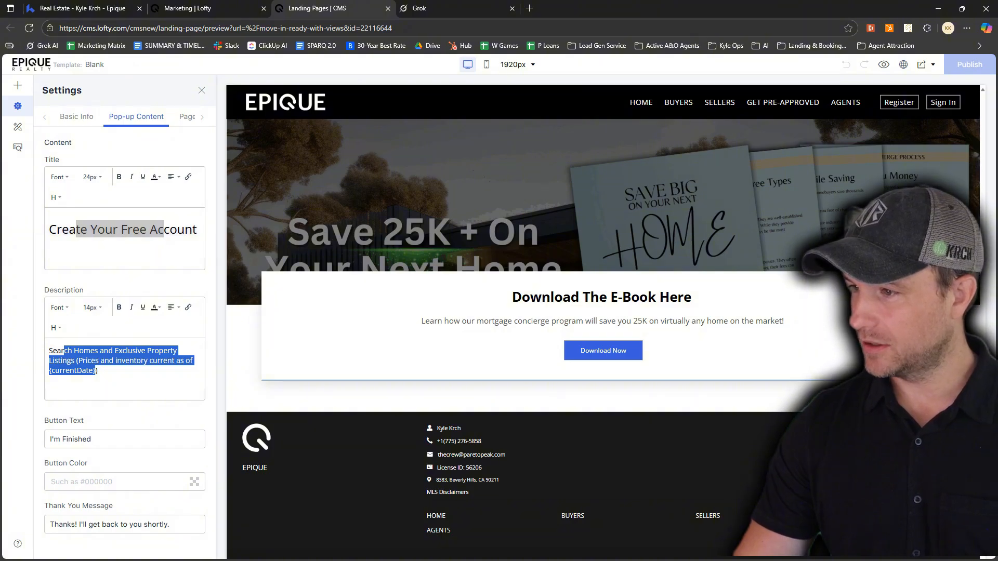
left_click(140, 251)
key("ctrl+a")
type("Unlock Your Direct MLS Access & Save 20K+")
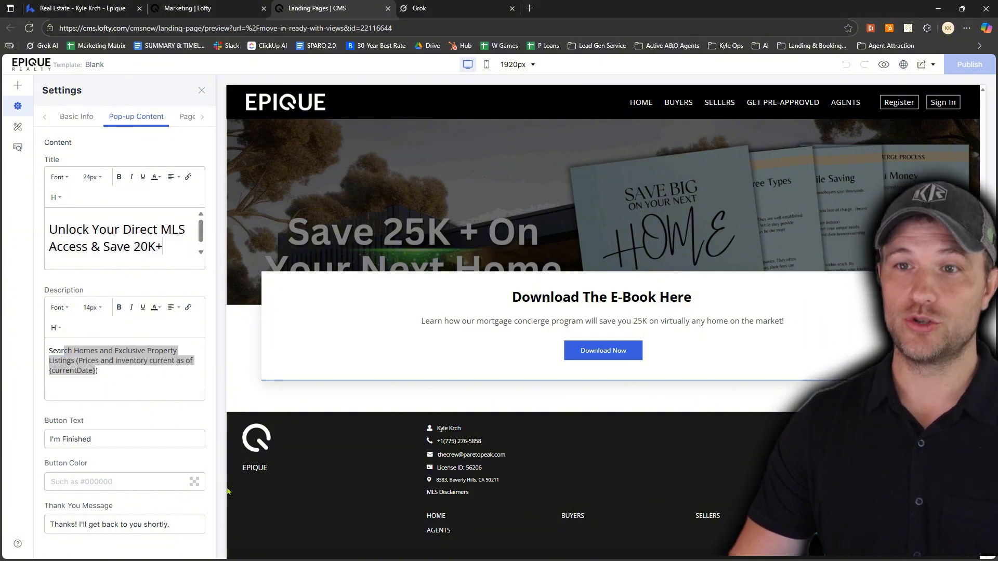
left_click_drag(738, 560, 783, 87)
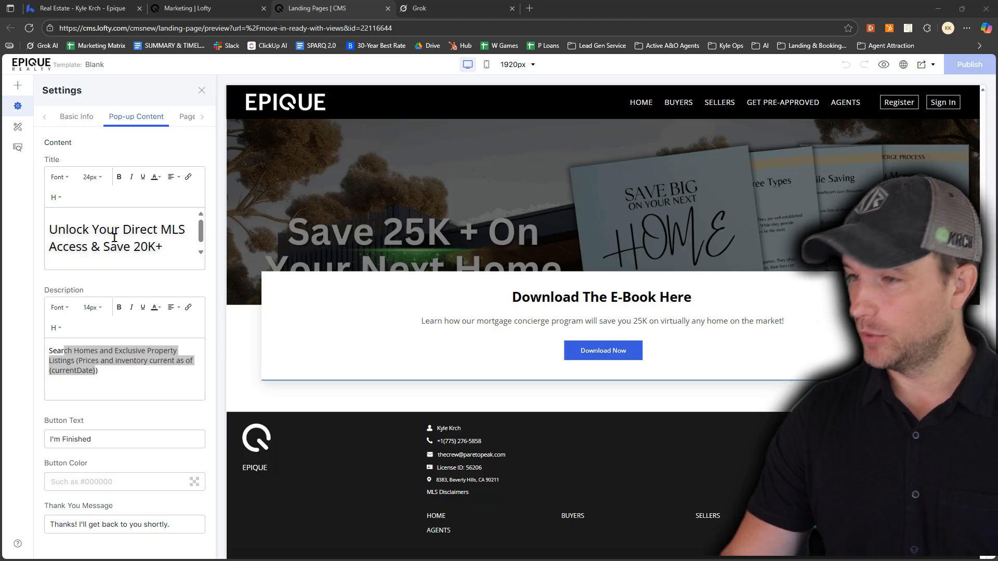
left_click_drag(48, 231, 162, 246)
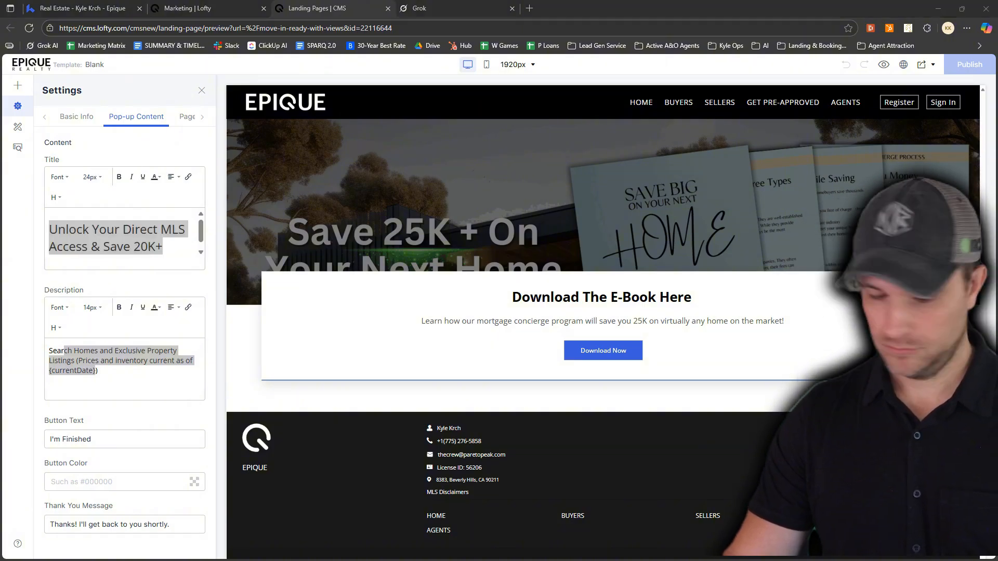
Replace the pop-up description with the prepared "Search like an Agent" copy and set its first line to 22px
left_click(102, 370)
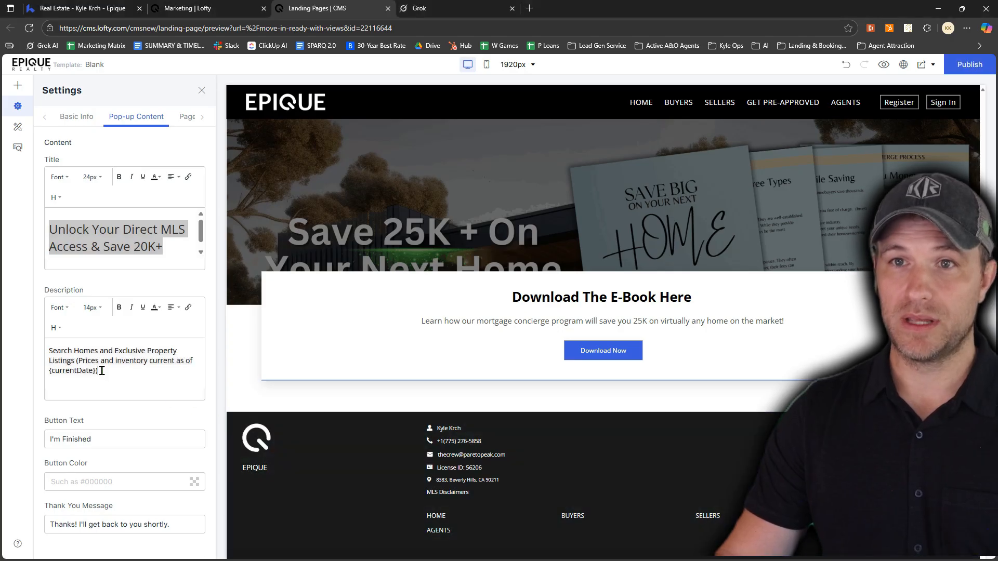
left_click_drag(49, 353, 107, 371)
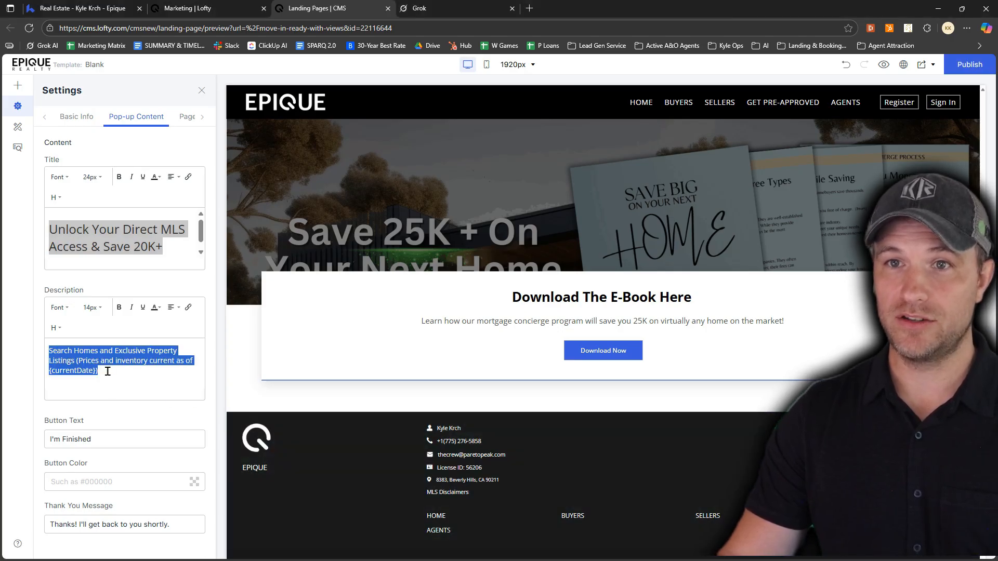
key("ctrl+v")
scroll(133, 376, "up", 3)
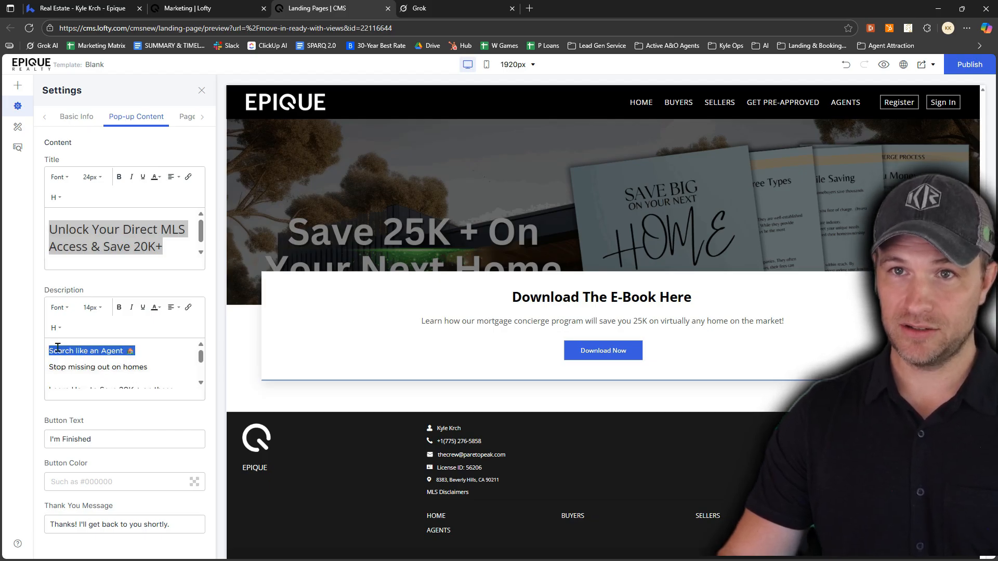
left_click(100, 311)
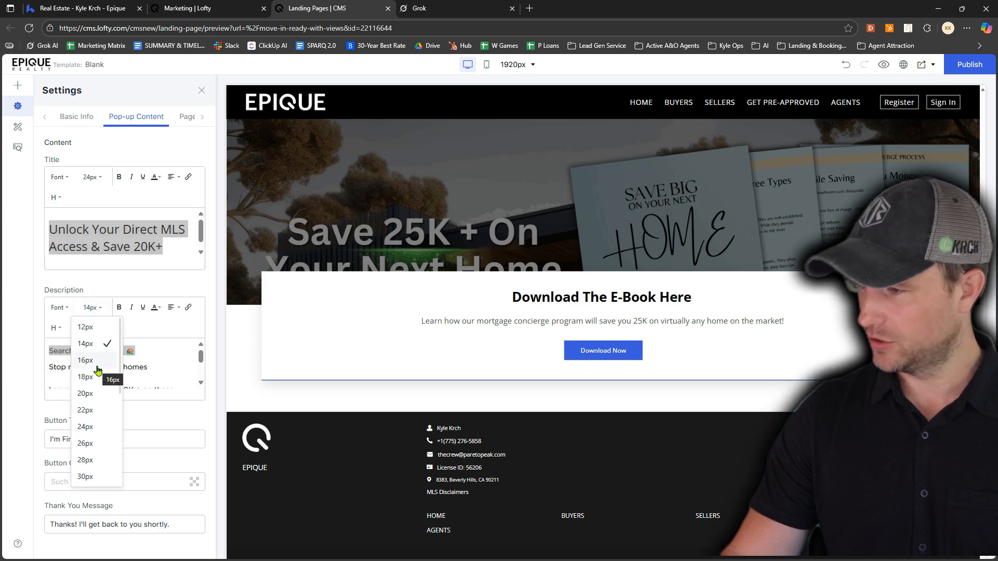
left_click(90, 414)
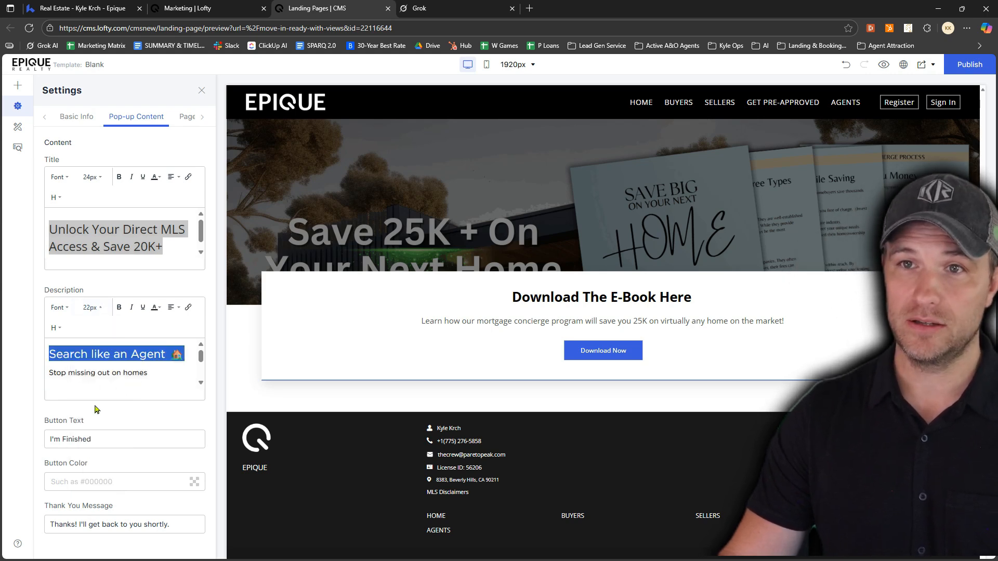
Set the remaining pop-up description lines, from "Stop missing out on homes" through the personal data line, to 16px
left_click(102, 382)
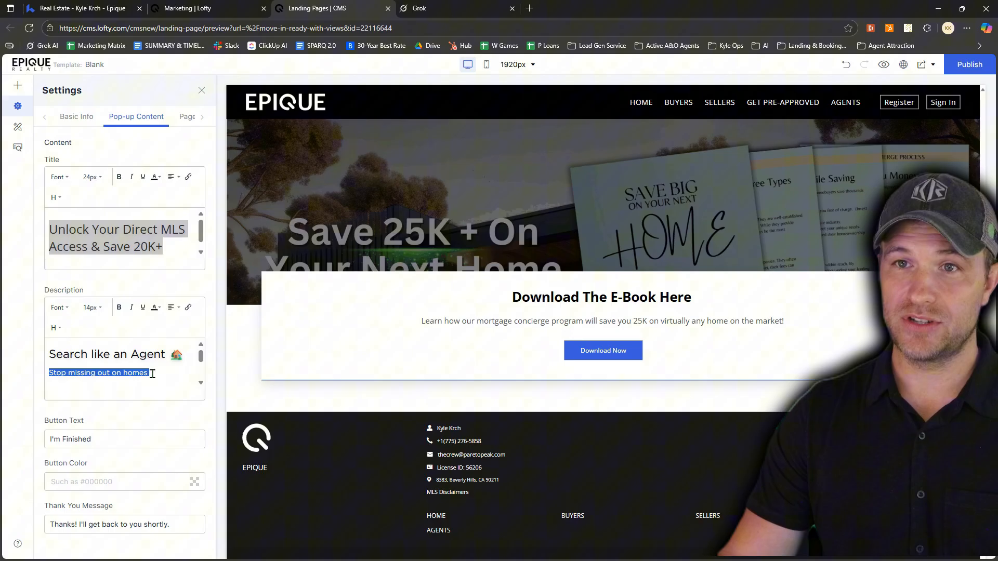
type("Learn How to Save 20K + on these homes.  Your personal data will NOT be sold unlike other sites.")
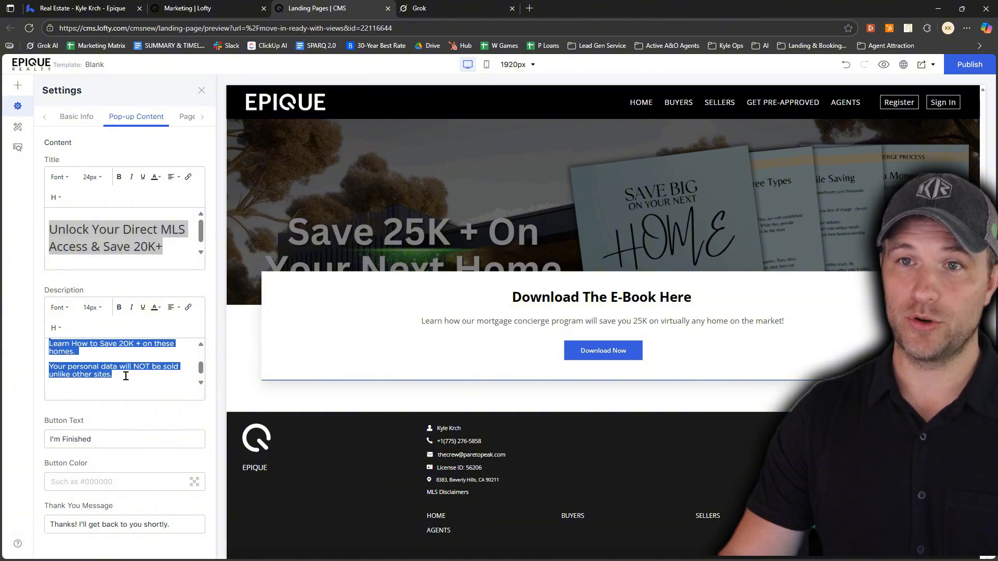
left_click(103, 311)
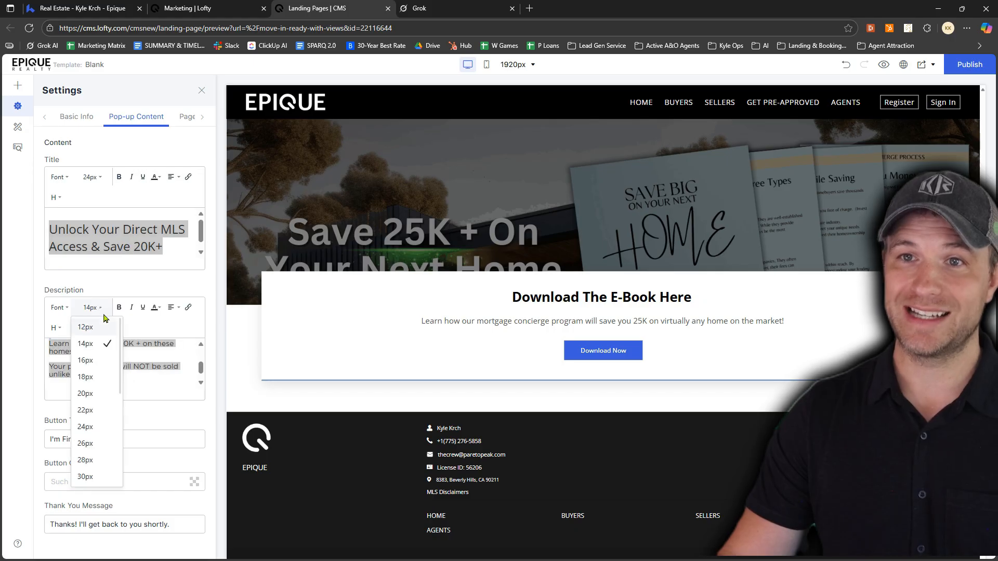
left_click(100, 363)
left_click(99, 363)
scroll(107, 373, "up", 3)
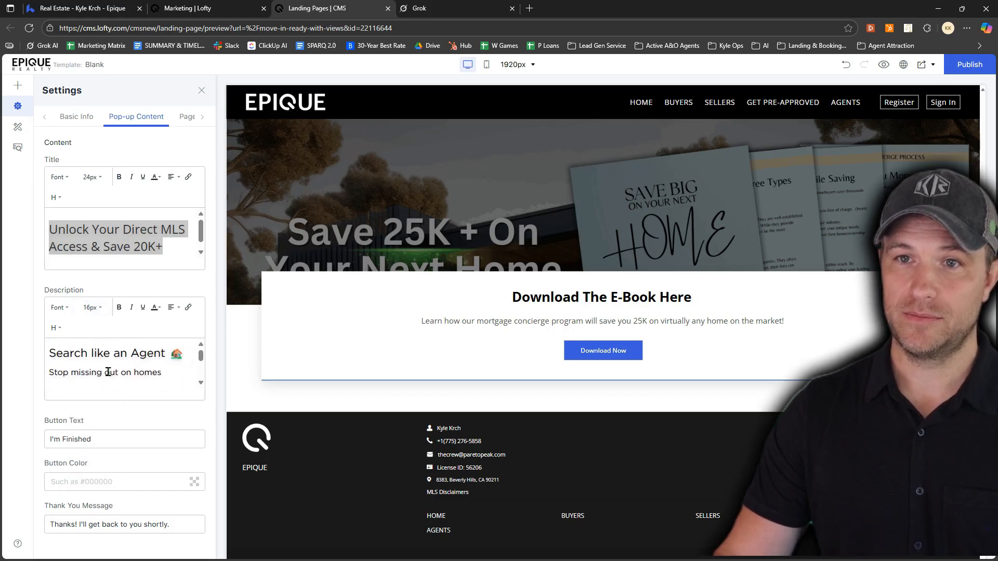
scroll(107, 372, "down", 3)
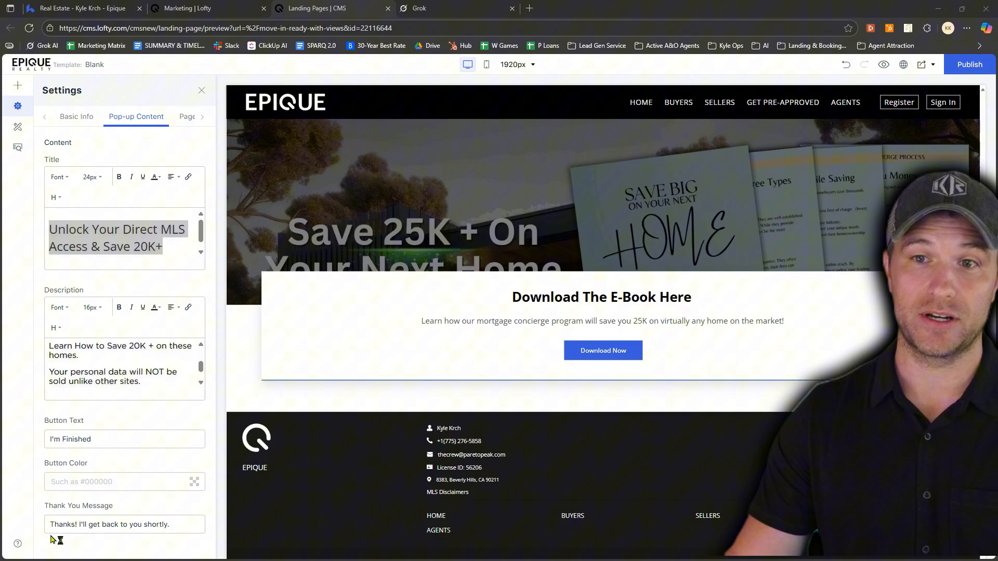
Replace the thank you message with "Thanks! We can't wait to see how much you'll save. We'll reach out shortly!"
left_click_drag(49, 525, 101, 526)
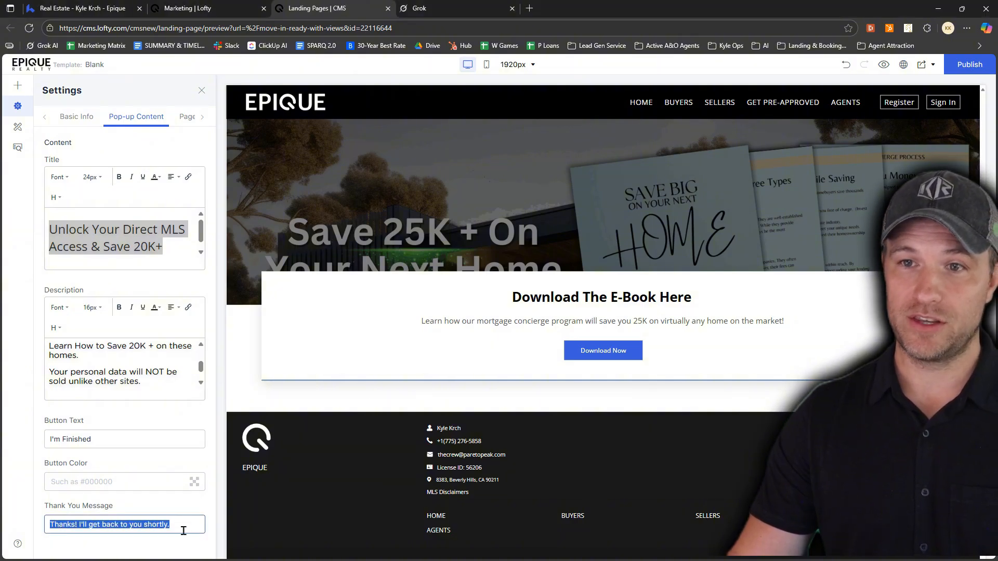
key("BackSpace")
key("ctrl+v")
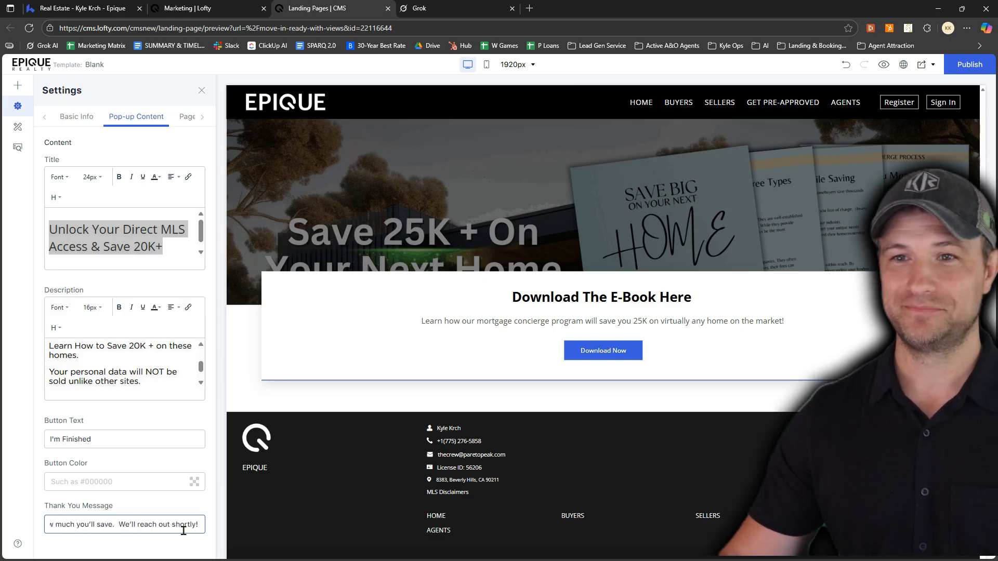
Publish the landing page, view the live site, and return to the editor
left_click(969, 64)
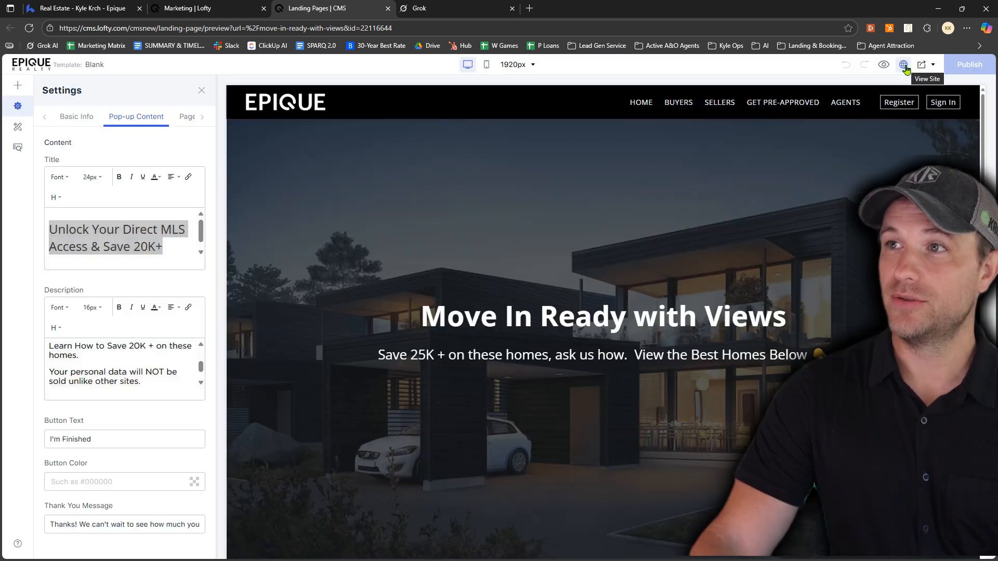
left_click(903, 66)
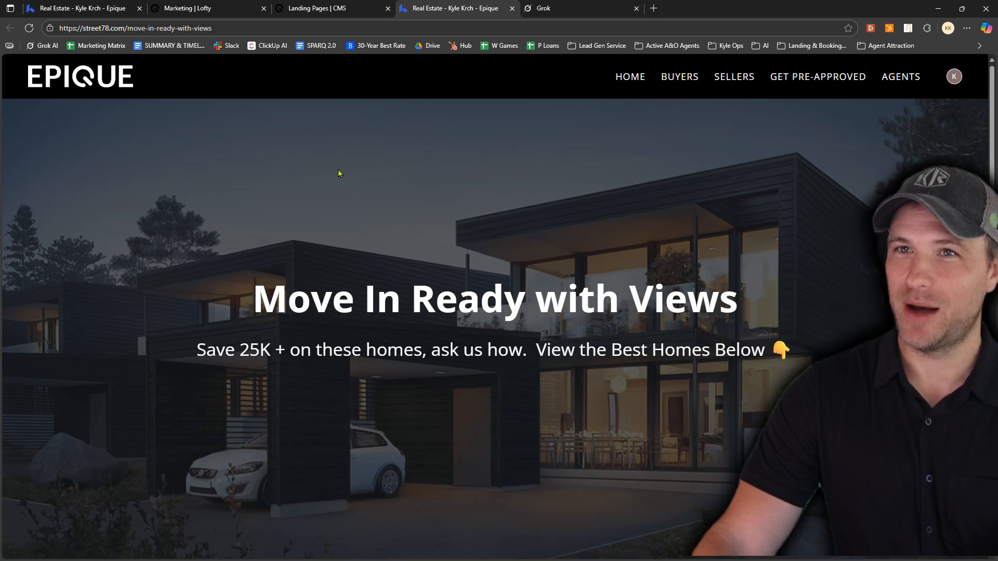
left_click(335, 9)
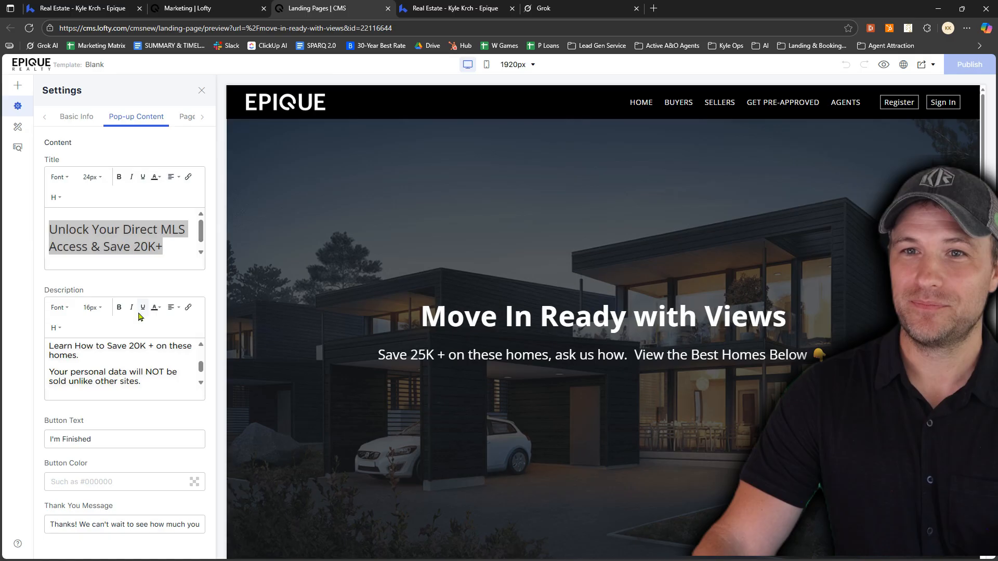
Change the registration trigger in the page's basic settings to page views, with the pop-up after 1 page view
left_click(44, 115)
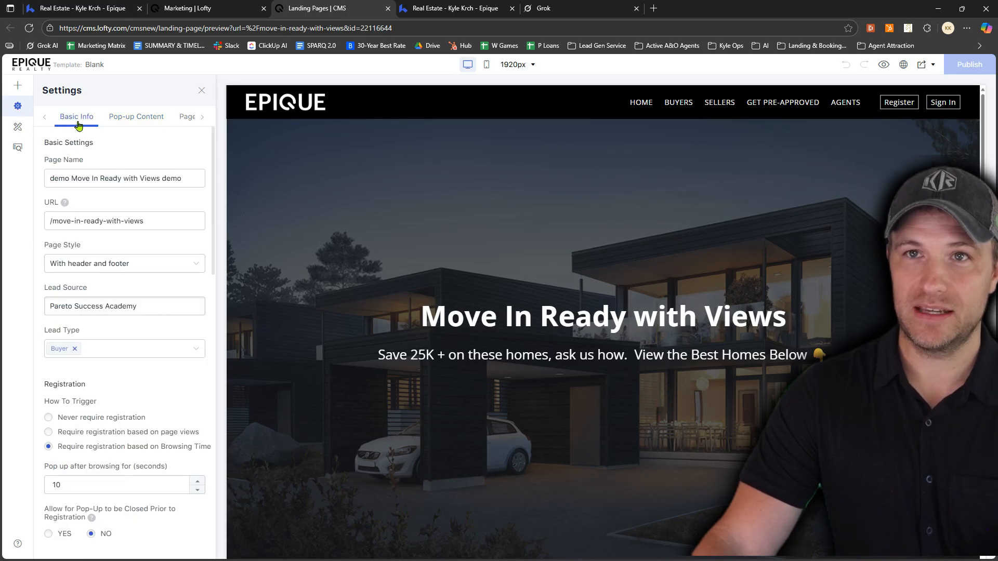
scroll(134, 202, "down", 2)
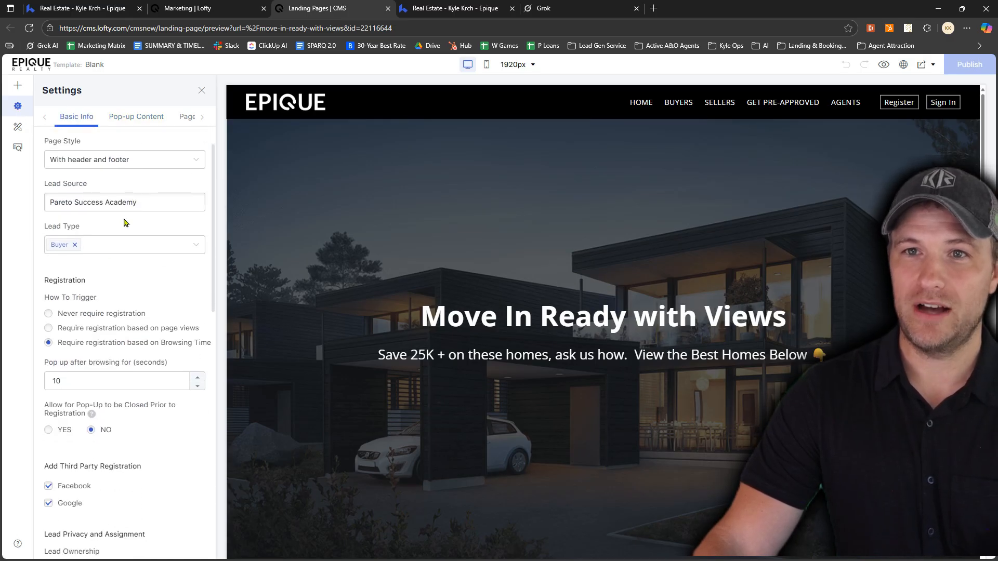
left_click_drag(79, 283, 86, 284)
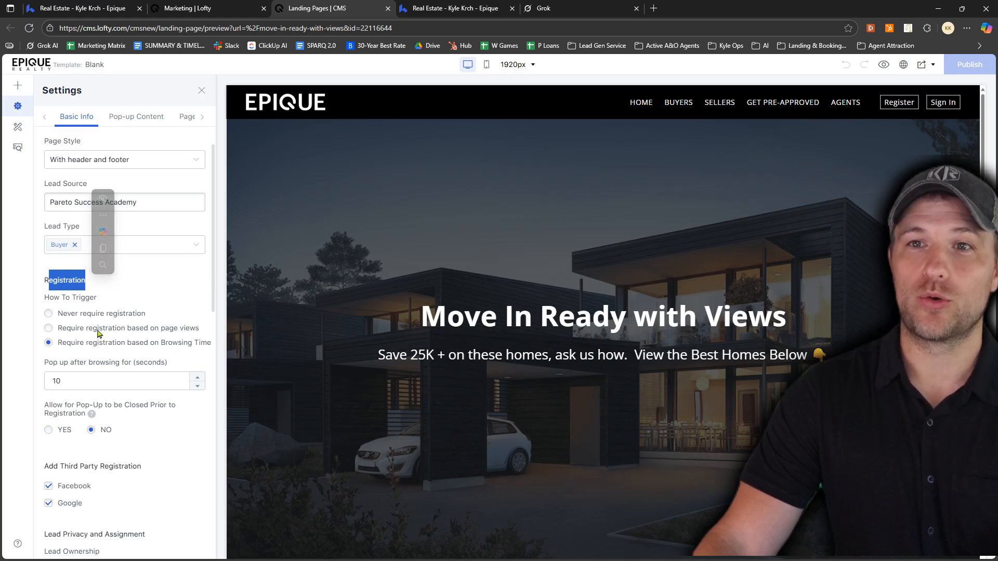
left_click(49, 329)
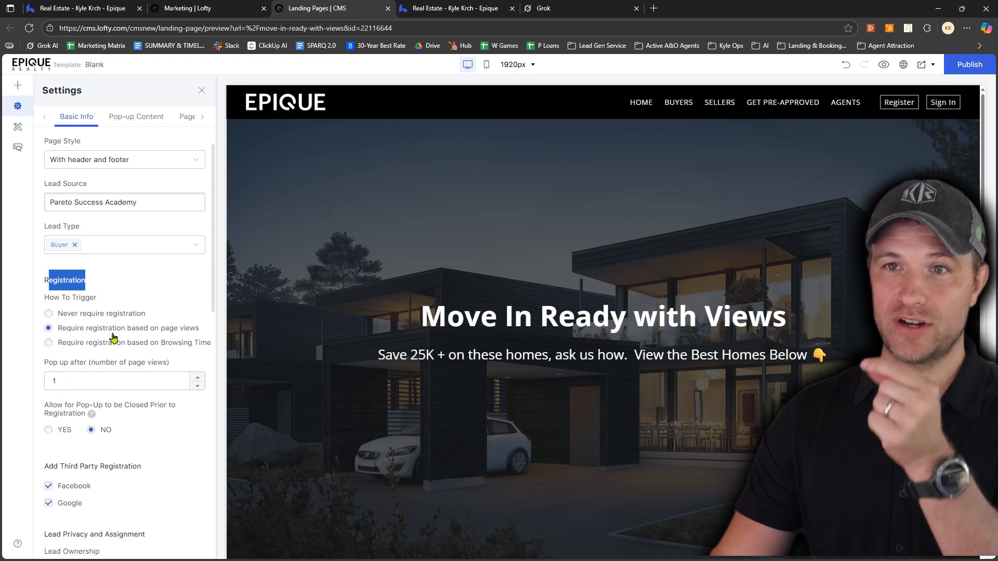
left_click(58, 377)
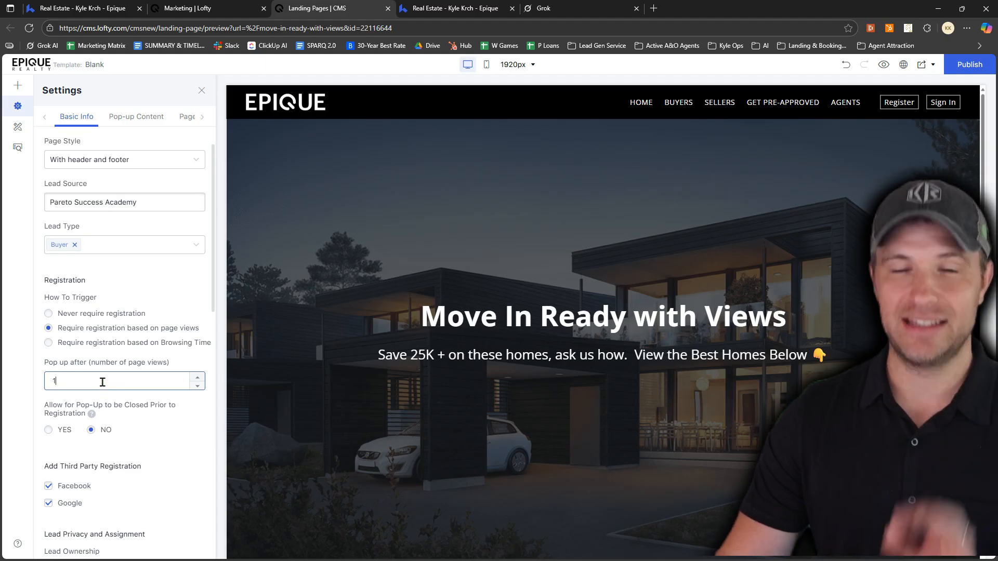
Review the page's lead ownership and assignment, tag, note, welcome message and SEO settings
scroll(103, 387, "down", 4)
scroll(102, 386, "down", 3)
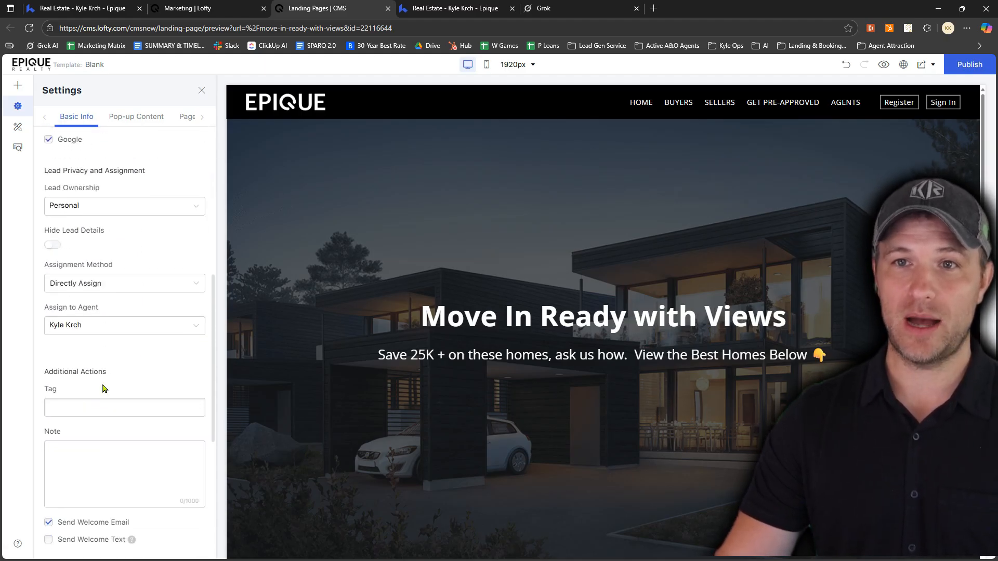
scroll(104, 364, "up", 7)
scroll(108, 331, "up", 2)
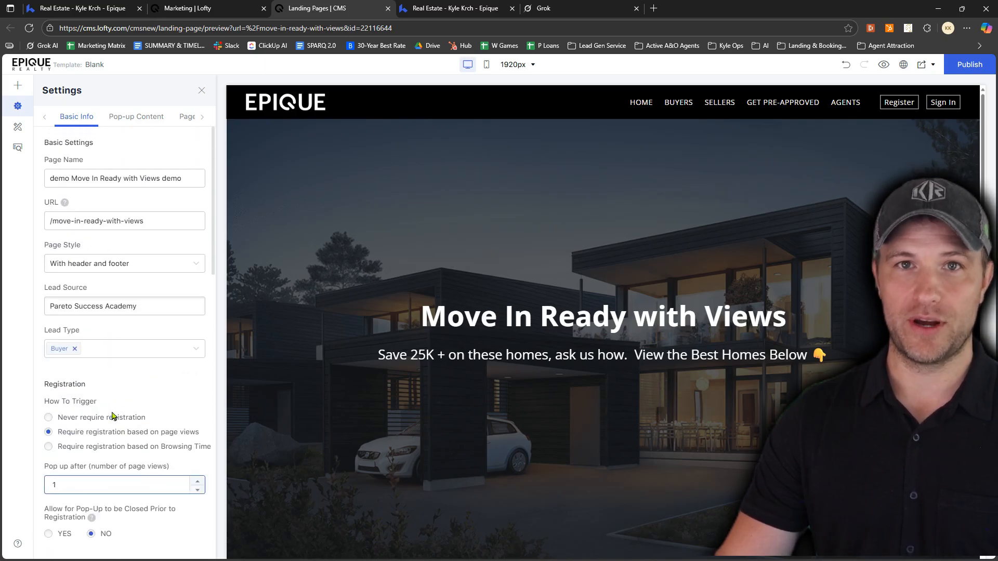
scroll(112, 416, "down", 10)
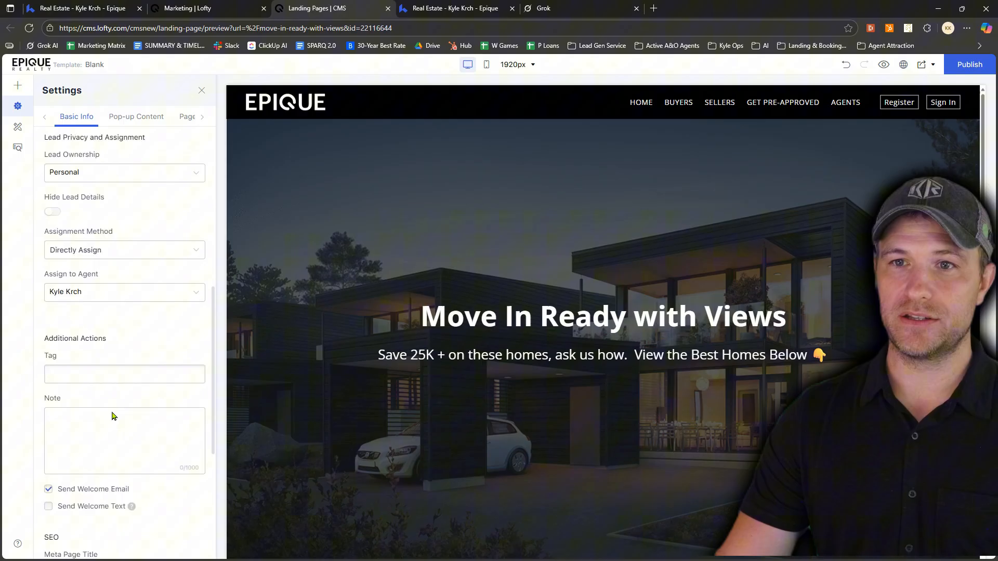
scroll(112, 415, "down", 5)
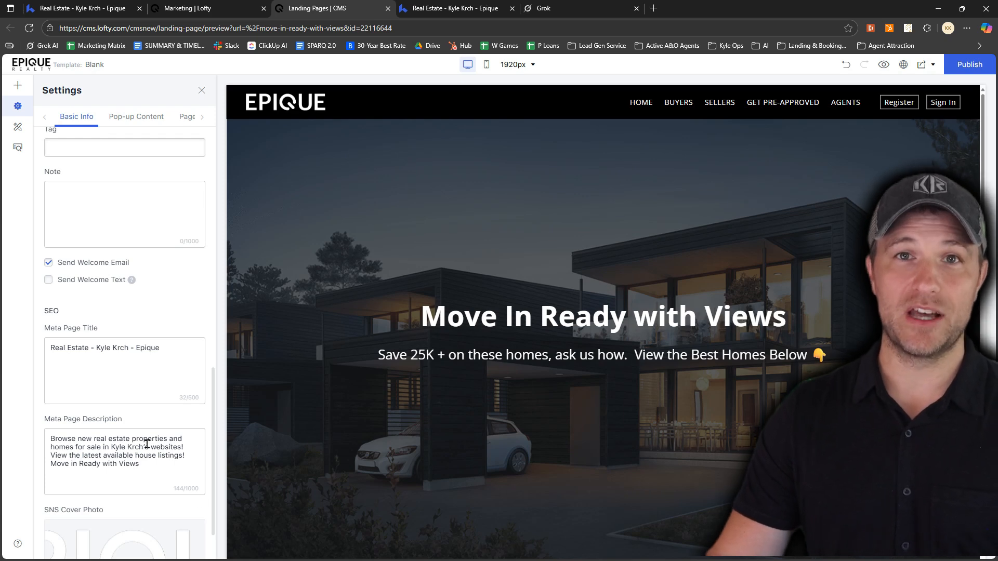
scroll(154, 438, "down", 3)
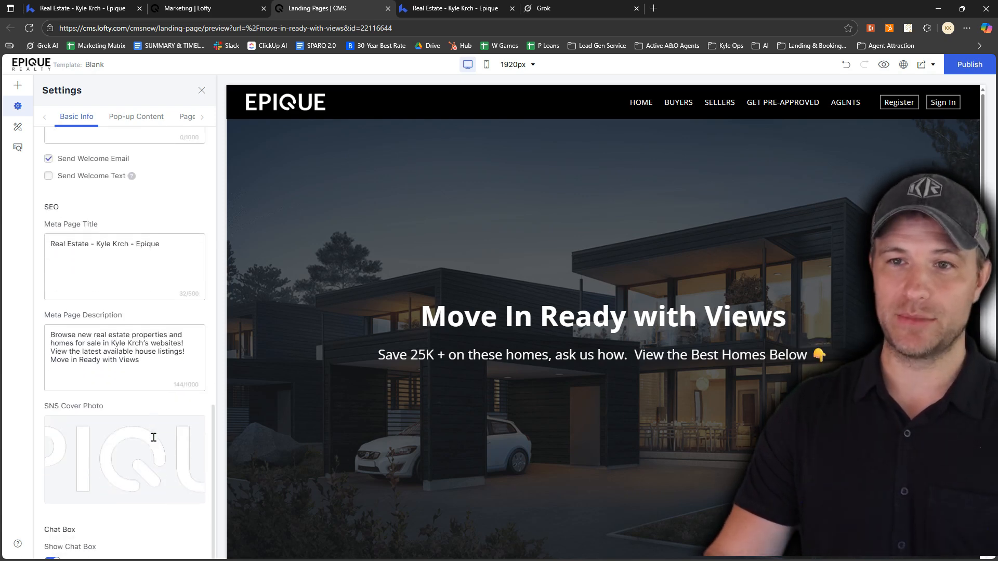
Replace the SNS cover photo with the hillside house image, second in the "Move in ready with city views" folder, keeping the default crop
mouse_move(107, 442)
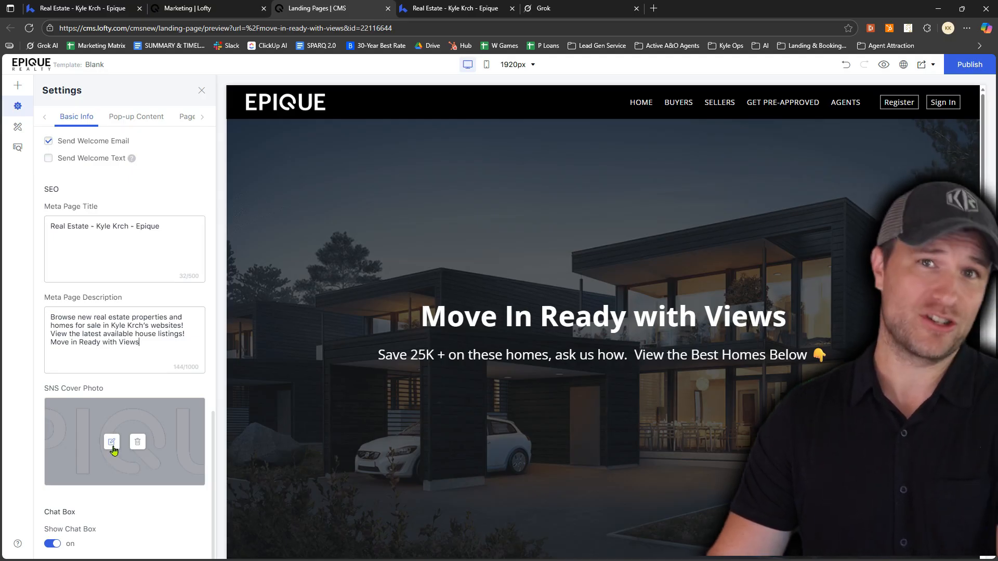
left_click(111, 443)
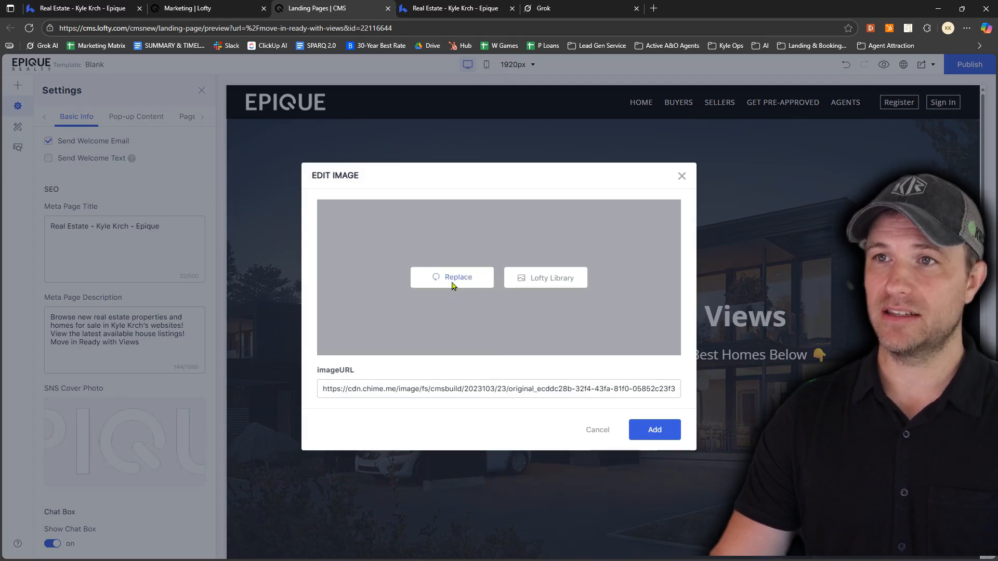
left_click(452, 286)
double_click(285, 99)
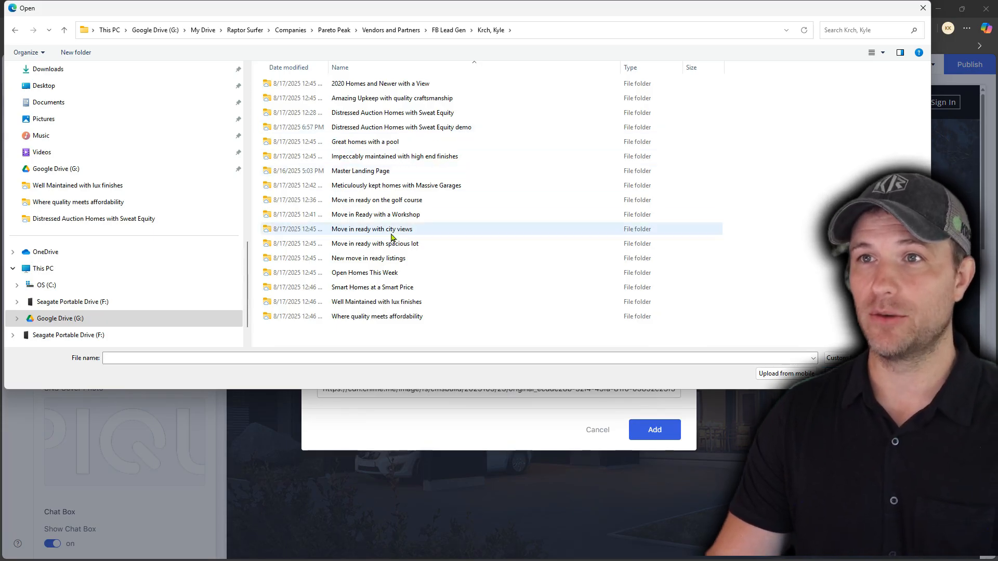
double_click(366, 231)
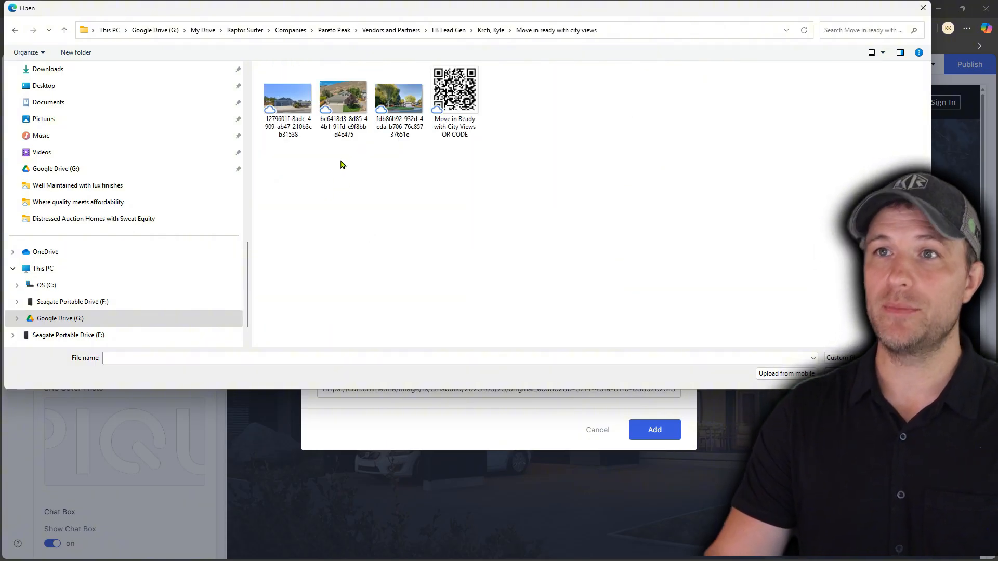
double_click(343, 115)
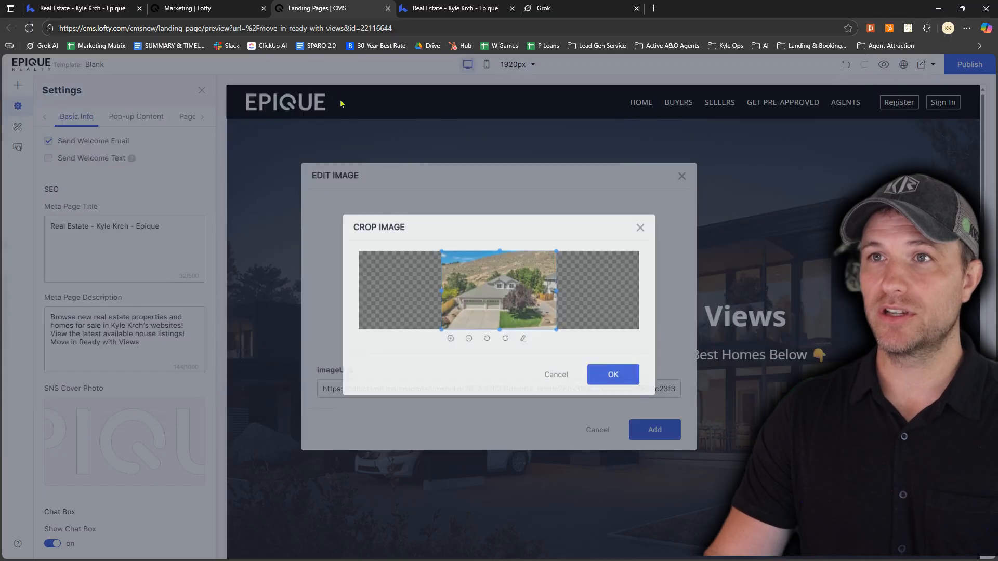
left_click(613, 380)
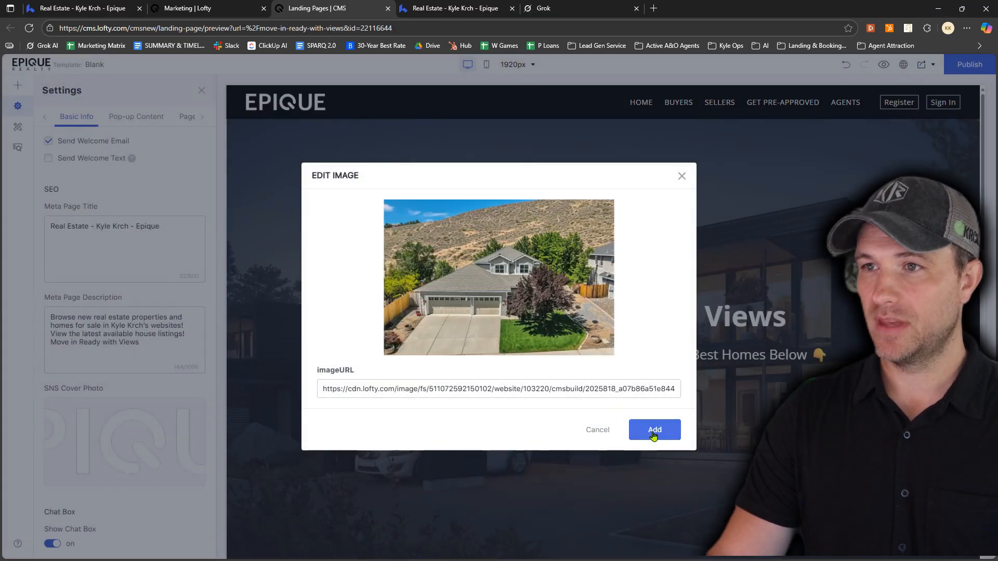
left_click(654, 432)
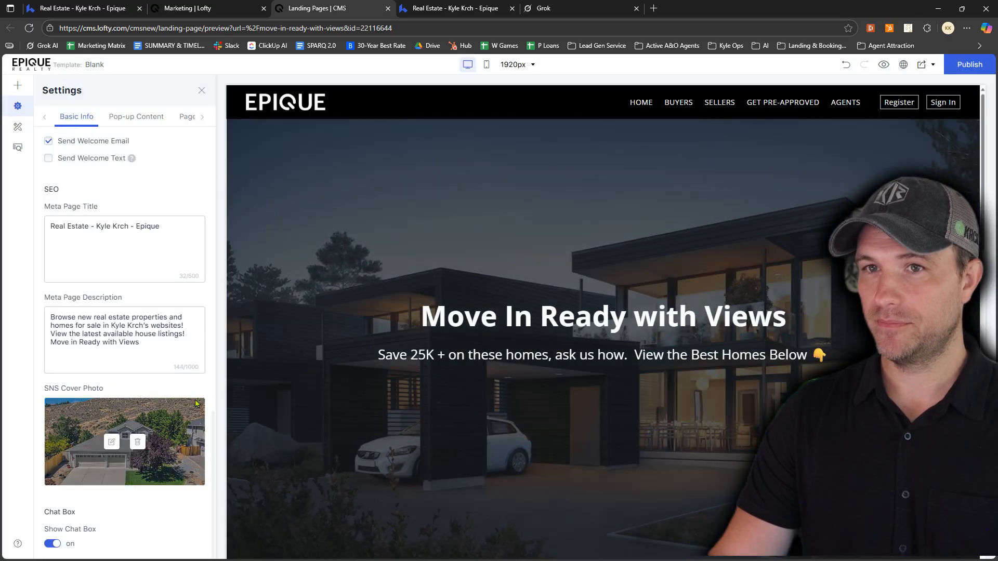
Publish the landing page with its new cover photo, dismiss the social promotion offer, and open the live site
scroll(151, 381, "up", 15)
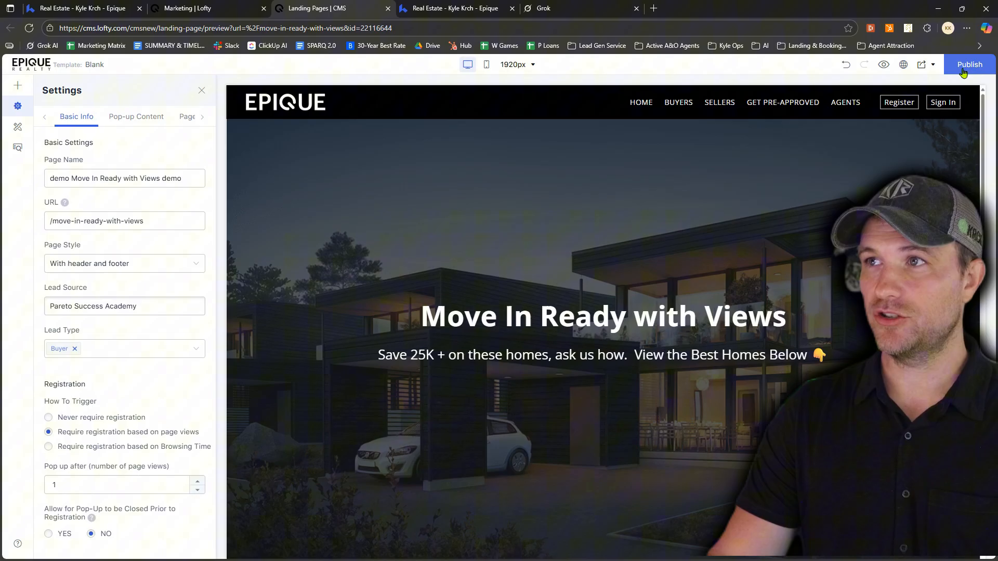
left_click(962, 67)
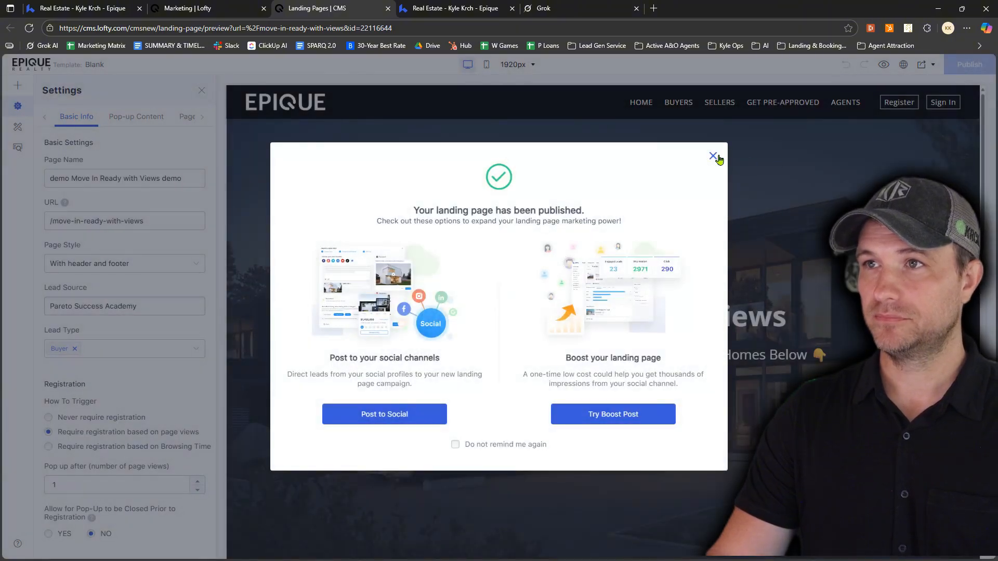
left_click(714, 157)
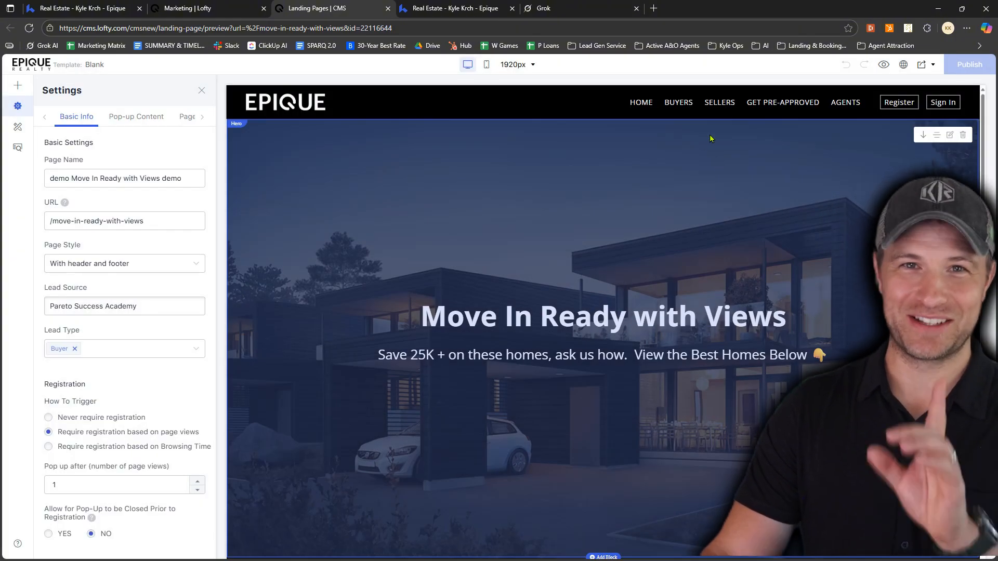
left_click(903, 70)
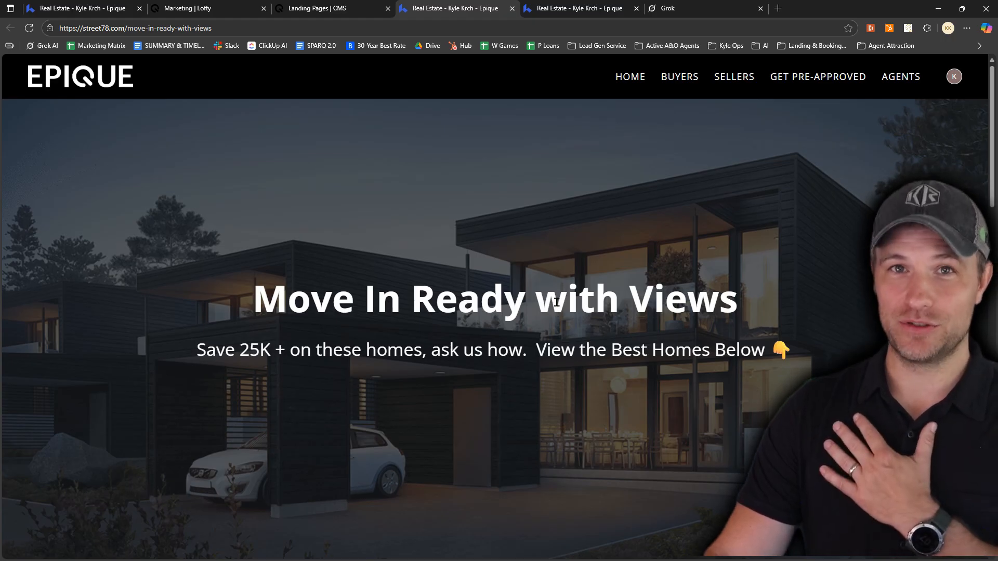
Open the live page's URL in a private browsing window to check the registration pop-up, and return to the regular window
mouse_move(959, 78)
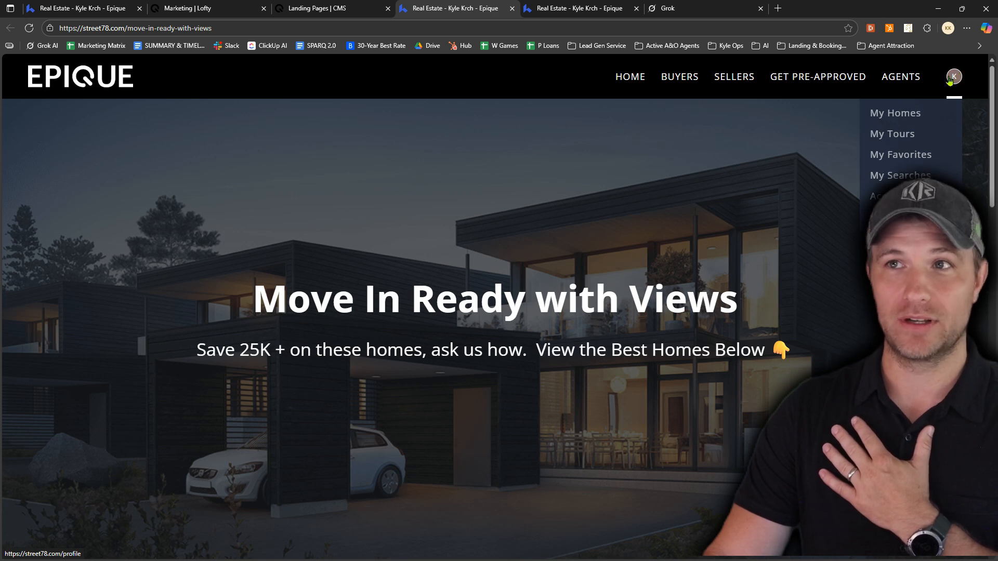
left_click(230, 29)
key("ctrl+c")
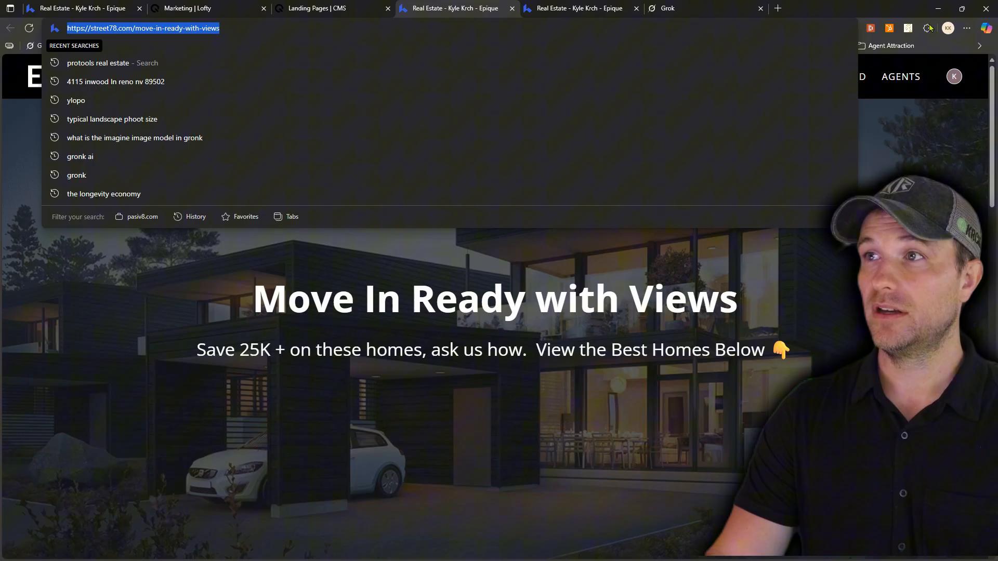
left_click(966, 28)
left_click(827, 79)
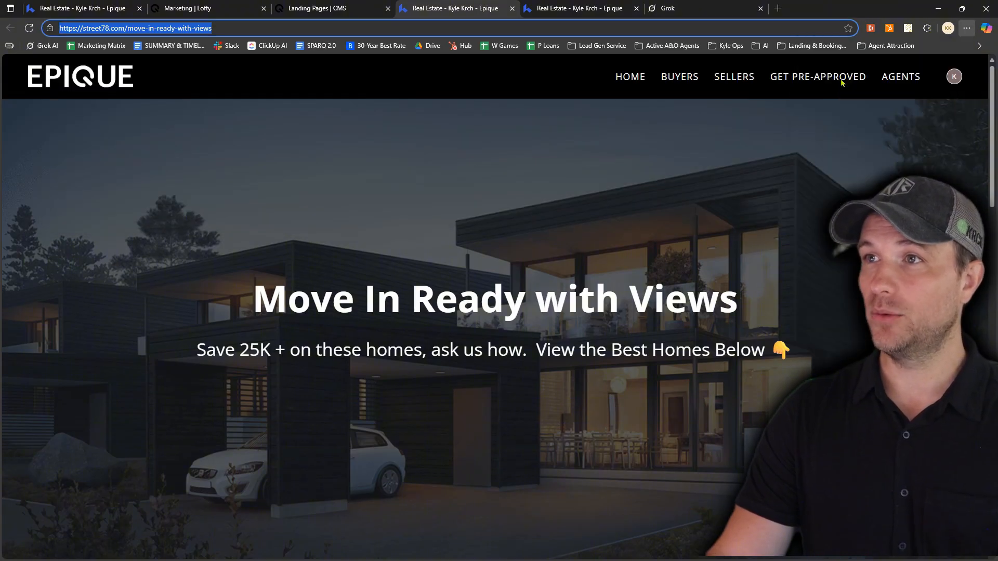
key("ctrl+v")
key("Return")
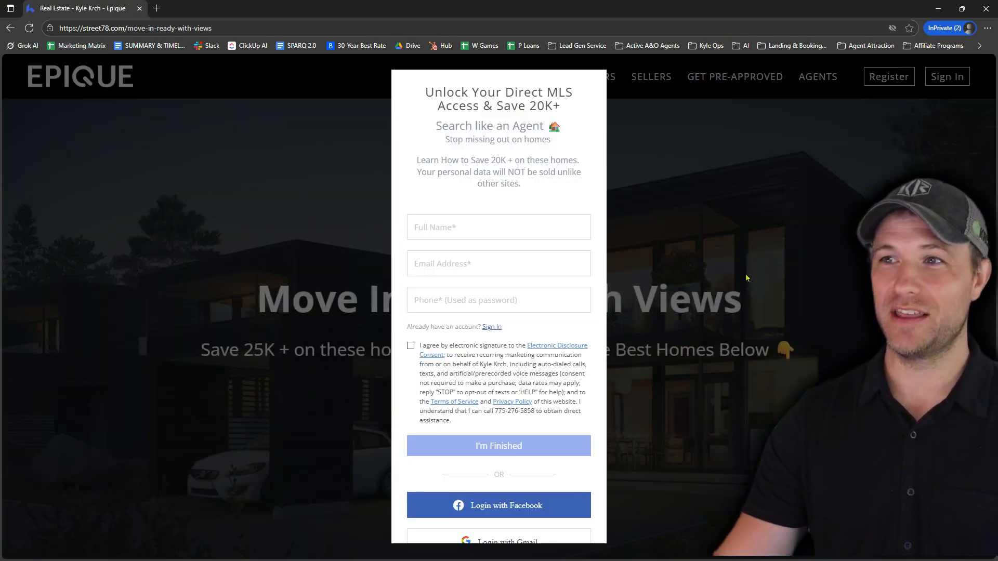
left_click_drag(448, 15, 449, 0)
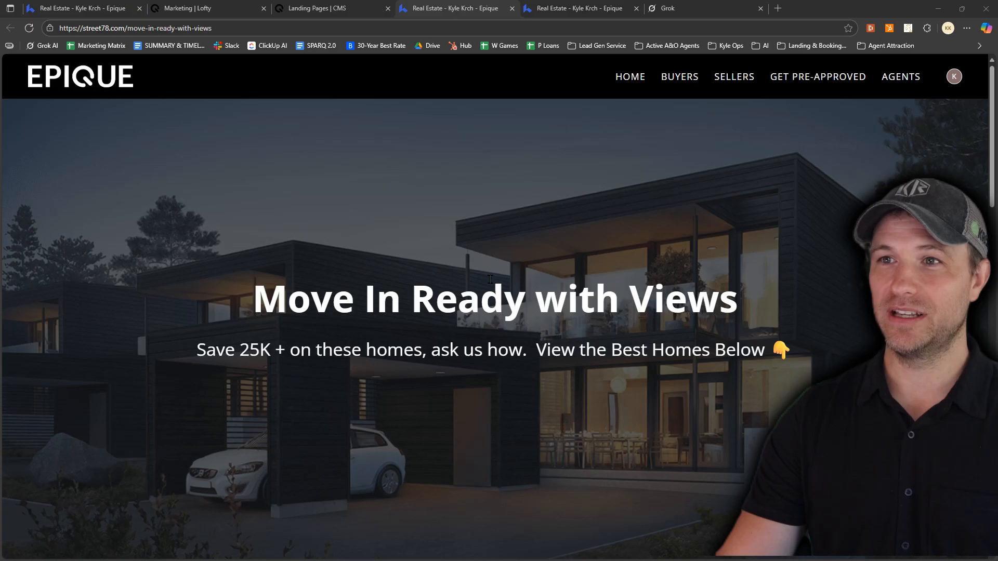
Review the live page's hero banner and the "Move In Ready with a View" listings section
scroll(519, 276, "down", 8)
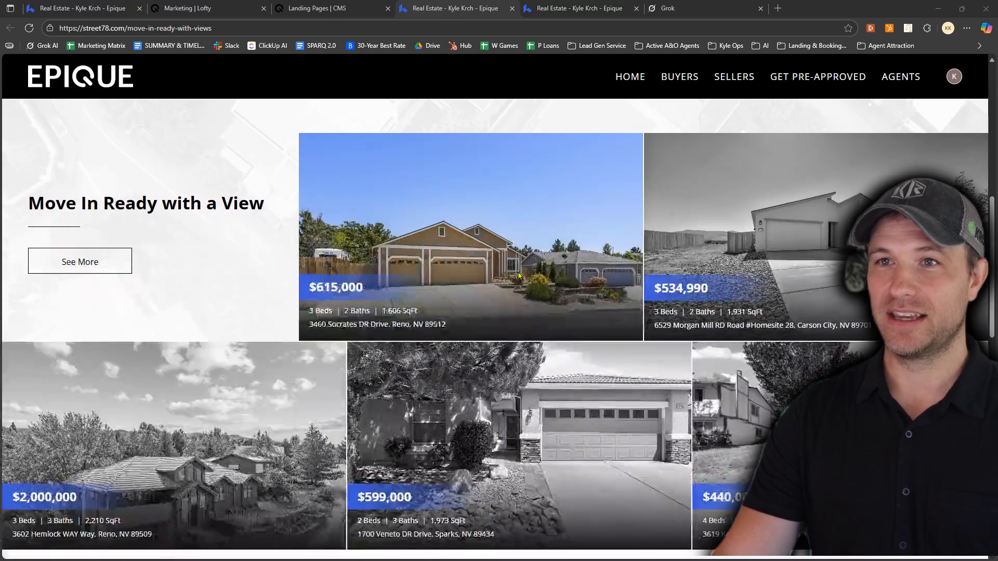
scroll(516, 273, "down", 10)
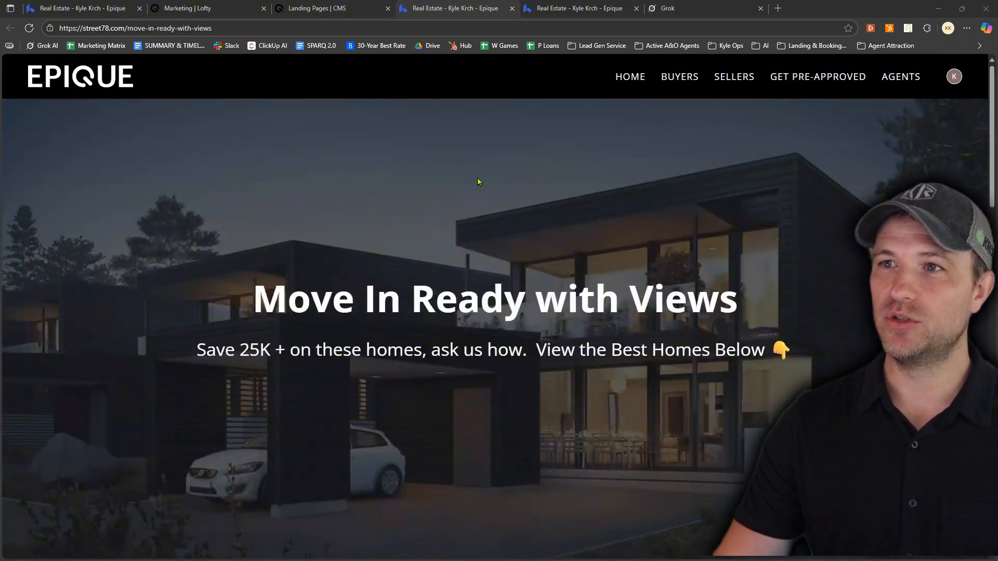
scroll(366, 228, "down", 1)
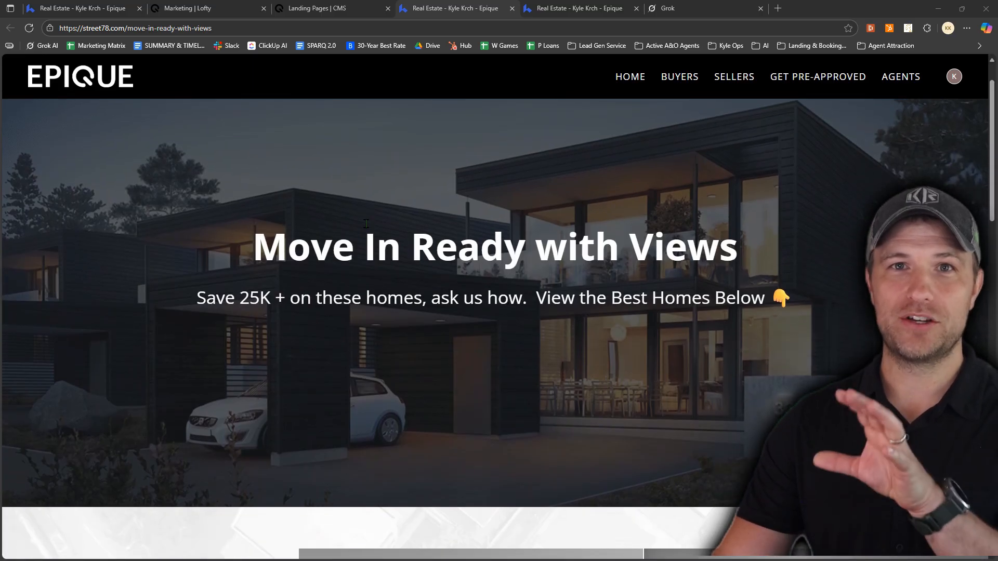
scroll(366, 227, "up", 1)
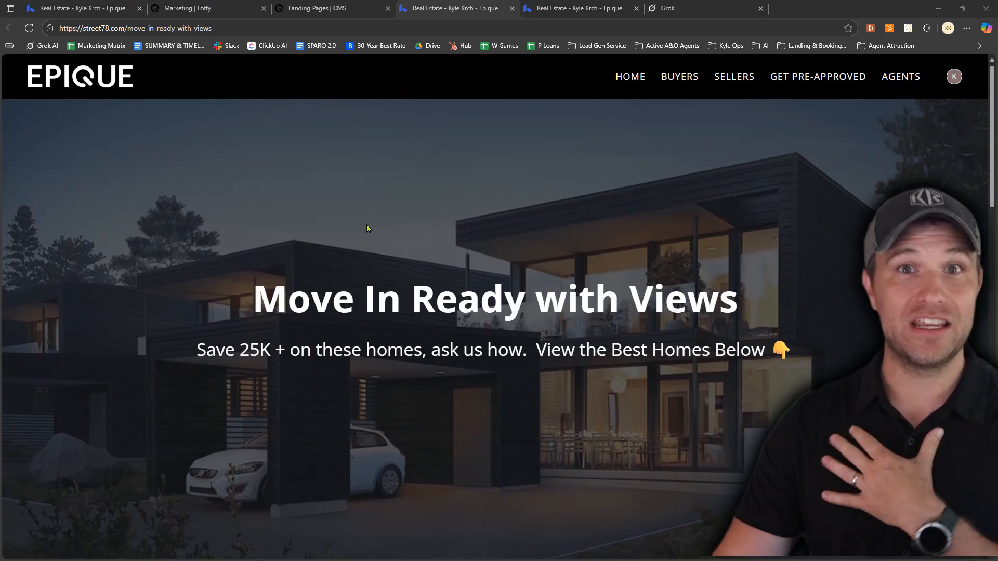
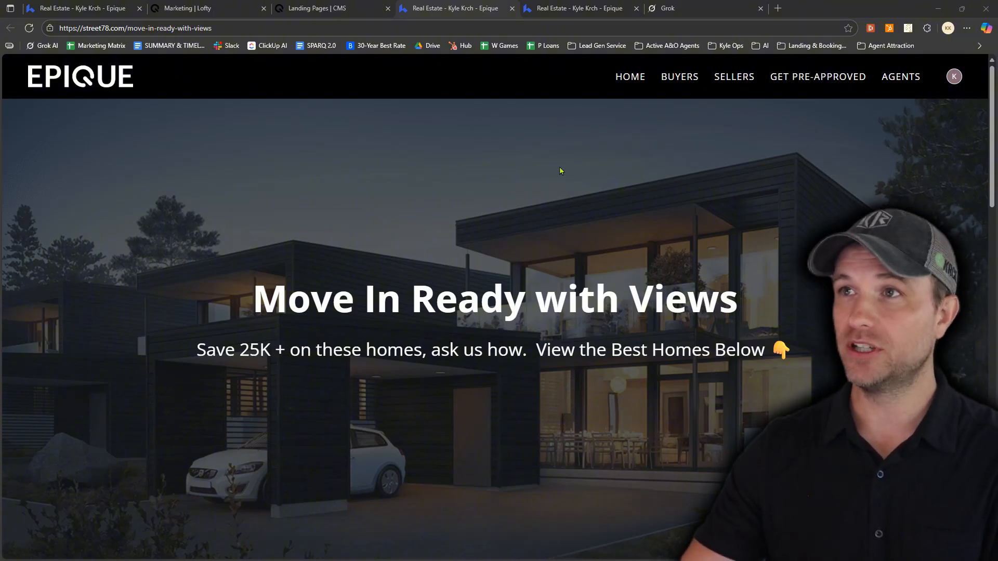
Open the full results of the live page's "Move In Ready with a View" section and look through the homes
left_click(681, 9)
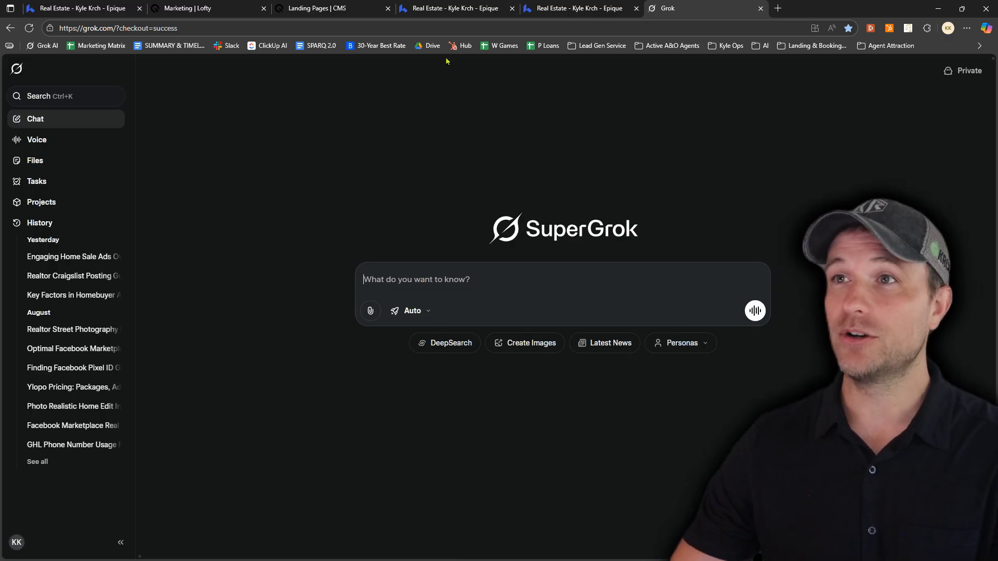
left_click(422, 6)
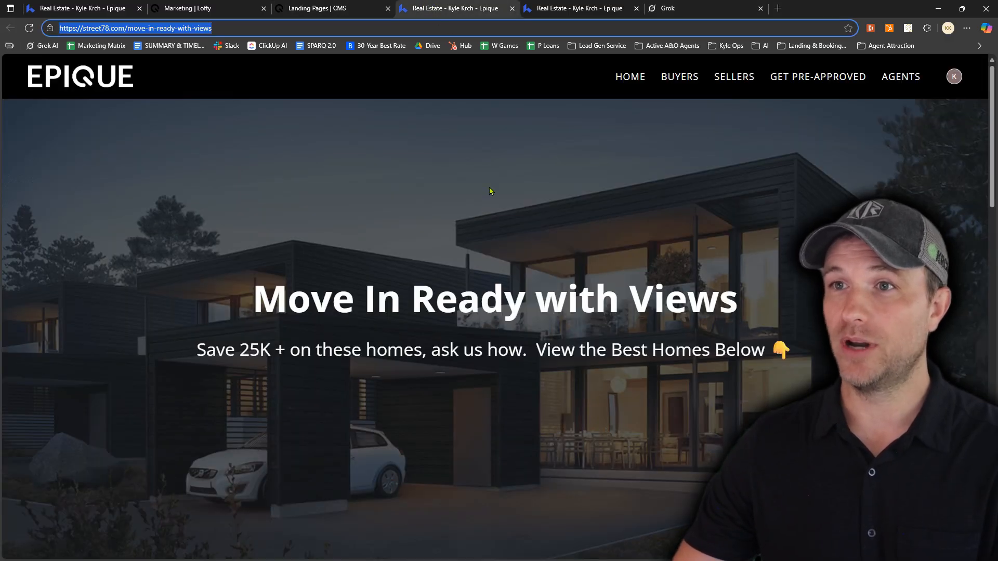
scroll(499, 239, "down", 6)
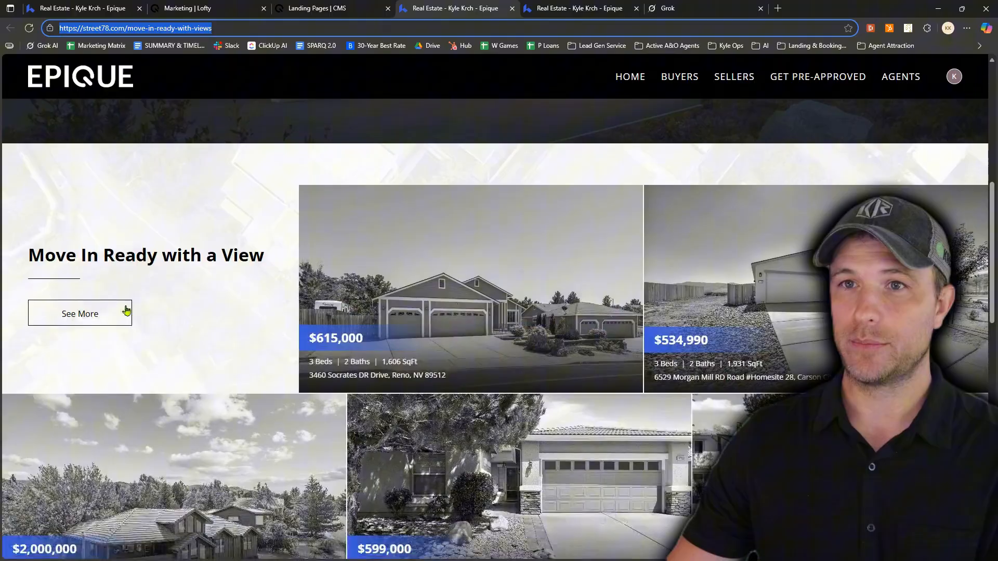
left_click(98, 316)
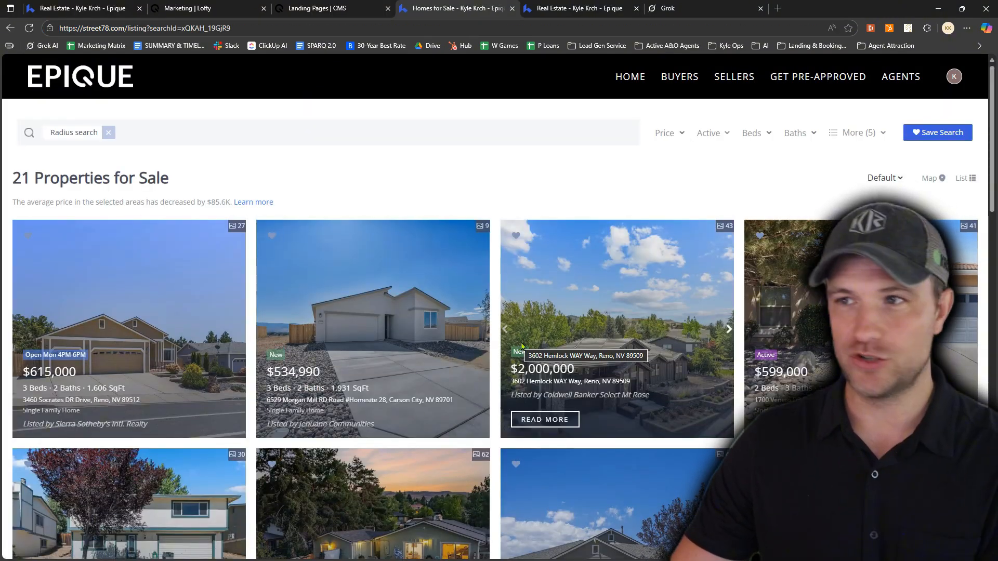
scroll(522, 347, "down", 3)
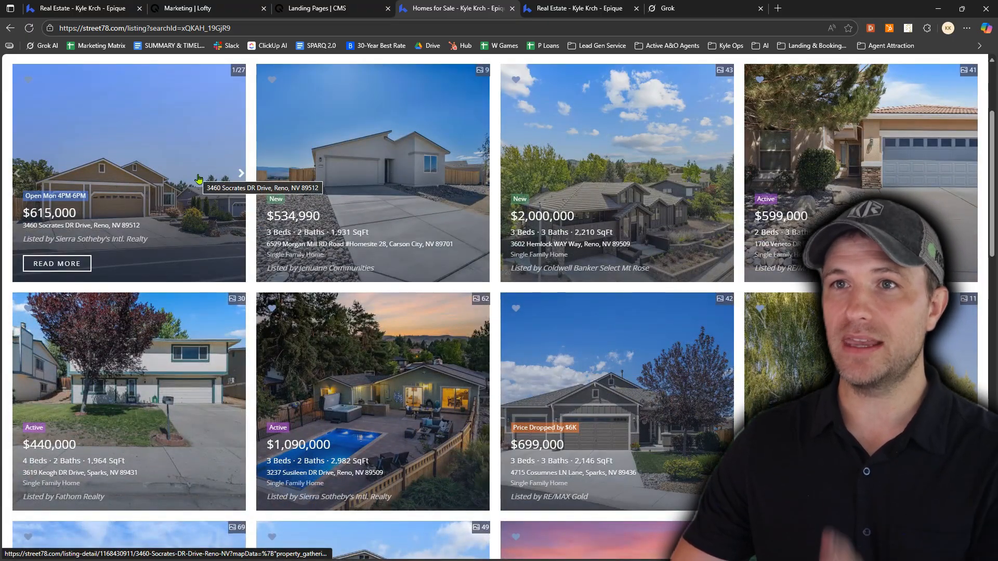
Open the photo gallery of the first listing, the $615,000 home, and capture its front exterior photo as a screenshot
left_click(148, 139)
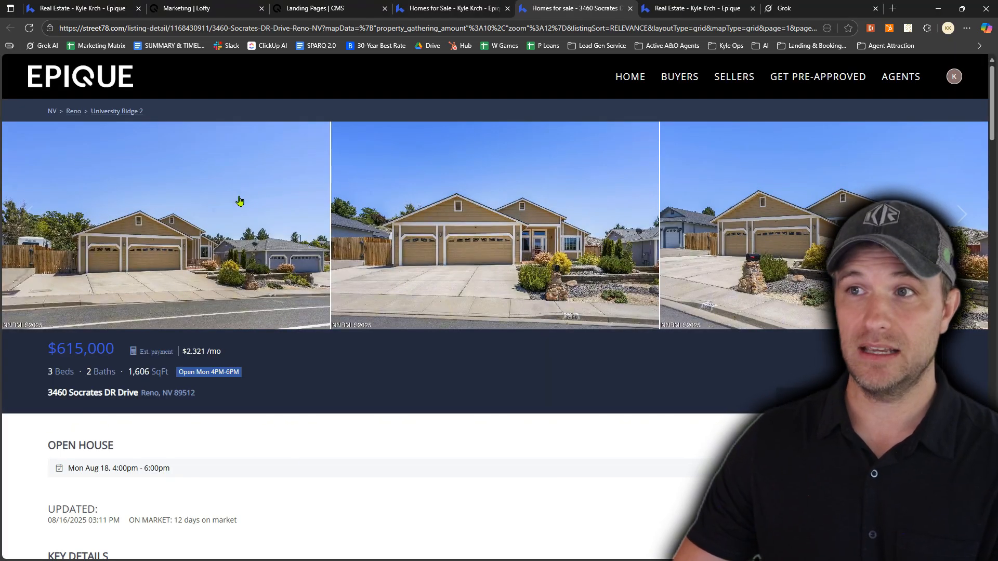
left_click(239, 200)
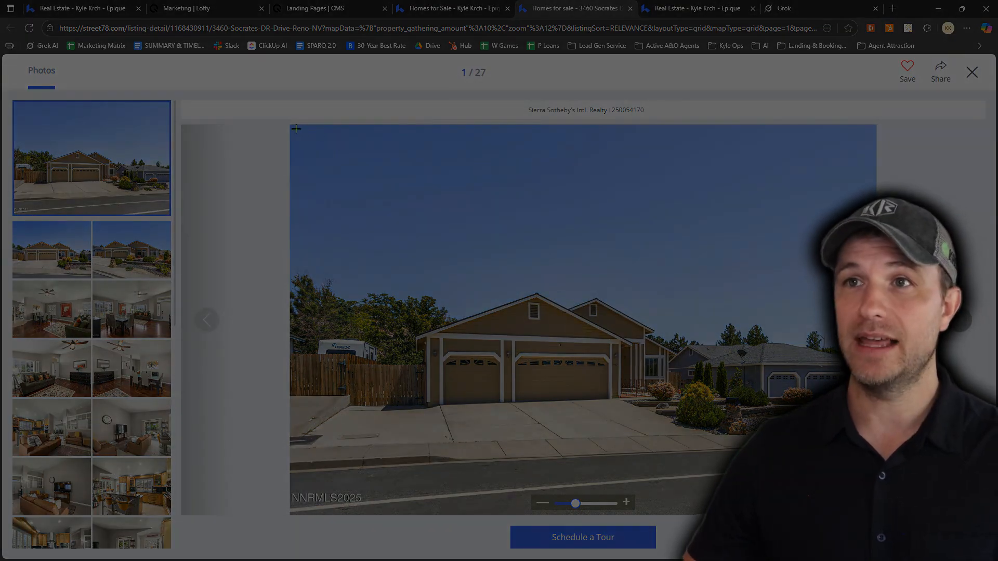
left_click_drag(337, 171, 874, 490)
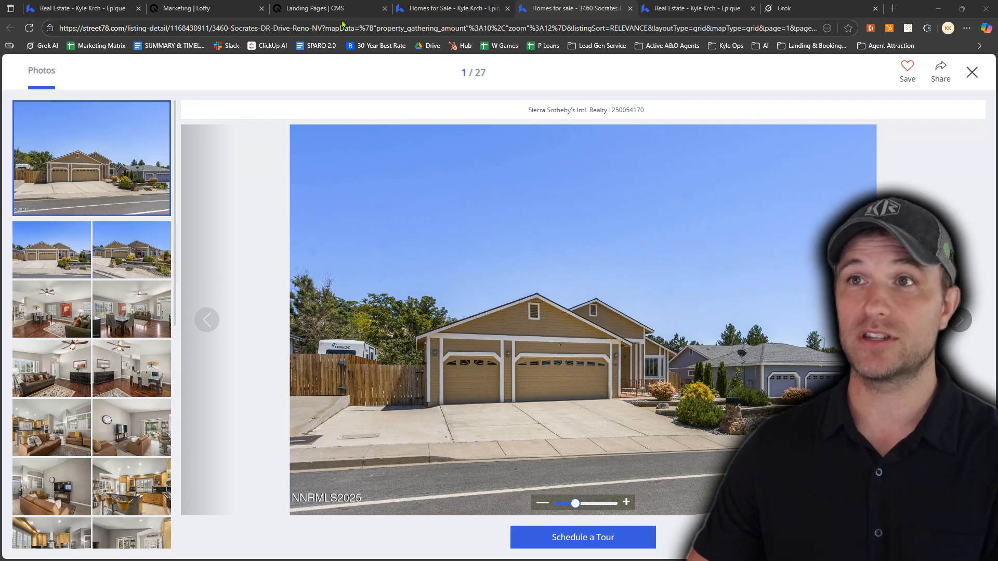
In Grok, submit the captured photo with the prompt "Create a photo realistic daytime photo inspired by this photo, slightly change the color of the home."
left_click(805, 11)
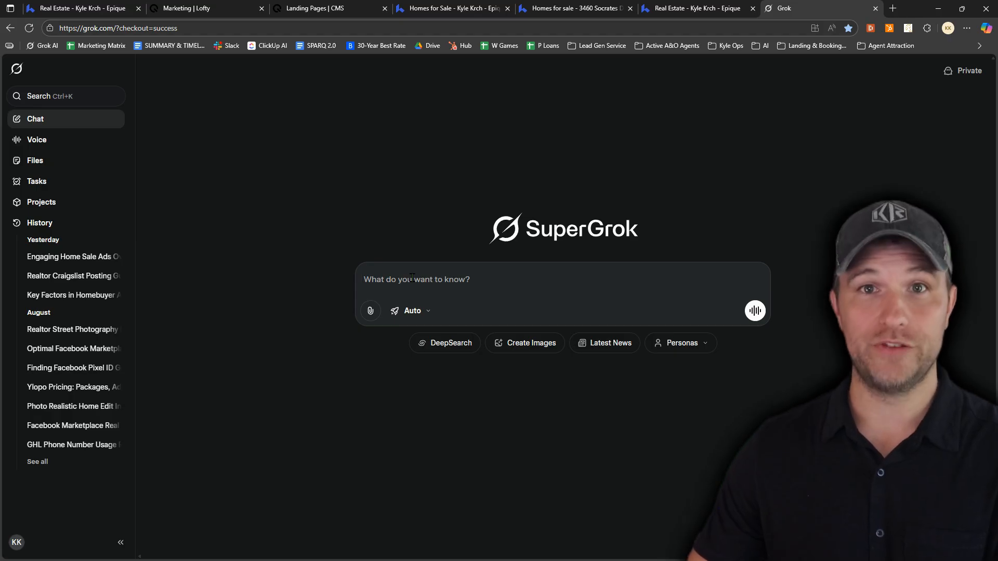
key("ctrl+v")
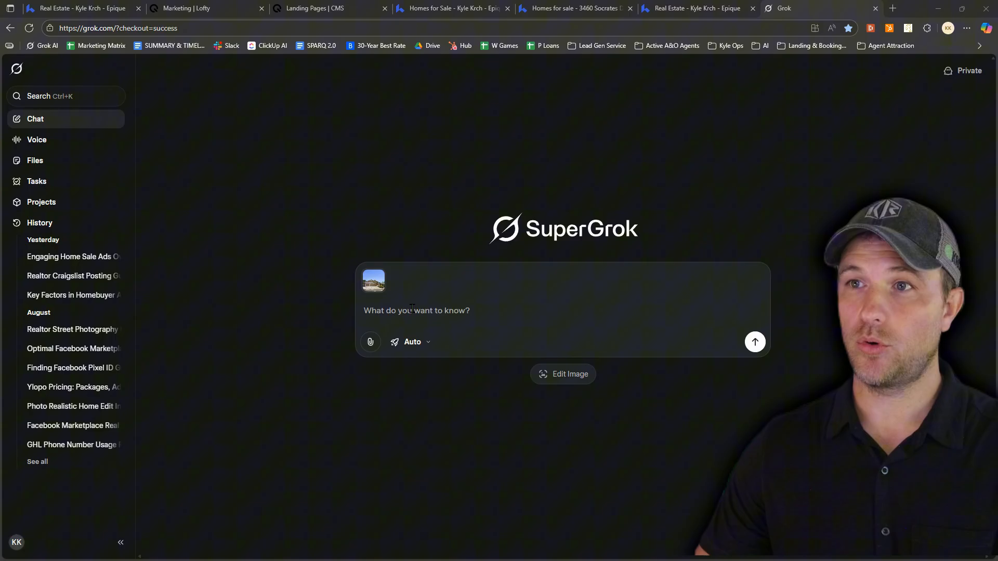
type("Create a photo realistic daytime photo inspired by this photo, slightly change the color of the home.")
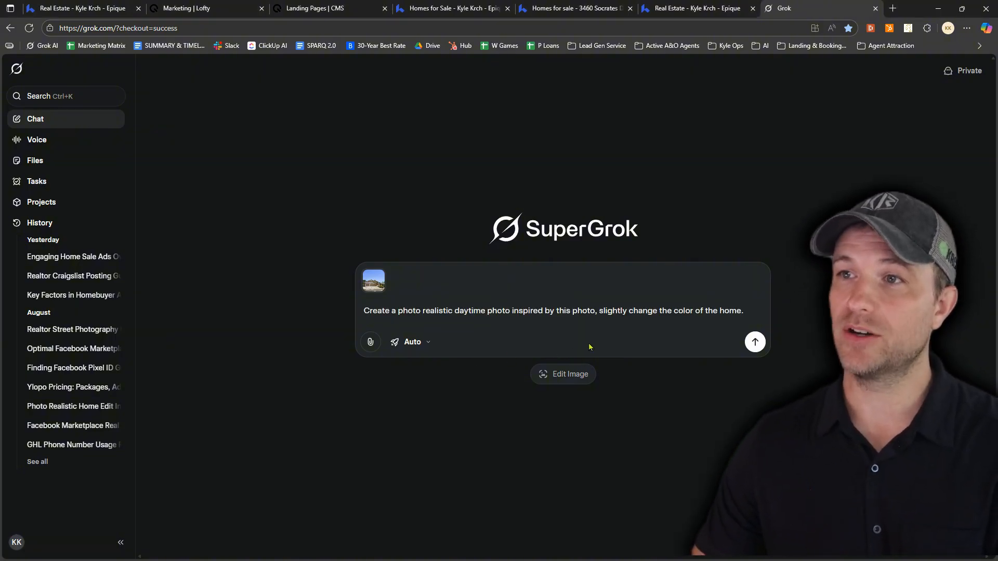
left_click(757, 344)
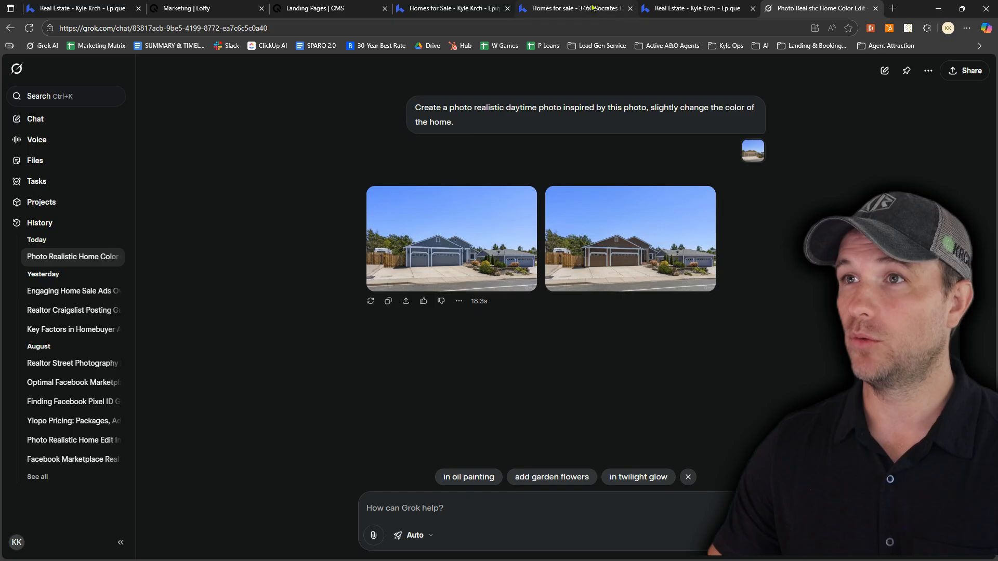
Compare the generated images with the original listing photo and download the blue house version
left_click(671, 7)
left_click(582, 9)
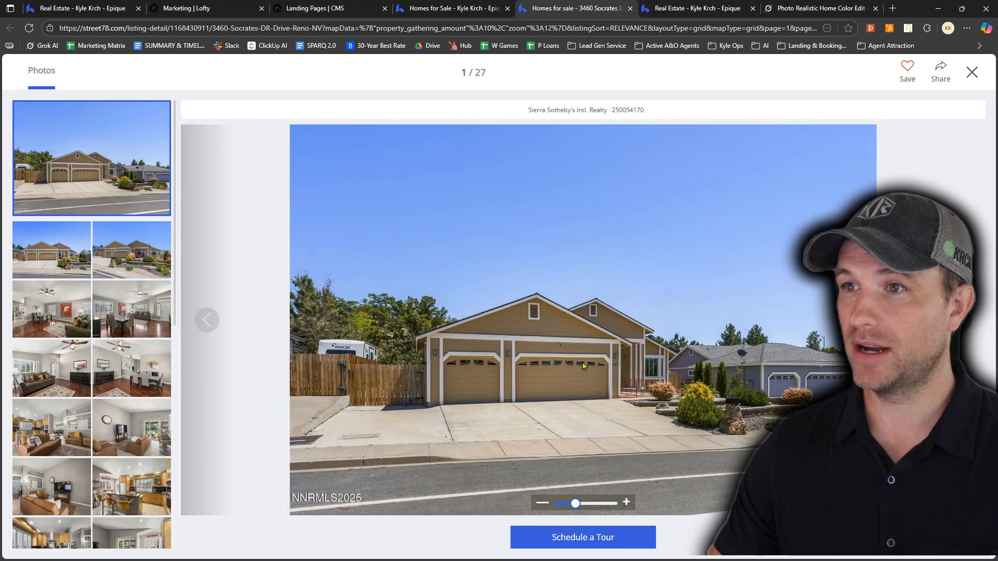
left_click(795, 10)
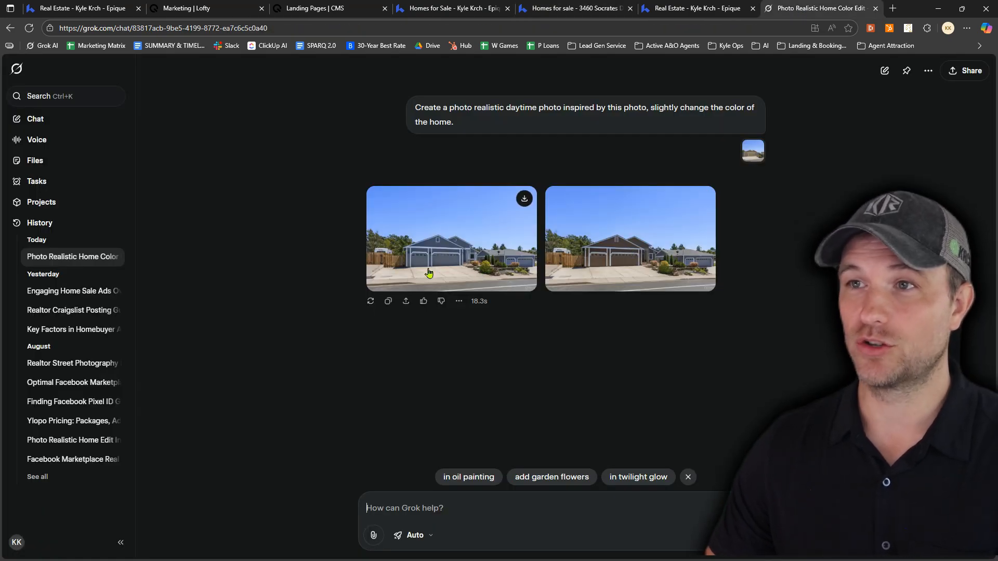
left_click(524, 199)
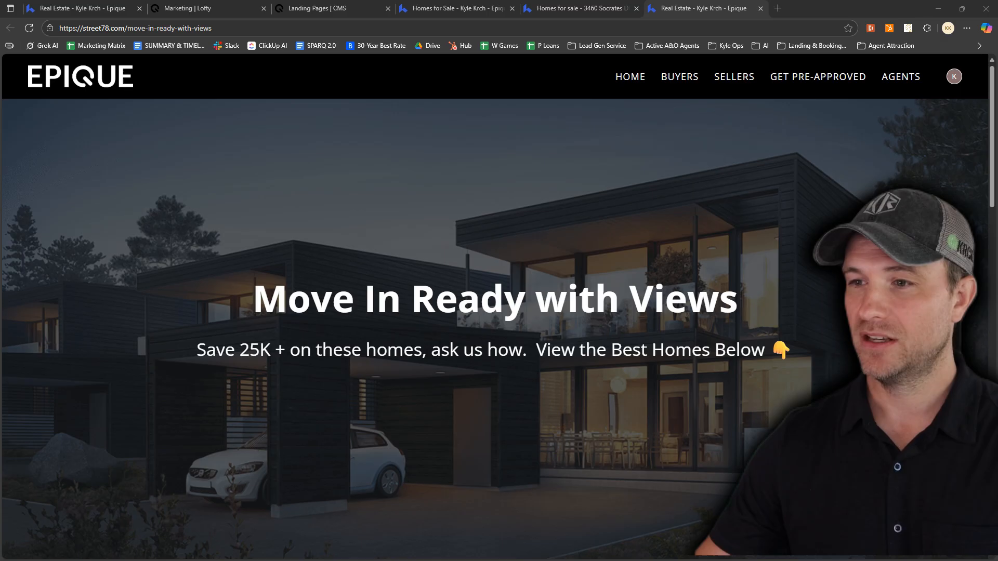
left_click_drag(562, 560, 466, 1)
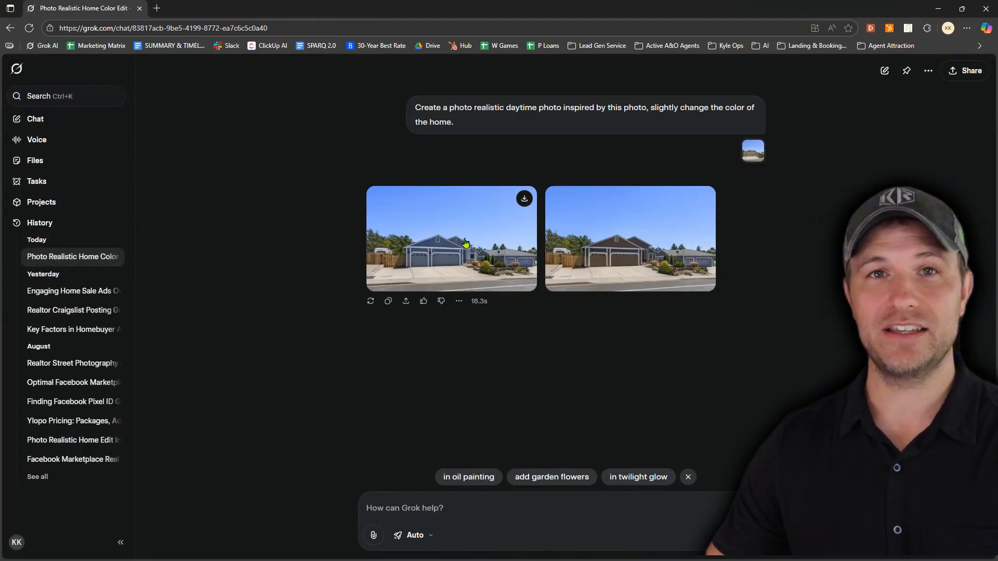
left_click_drag(536, 18, 551, 560)
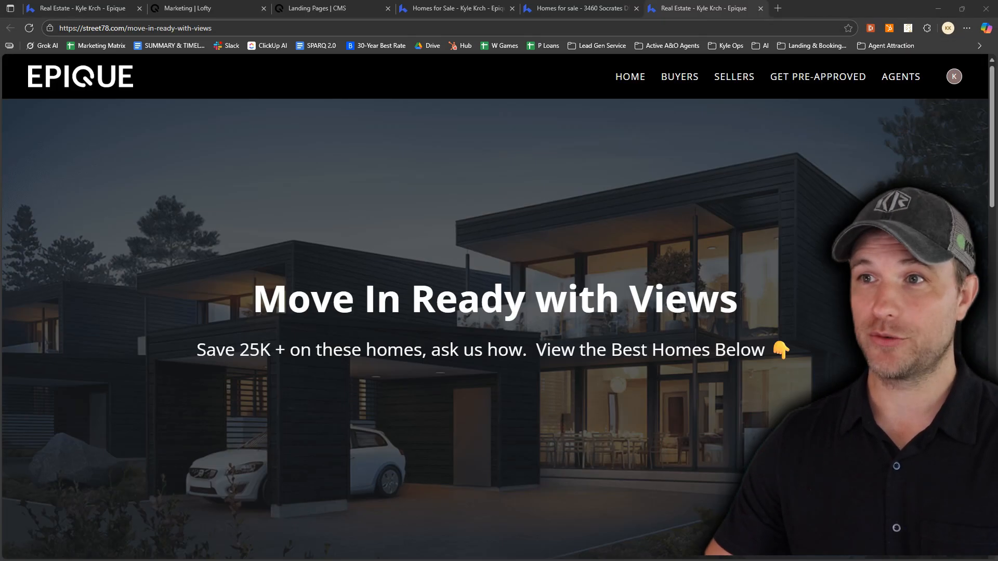
Return to the landing page editor and set the Hero block's background type to Slideshow
left_click(318, 8)
mouse_move(890, 178)
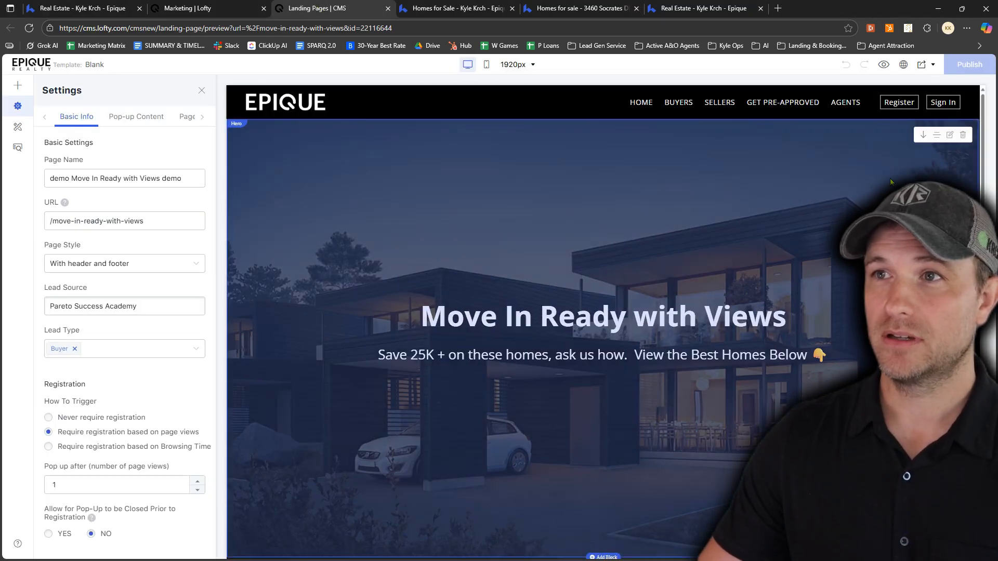
left_click(951, 136)
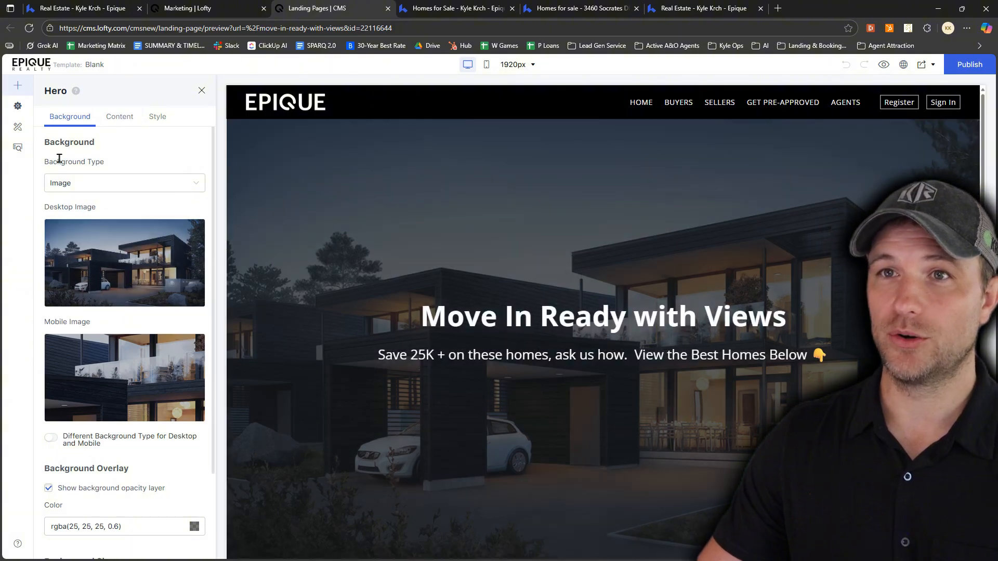
left_click(72, 186)
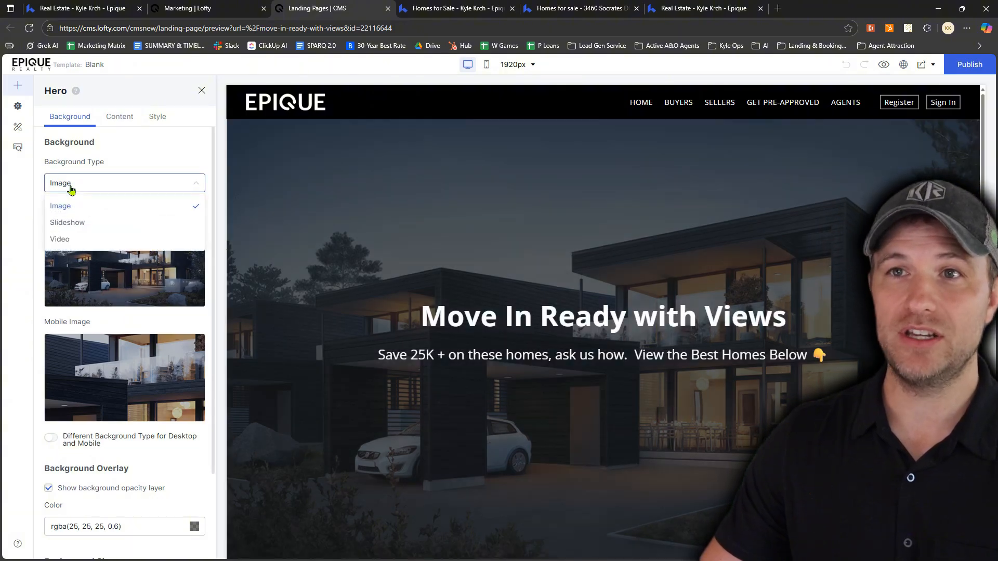
left_click(80, 225)
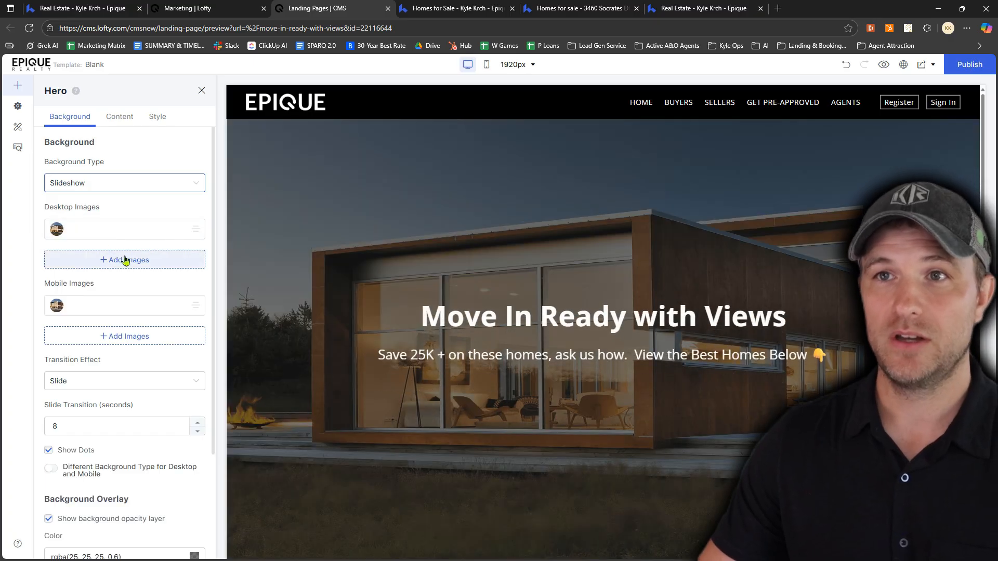
Replace the slideshow's default desktop image with the hillside house image from the "Move in ready with city views" folder, keeping the default crop
mouse_move(165, 232)
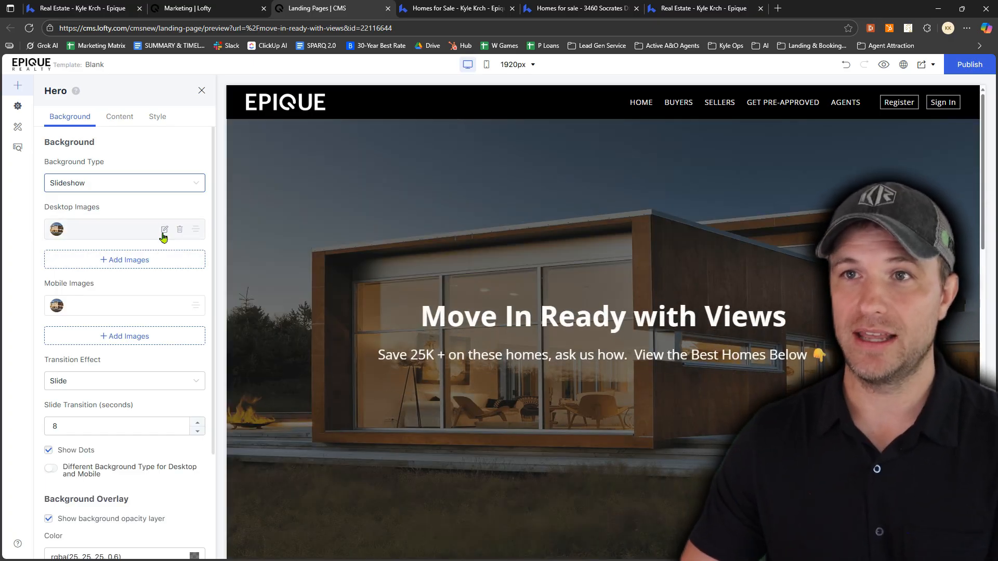
left_click(164, 230)
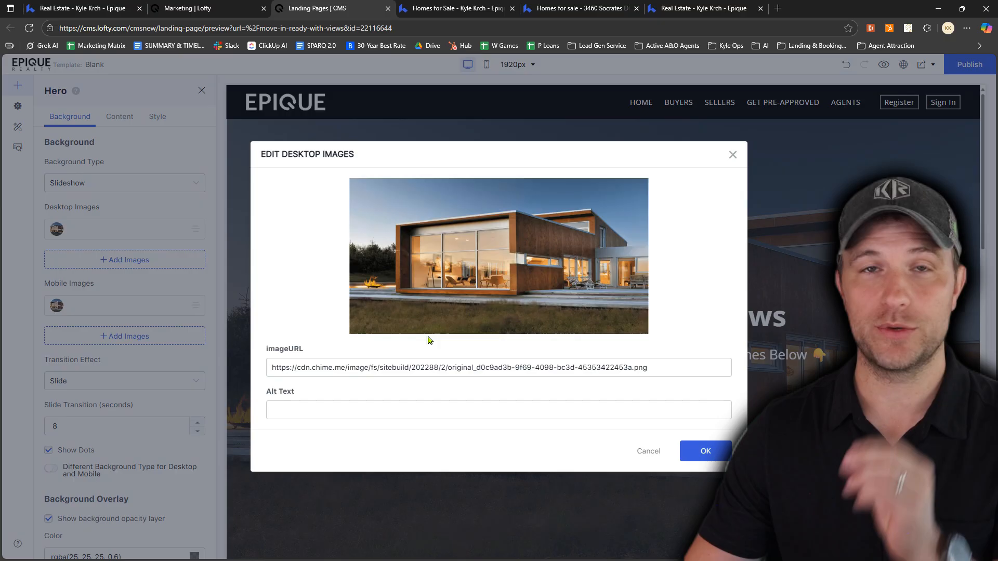
mouse_move(512, 282)
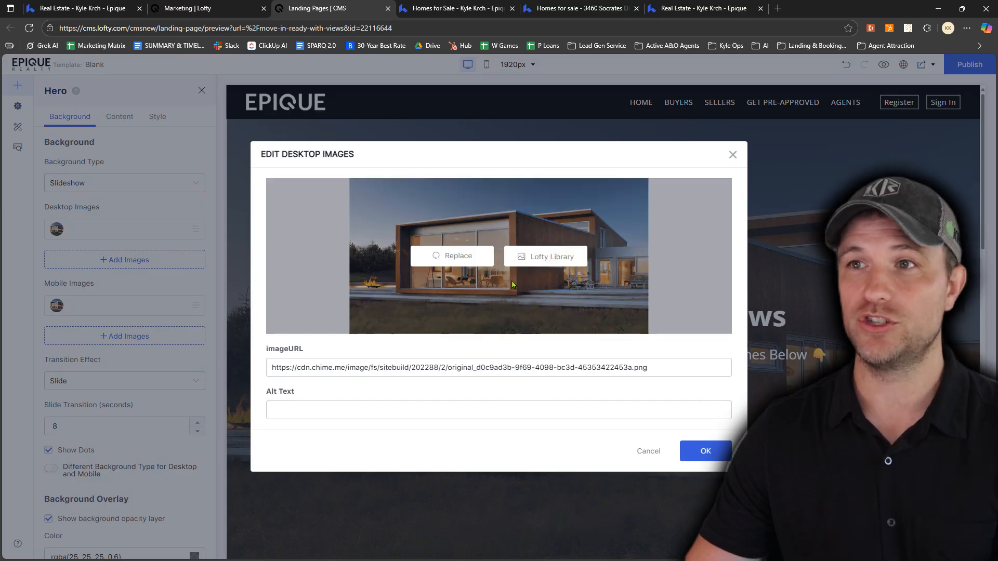
left_click(483, 265)
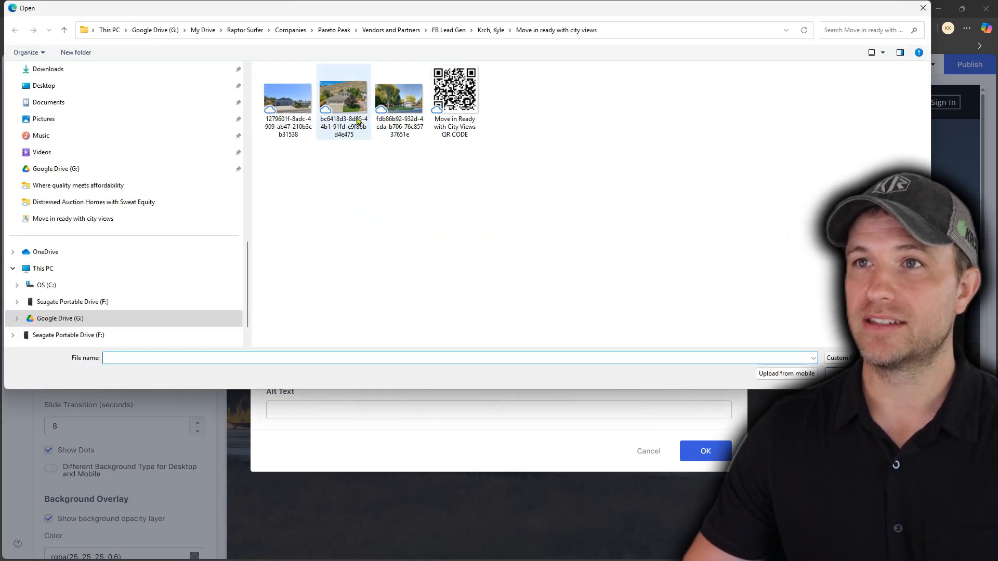
double_click(347, 100)
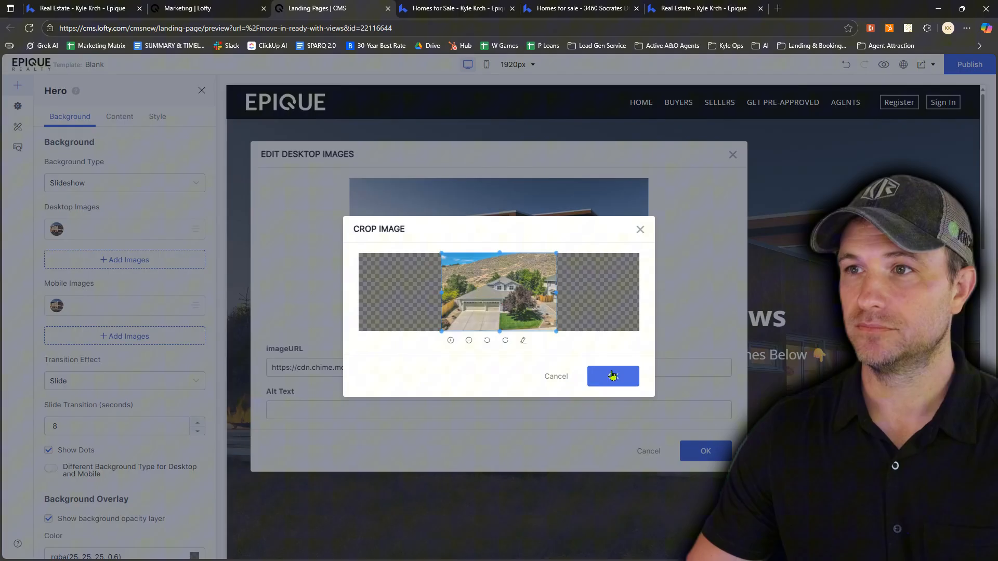
left_click(613, 376)
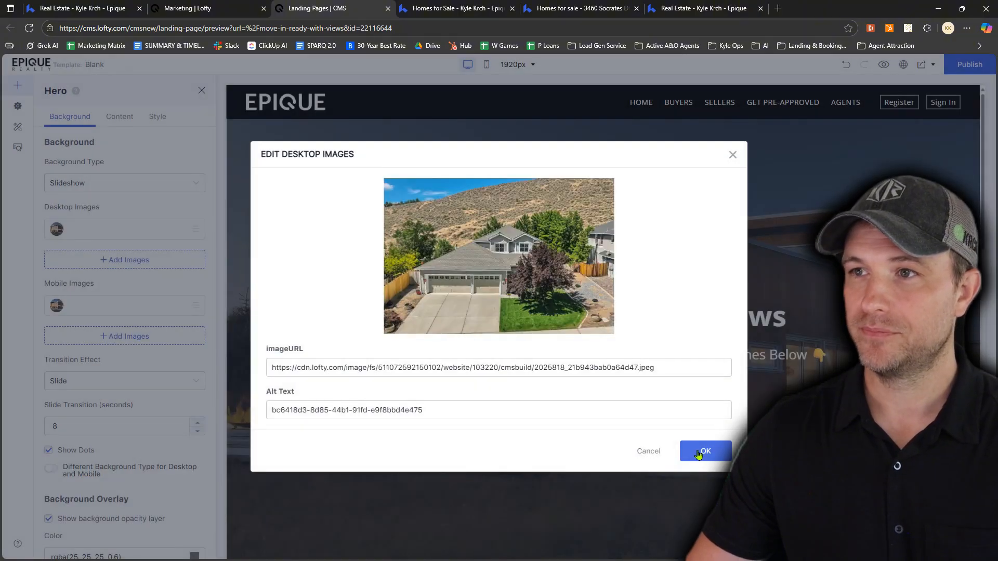
left_click(698, 453)
Add the third folder image, the house with the large tree on its lawn, to the desktop slideshow with the default crop
left_click(121, 262)
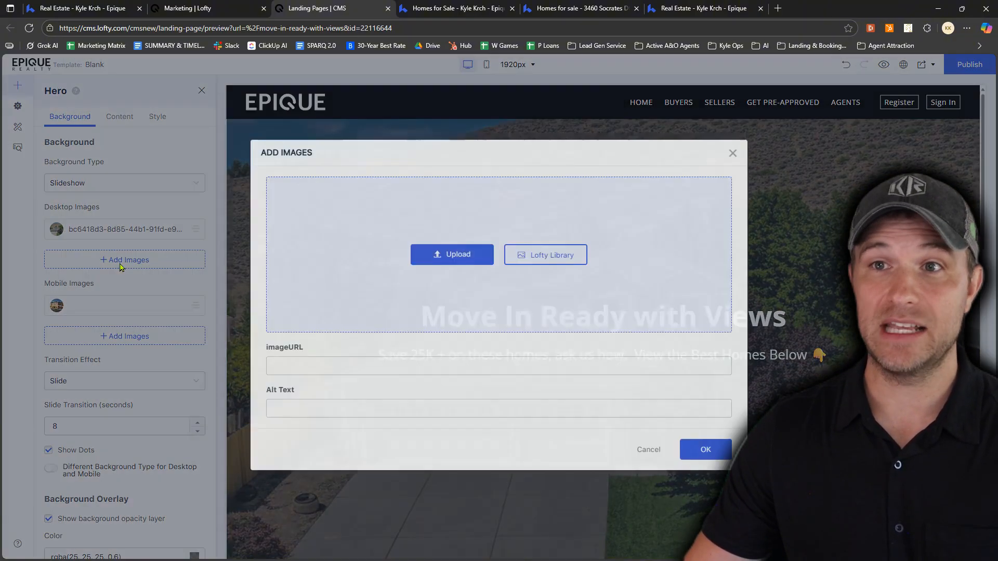
left_click(439, 256)
left_click(396, 104)
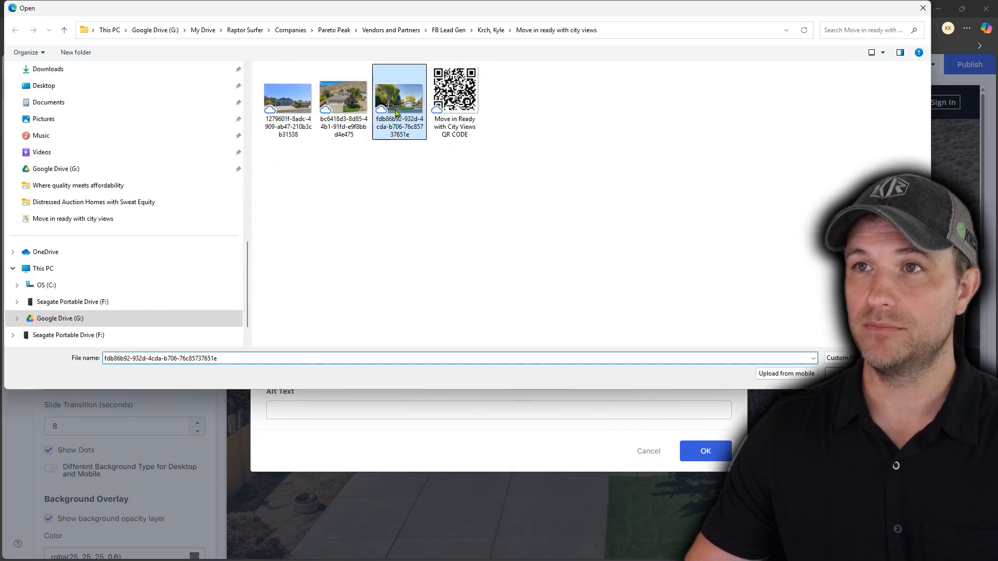
double_click(396, 114)
left_click(624, 380)
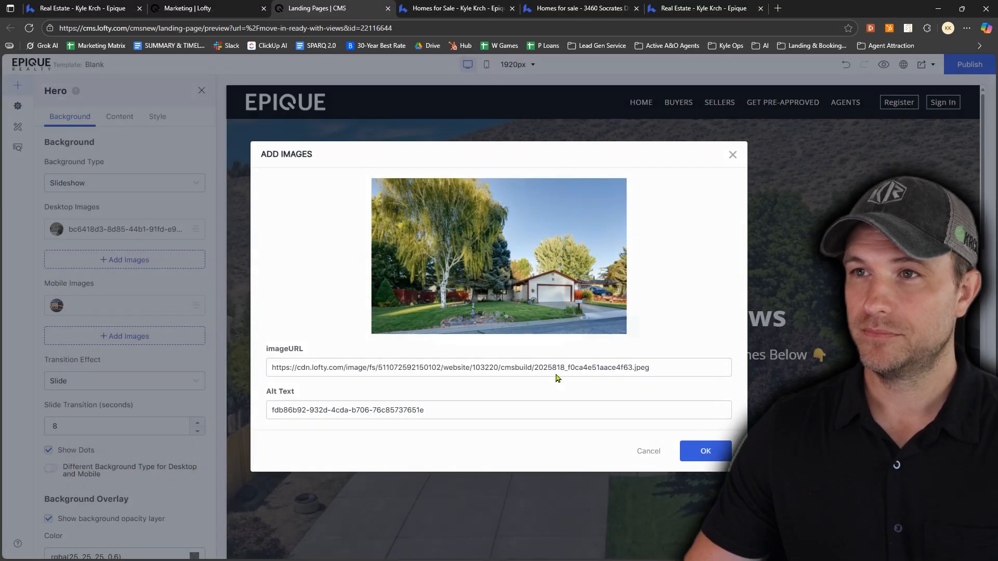
left_click(692, 451)
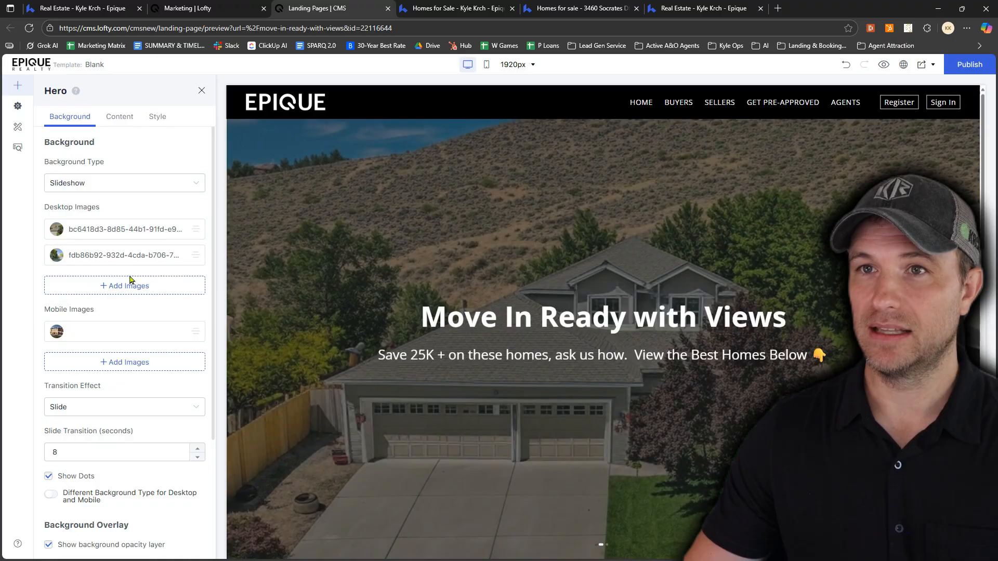
Add the first folder image, the blue house with two garage doors, to the desktop slideshow with the default crop
left_click(129, 286)
left_click(447, 255)
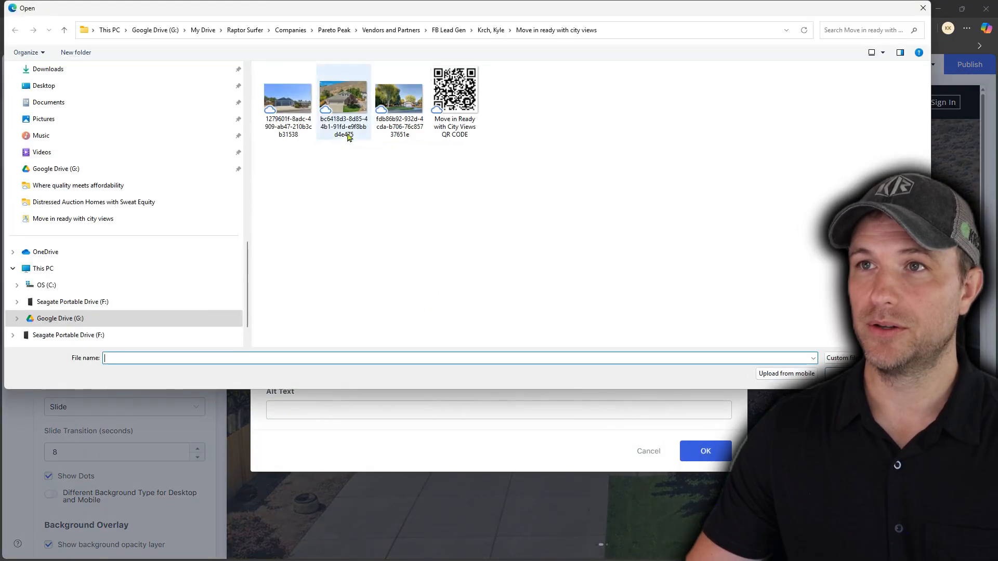
left_click(292, 109)
double_click(292, 109)
left_click(613, 379)
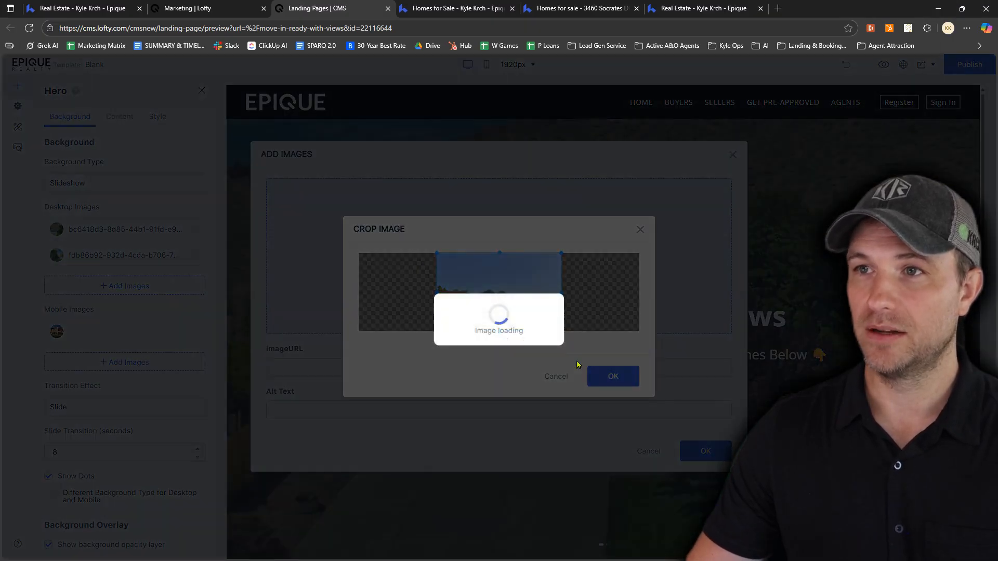
left_click(703, 452)
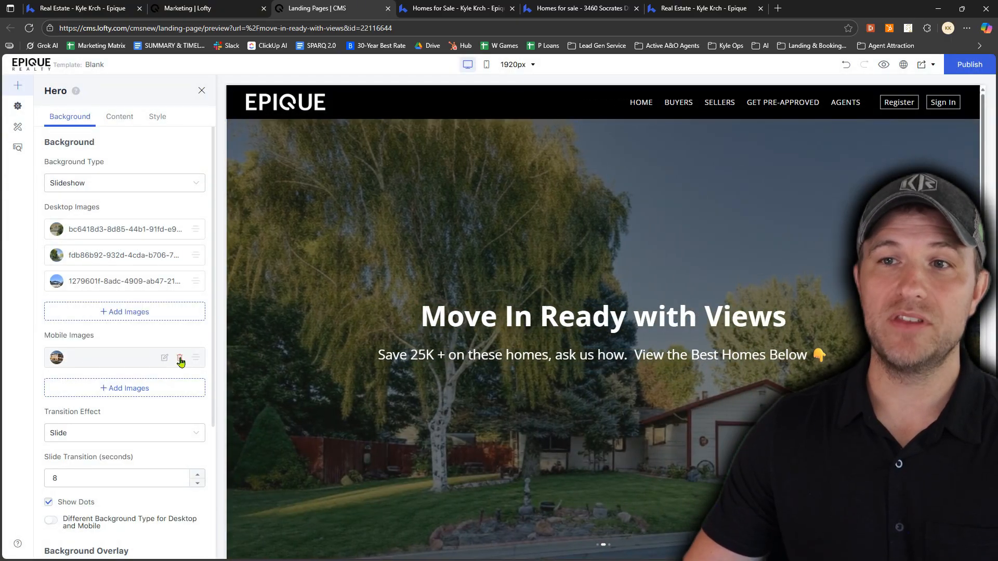
Delete the default image from the Hero slideshow's mobile images and confirm the removal
left_click(180, 359)
left_click(603, 324)
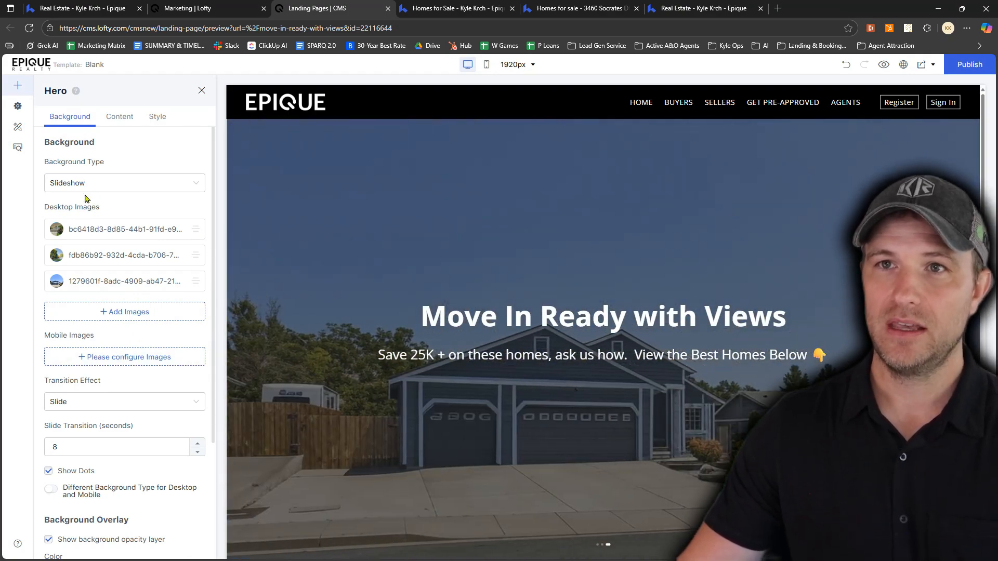
Set the Hero slideshow's slide transition to 3 seconds, publish the landing page and dismiss the publishing dialog
scroll(101, 382, "down", 1)
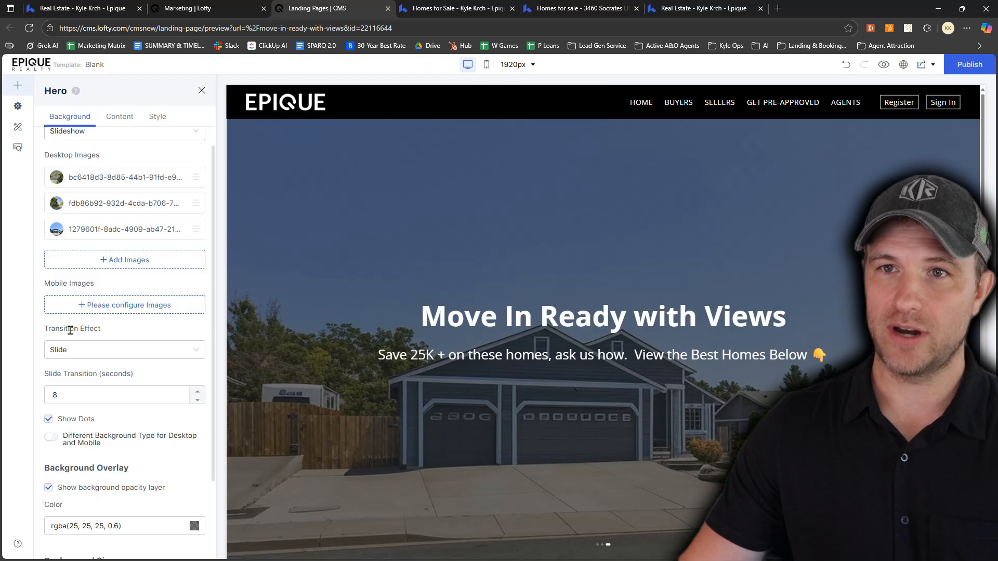
double_click(199, 404)
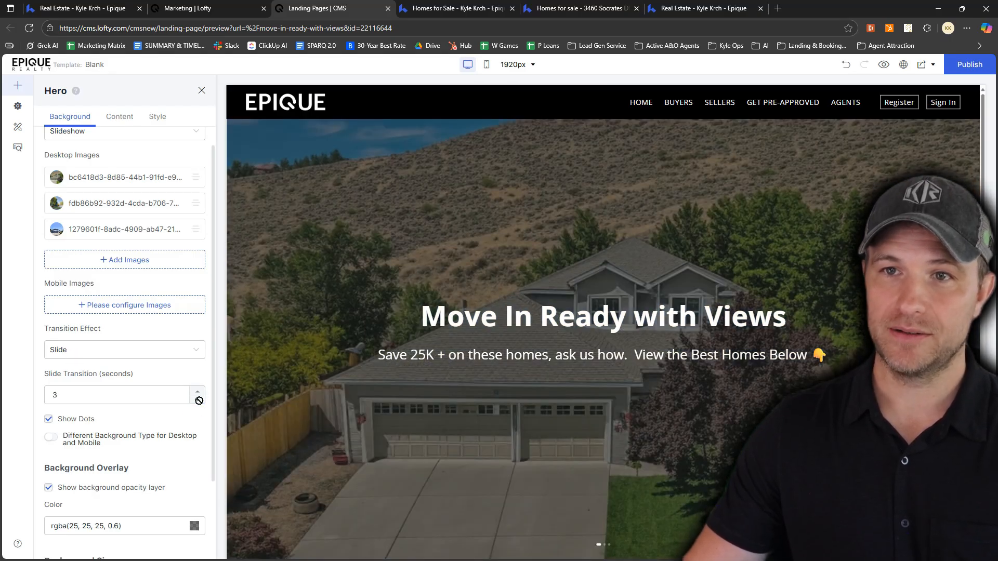
left_click(969, 64)
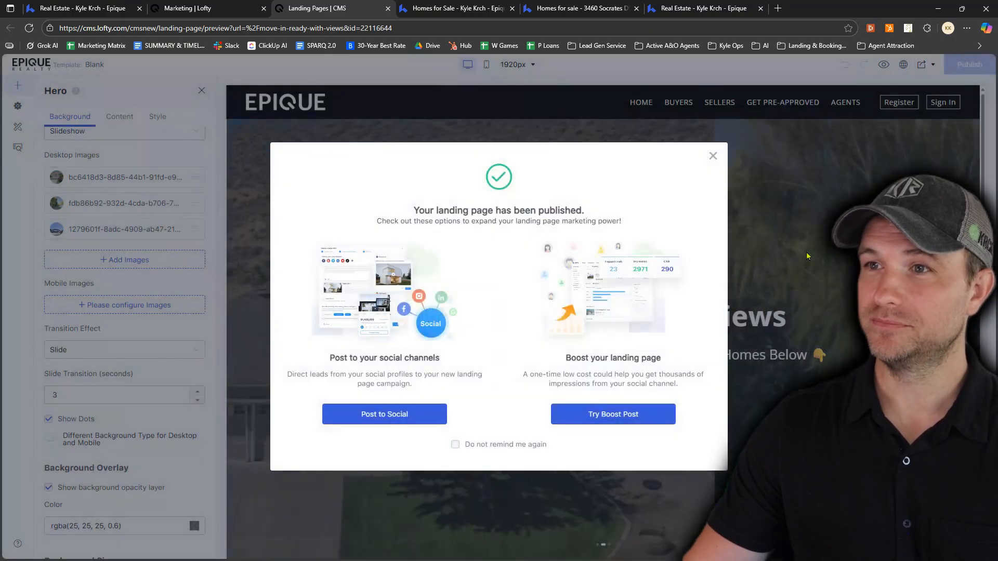
left_click(713, 156)
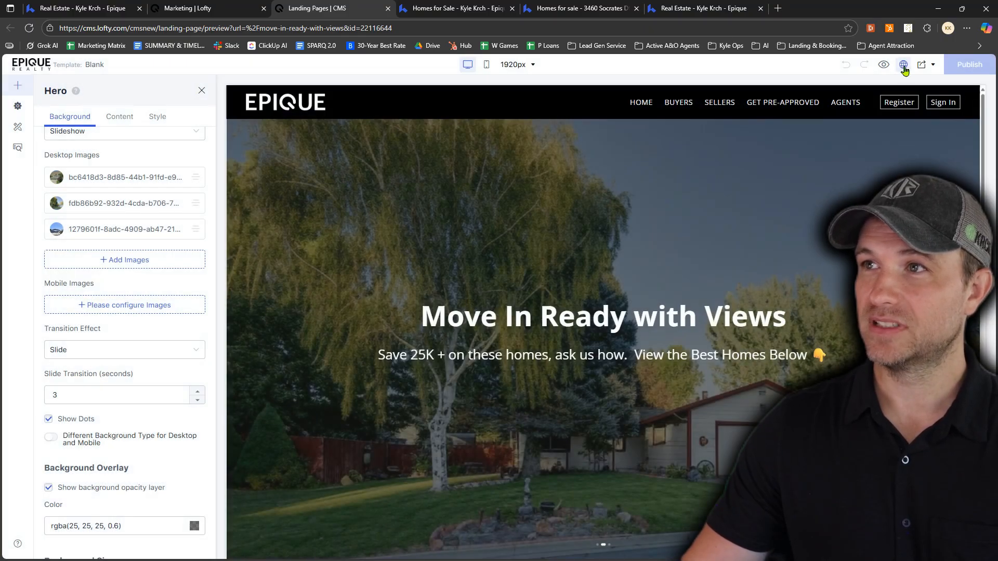
Open the published landing page and examine its slideshow hero, headline, "Save 25K +" subheading and the listings section below
left_click(904, 64)
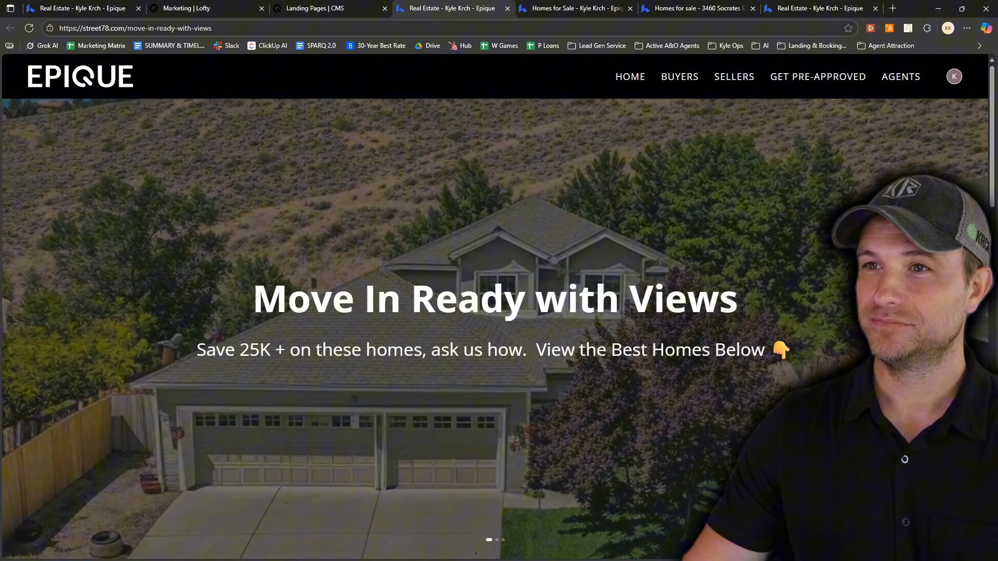
scroll(495, 323, "up", 1)
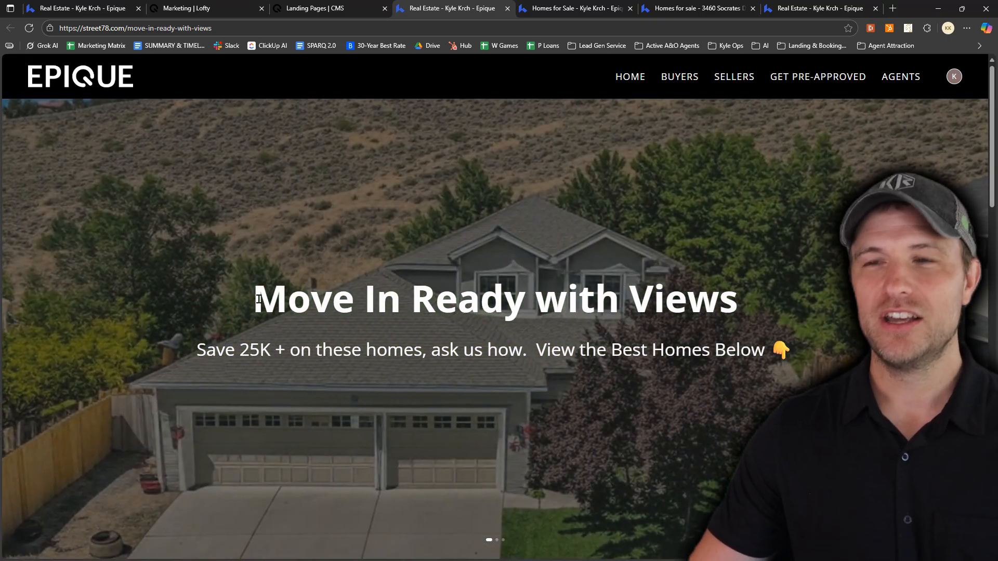
left_click_drag(258, 299, 725, 312)
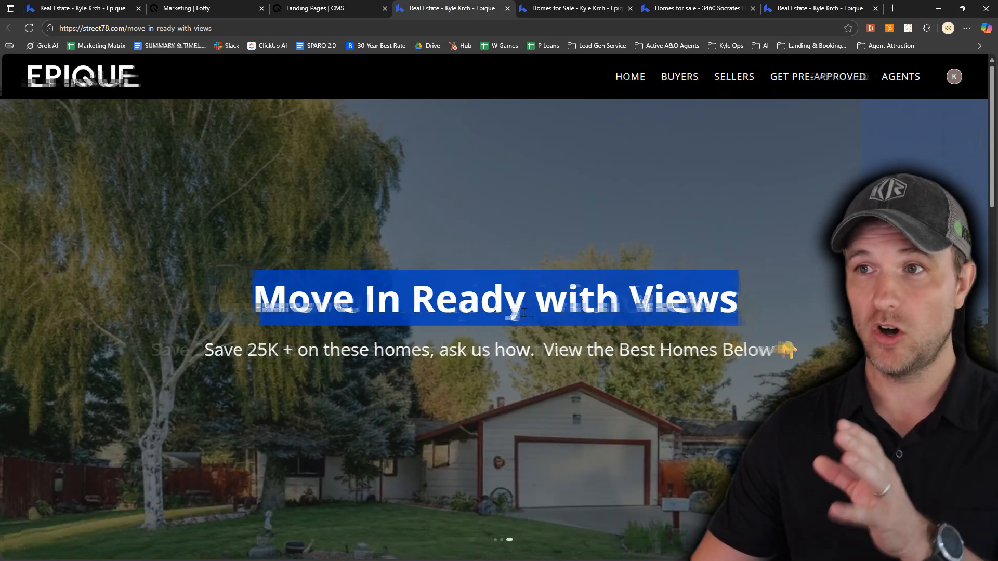
scroll(454, 306, "down", 8)
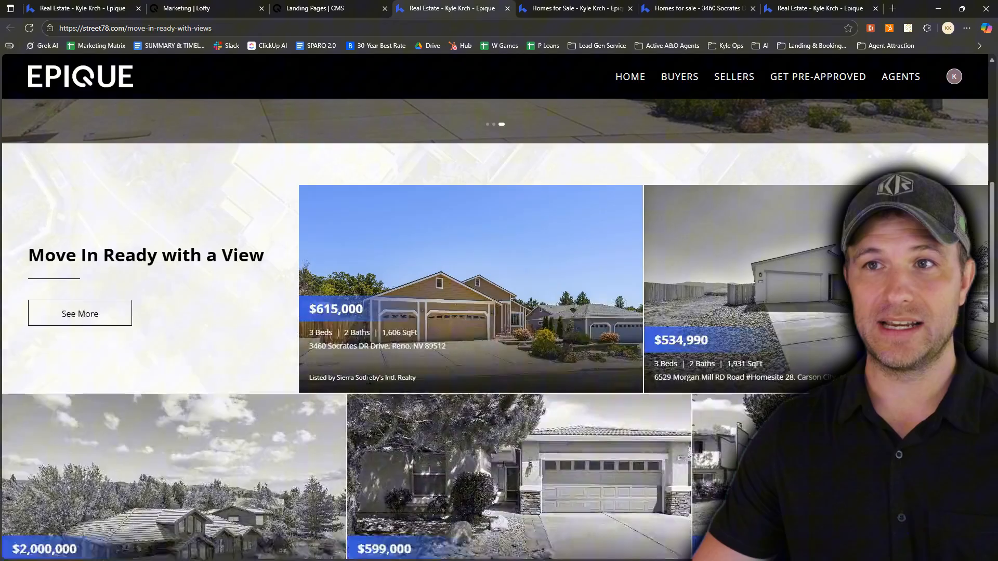
scroll(343, 376, "up", 8)
left_click_drag(199, 352, 424, 368)
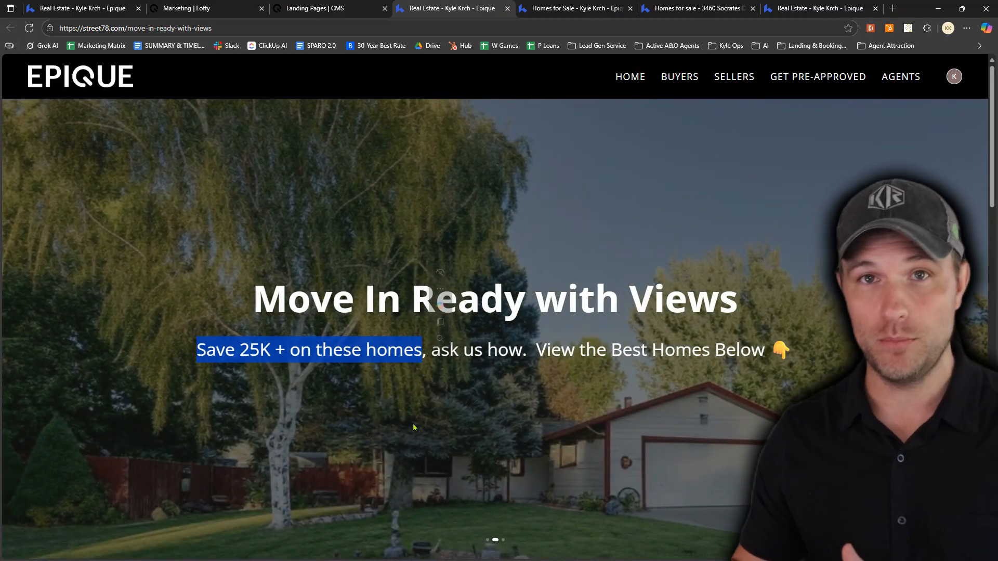
scroll(456, 360, "down", 15)
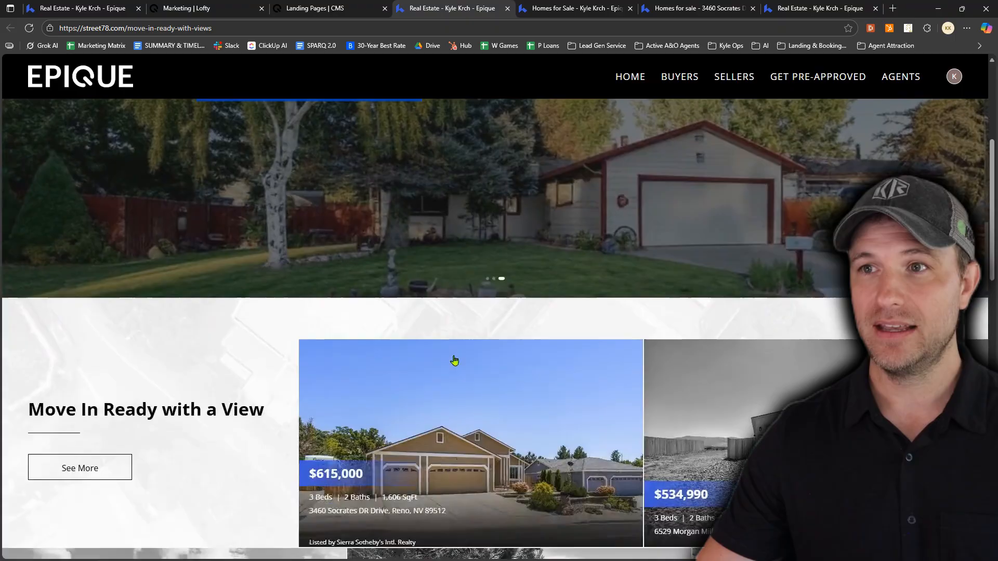